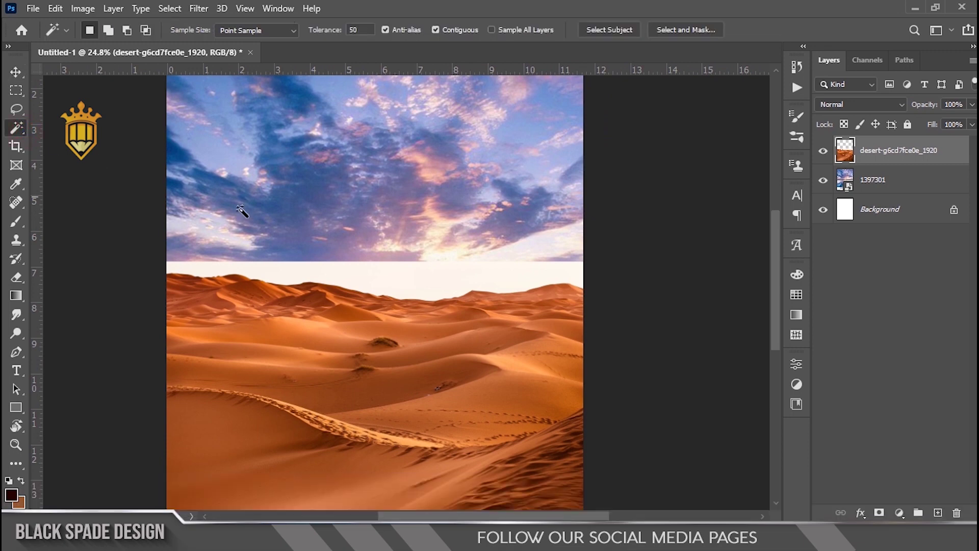
- Select the remaining white strip above the dunes on the desert layer with the Magic Wand, delete it and clear the selection
{"action": "left_click", "coordinate": [351, 276]}
{"action": "key", "text": "Delete"}
{"action": "left_click", "coordinate": [350, 273]}
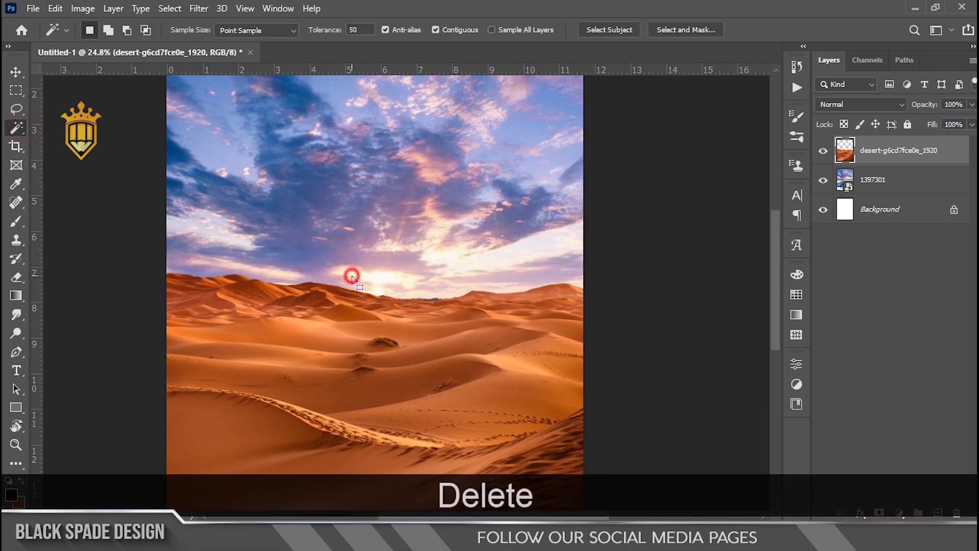
- Reposition the 1397301 sky layer with Free Transform so its bright horizon sits behind the dunes
{"action": "key", "text": "v"}
{"action": "left_click", "coordinate": [887, 180]}
{"action": "scroll", "coordinate": [444, 237], "scroll_direction": "down", "scroll_amount": 2}
{"action": "key", "text": "ctrl+t"}
{"action": "scroll", "coordinate": [425, 235], "scroll_direction": "down", "scroll_amount": 1}
{"action": "left_click_drag", "start_coordinate": [427, 235], "coordinate": [413, 224]}
{"action": "key", "text": "Return"}
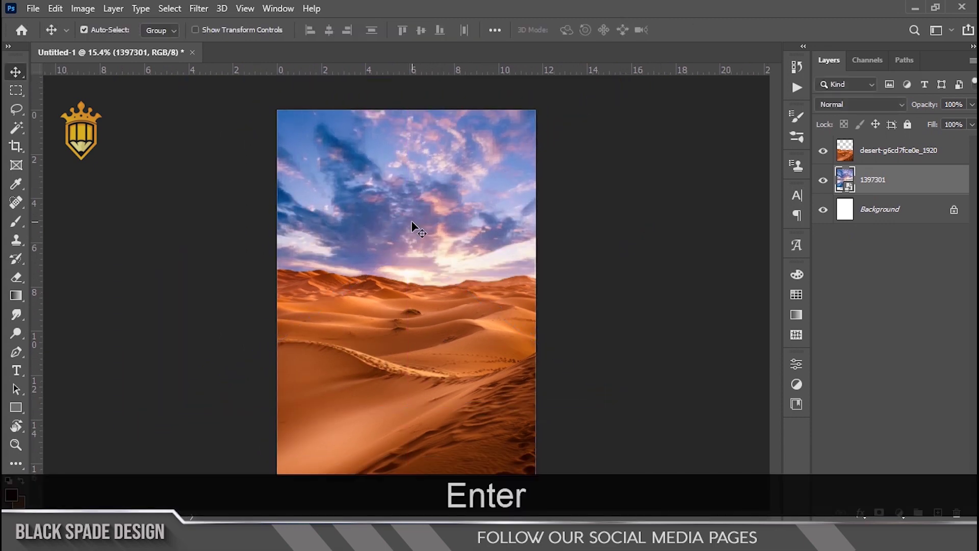
- Apply a Gaussian Blur with a 7.2 pixel radius to the 1397301 sky layer
{"action": "scroll", "coordinate": [414, 323], "scroll_direction": "up", "scroll_amount": 2}
{"action": "key", "text": "space"}
{"action": "left_click_drag", "start_coordinate": [408, 312], "coordinate": [422, 338]}
{"action": "left_click", "coordinate": [198, 8]}
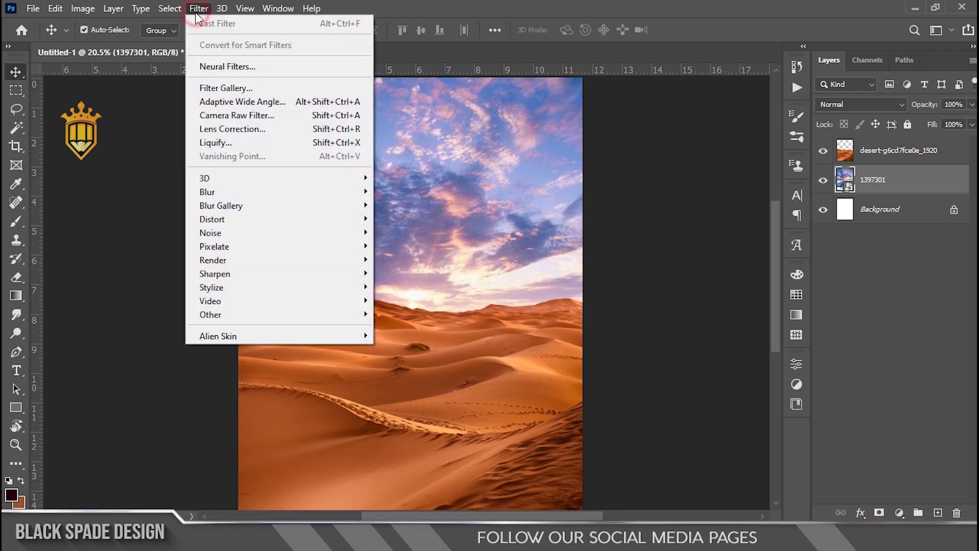
{"action": "mouse_move", "coordinate": [305, 192]}
{"action": "left_click", "coordinate": [405, 246]}
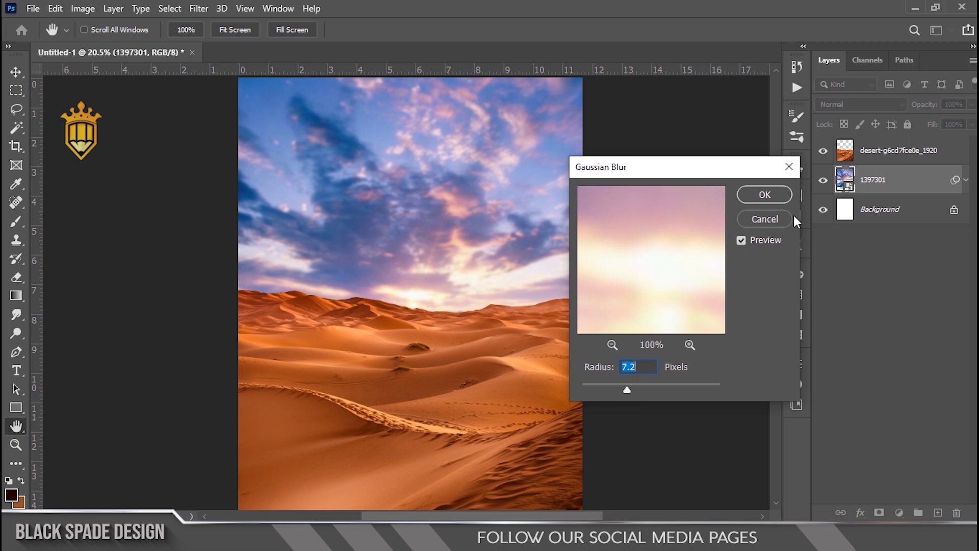
{"action": "left_click", "coordinate": [776, 198]}
- Apply Color Balance to the sky layer's midtones with color levels of +21, 0 and -52
{"action": "key", "text": "ctrl+b"}
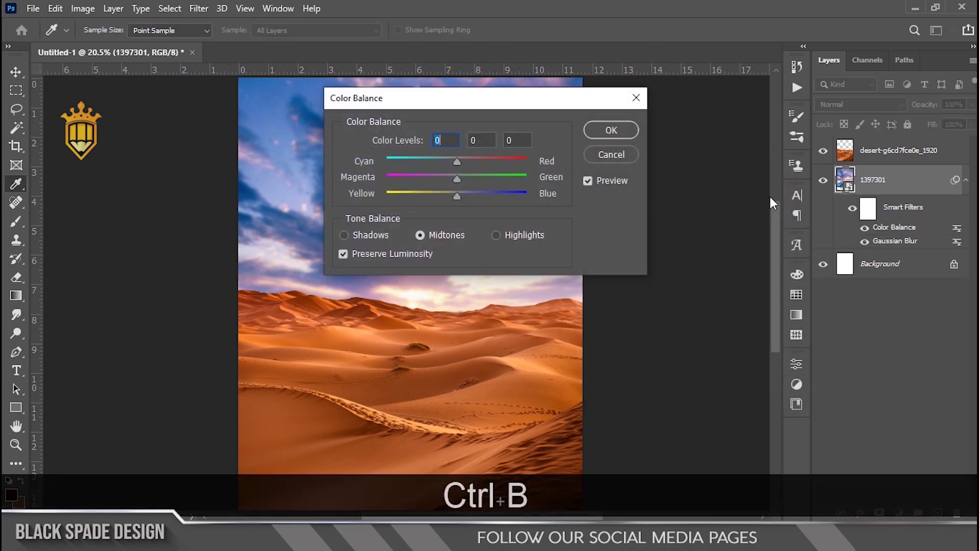
{"action": "left_click_drag", "start_coordinate": [497, 102], "coordinate": [676, 178]}
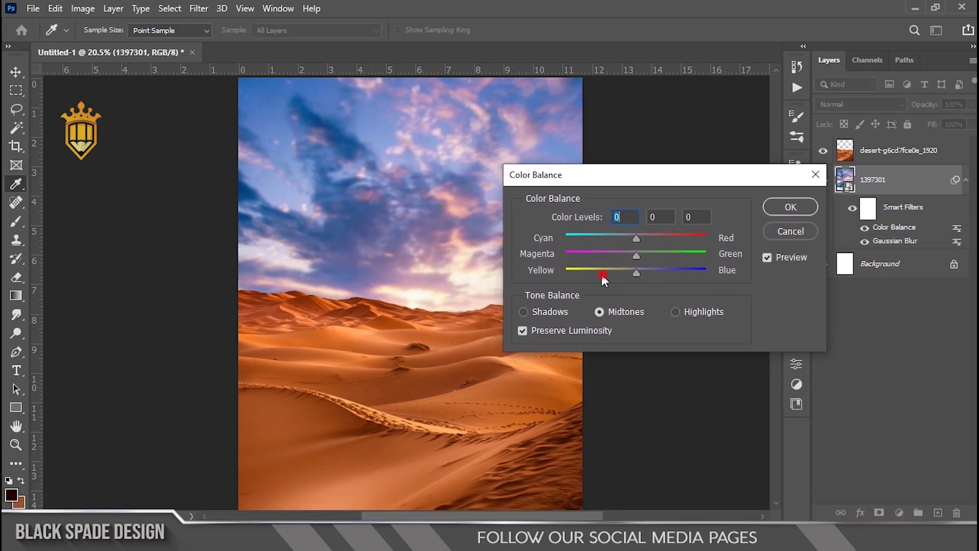
{"action": "left_click_drag", "start_coordinate": [601, 274], "coordinate": [600, 274]}
{"action": "left_click_drag", "start_coordinate": [636, 237], "coordinate": [651, 237]}
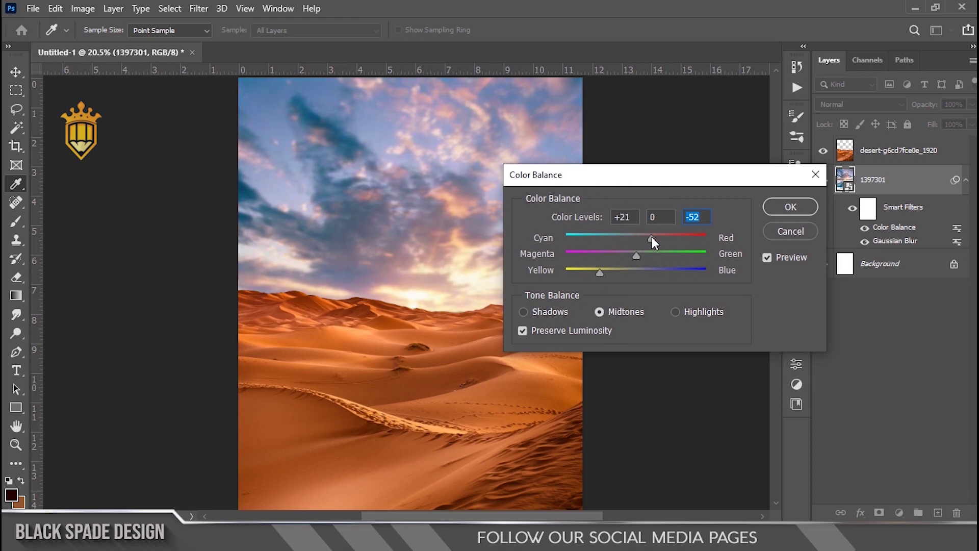
{"action": "left_click", "coordinate": [777, 206]}
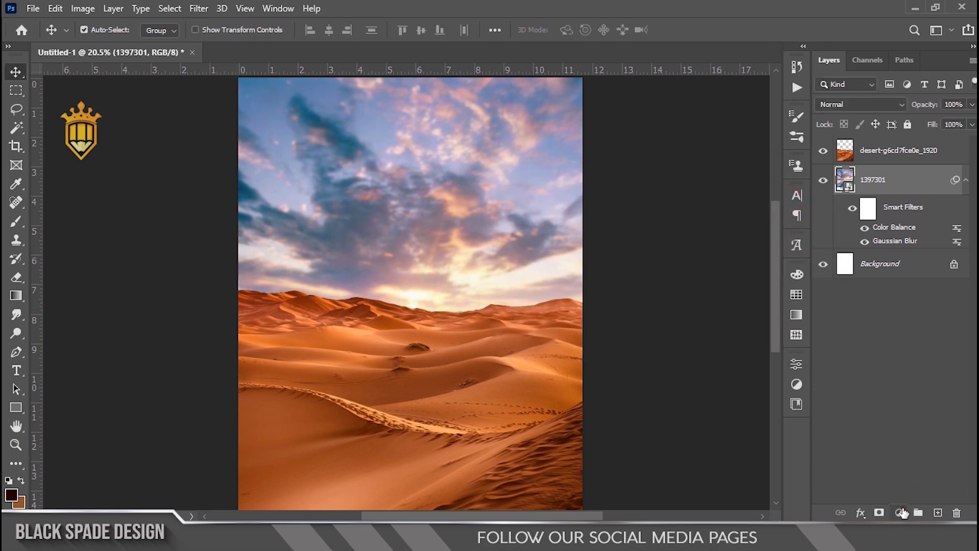
- Add a Color Balance adjustment layer above the sky, shift its midtones toward yellow and red, and compare the image with and without it
{"action": "left_click", "coordinate": [901, 512]}
{"action": "left_click", "coordinate": [898, 383]}
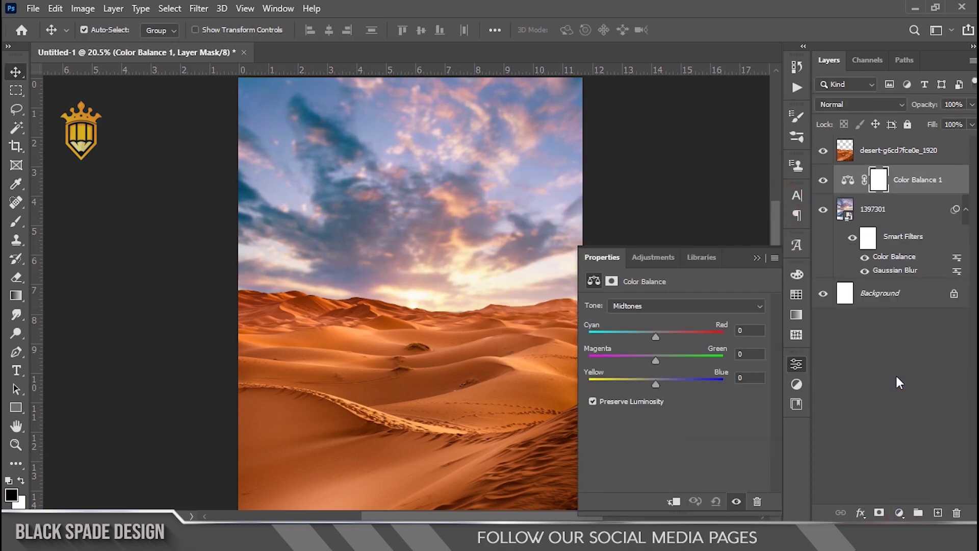
{"action": "left_click_drag", "start_coordinate": [654, 386], "coordinate": [621, 387]}
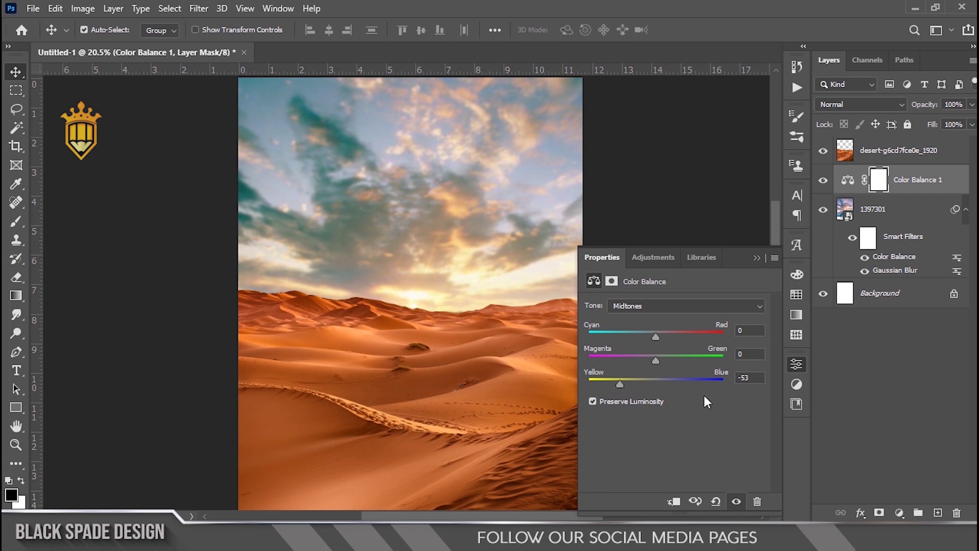
{"action": "left_click_drag", "start_coordinate": [656, 336], "coordinate": [674, 335]}
{"action": "left_click", "coordinate": [757, 259]}
{"action": "left_click", "coordinate": [821, 181]}
{"action": "left_click", "coordinate": [821, 181]}
{"action": "scroll", "coordinate": [507, 206], "scroll_direction": "down", "scroll_amount": 1}
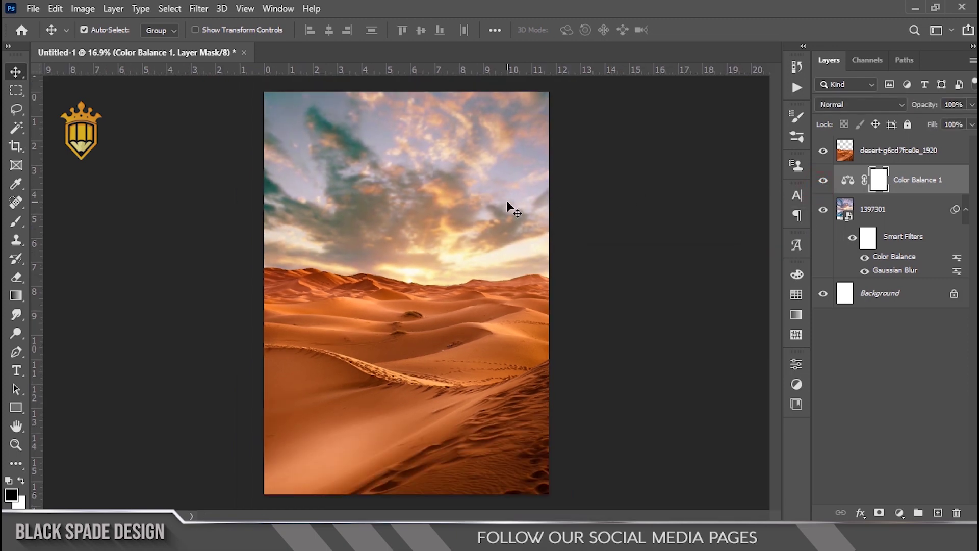
- Switch to the Easter 2023 folder, place the sunset image above the color adjustment, and enlarge and position it along the horizon
{"action": "left_click", "coordinate": [363, 538]}
{"action": "left_click", "coordinate": [602, 183]}
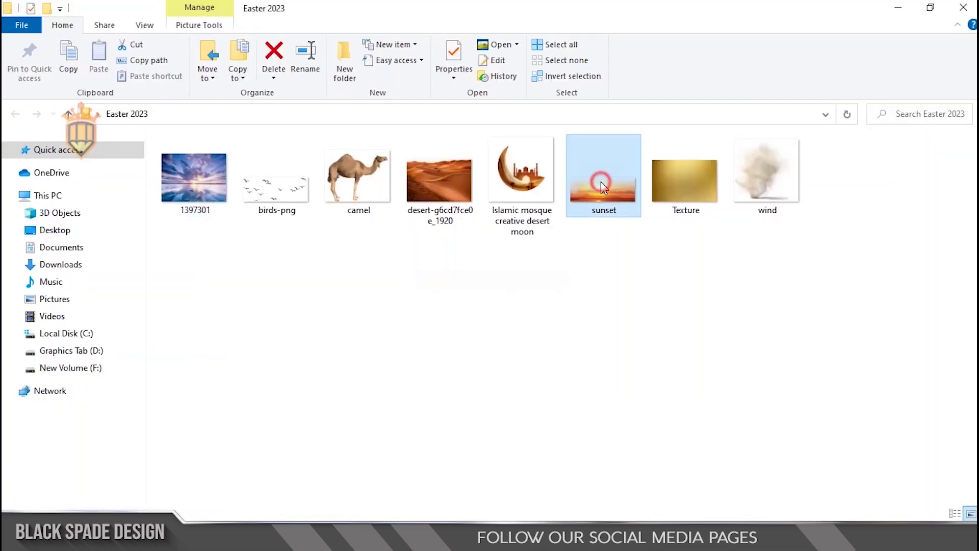
{"action": "left_click_drag", "start_coordinate": [603, 232], "coordinate": [435, 216]}
{"action": "left_click_drag", "start_coordinate": [421, 286], "coordinate": [422, 251]}
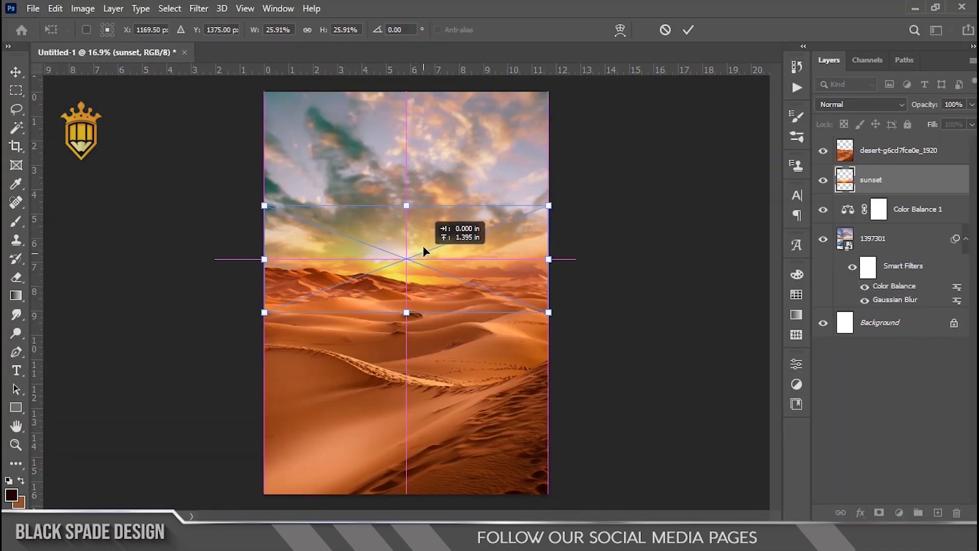
{"action": "left_click_drag", "start_coordinate": [547, 206], "coordinate": [734, 132]}
{"action": "left_click_drag", "start_coordinate": [459, 244], "coordinate": [496, 238]}
{"action": "key", "text": "Return"}
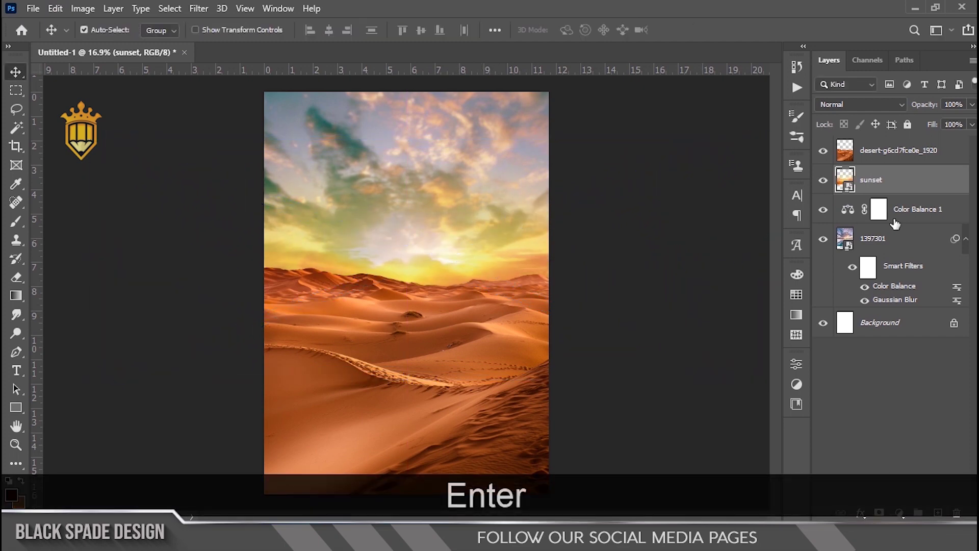
- Try Vivid Light on the 1397301 sky layer, return it to Normal blending, and set its opacity to 80%
{"action": "left_click", "coordinate": [884, 251]}
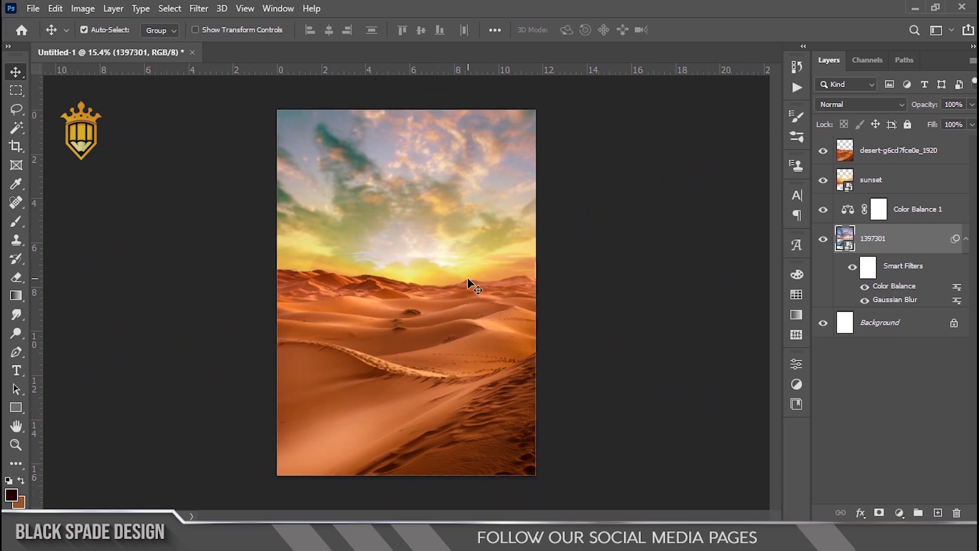
{"action": "left_click", "coordinate": [878, 104]}
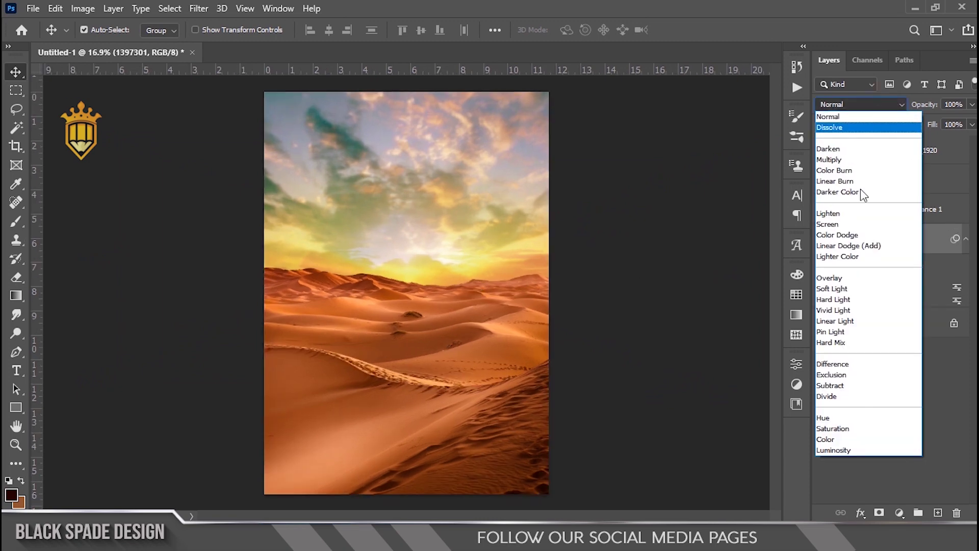
{"action": "left_click", "coordinate": [832, 309]}
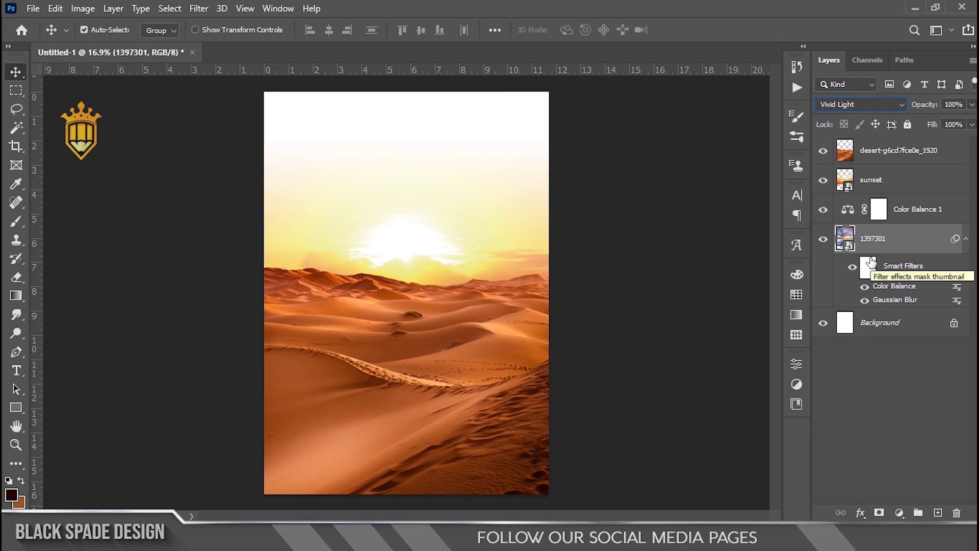
{"action": "left_click", "coordinate": [836, 104]}
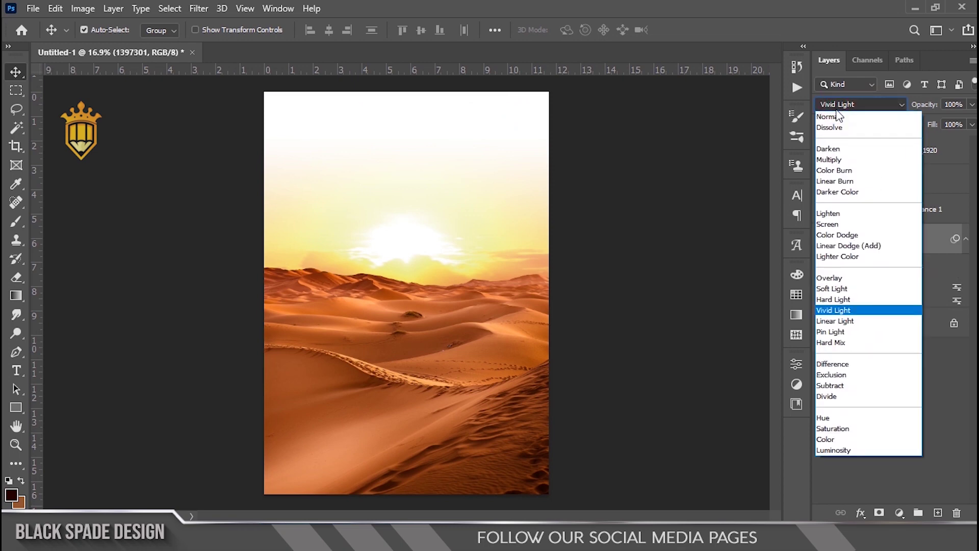
{"action": "left_click", "coordinate": [842, 115]}
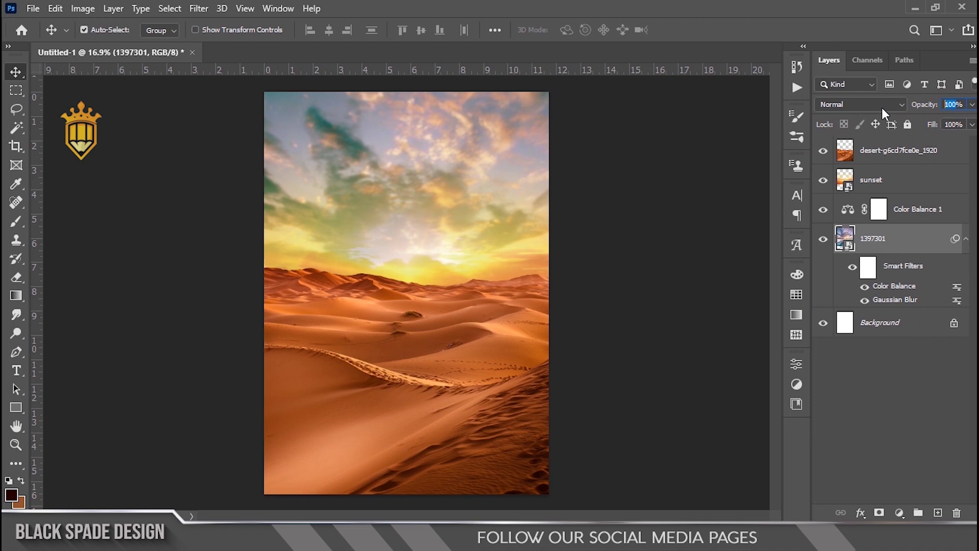
{"action": "type", "text": "80"}
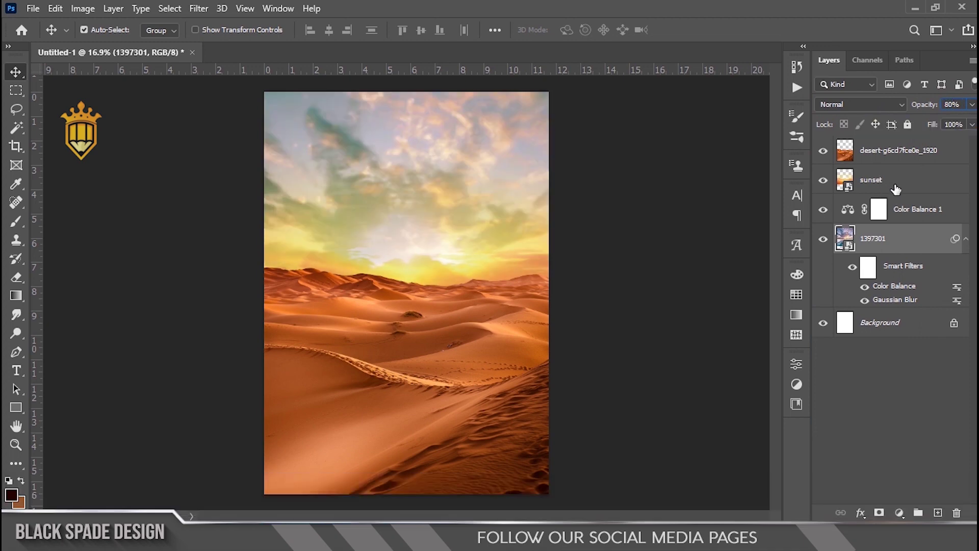
- Set the sunset layer's blend mode to Screen and its opacity to 50%
{"action": "left_click", "coordinate": [896, 188]}
{"action": "mouse_move", "coordinate": [899, 214]}
{"action": "left_mouse_down"}
{"action": "mouse_move", "coordinate": [889, 180]}
{"action": "mouse_move", "coordinate": [896, 208]}
{"action": "left_mouse_up"}
{"action": "left_click", "coordinate": [883, 190]}
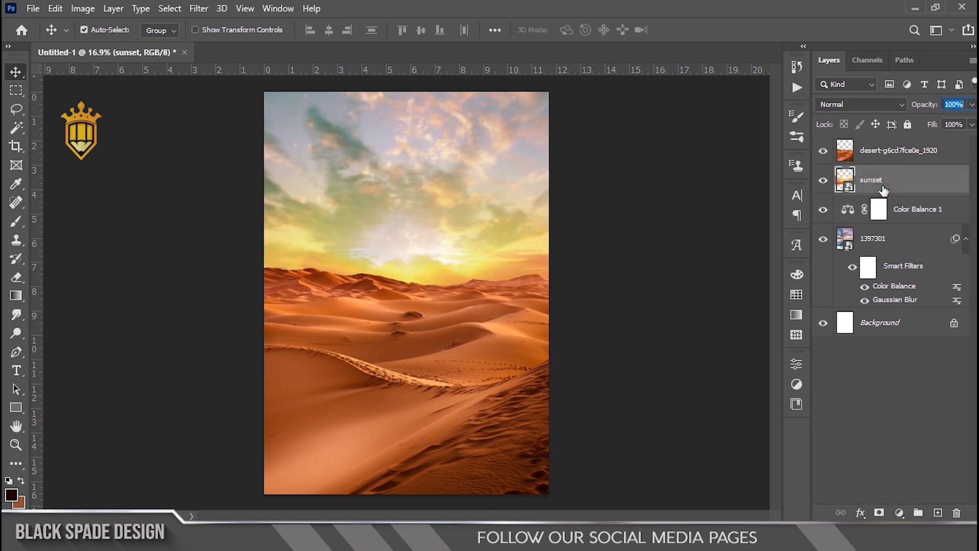
{"action": "left_click", "coordinate": [880, 108]}
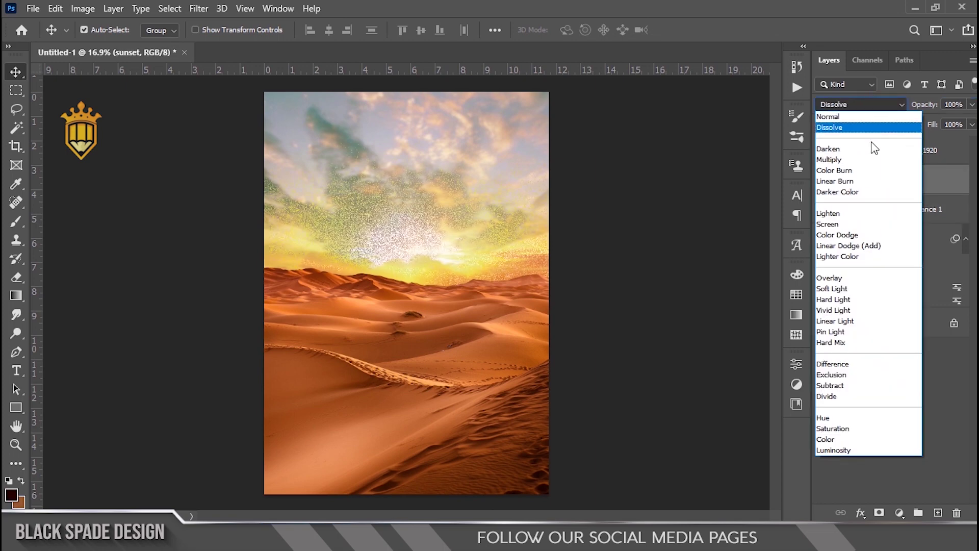
{"action": "left_click", "coordinate": [844, 223]}
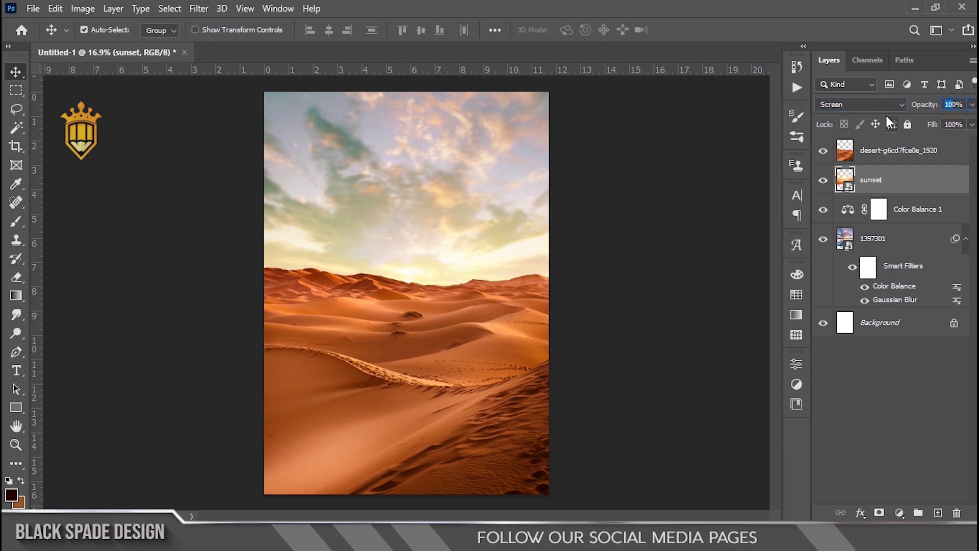
{"action": "type", "text": "50"}
{"action": "key", "text": "Return"}
- Move the Color Balance 1 layer above the sunset layer, with midtones at +33 for red and -73 for blue
{"action": "left_click_drag", "start_coordinate": [898, 208], "coordinate": [906, 177]}
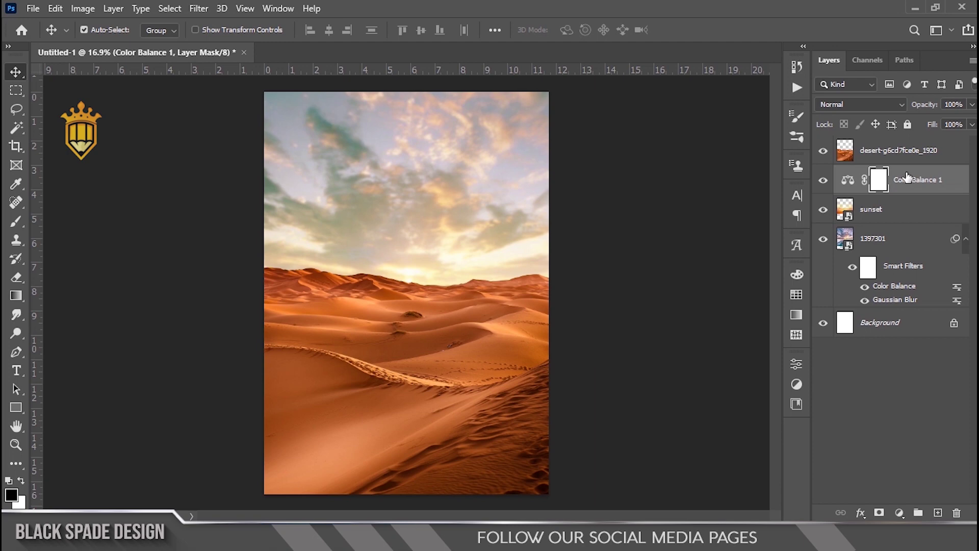
{"action": "scroll", "coordinate": [441, 217], "scroll_direction": "down", "scroll_amount": 3}
{"action": "scroll", "coordinate": [441, 217], "scroll_direction": "up", "scroll_amount": 8}
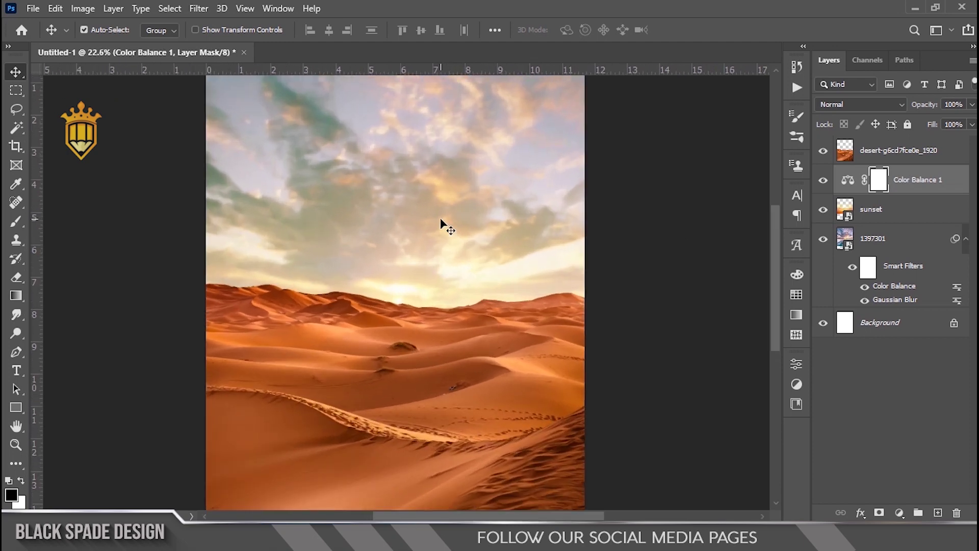
{"action": "key", "text": "space"}
{"action": "left_click_drag", "start_coordinate": [434, 218], "coordinate": [488, 243]}
{"action": "double_click", "coordinate": [849, 190]}
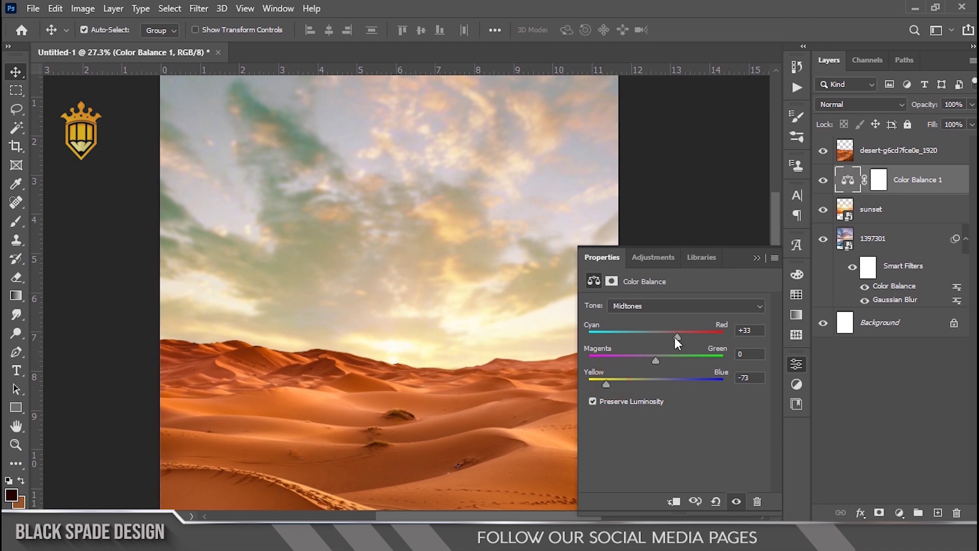
{"action": "left_click", "coordinate": [757, 258]}
- Shift the sunset layer slightly with Free Transform and compare the sky with the layer hidden and shown
{"action": "left_click", "coordinate": [861, 214]}
{"action": "scroll", "coordinate": [402, 221], "scroll_direction": "down", "scroll_amount": 2}
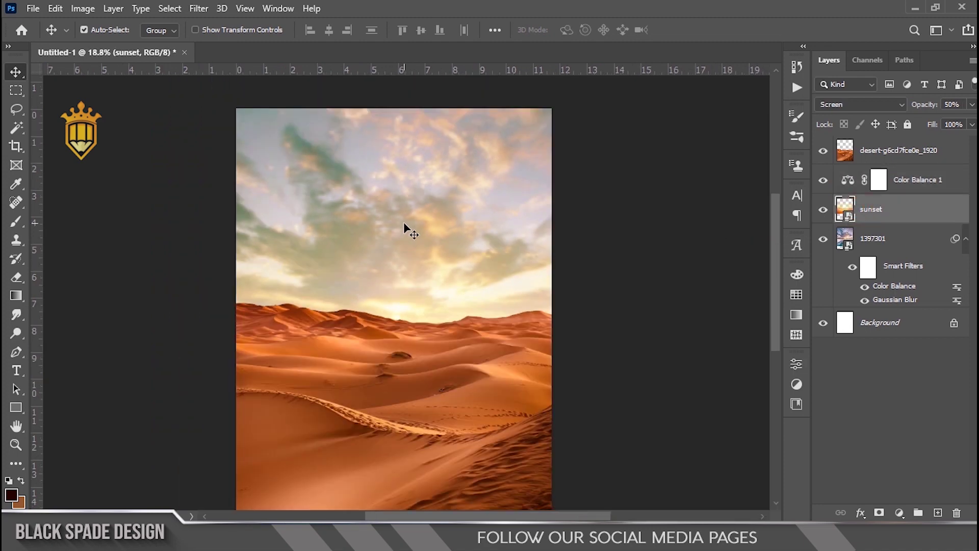
{"action": "scroll", "coordinate": [403, 222], "scroll_direction": "down", "scroll_amount": 2}
{"action": "key", "text": "ctrl+t"}
{"action": "left_click_drag", "start_coordinate": [408, 227], "coordinate": [433, 237]}
{"action": "key", "text": "Return"}
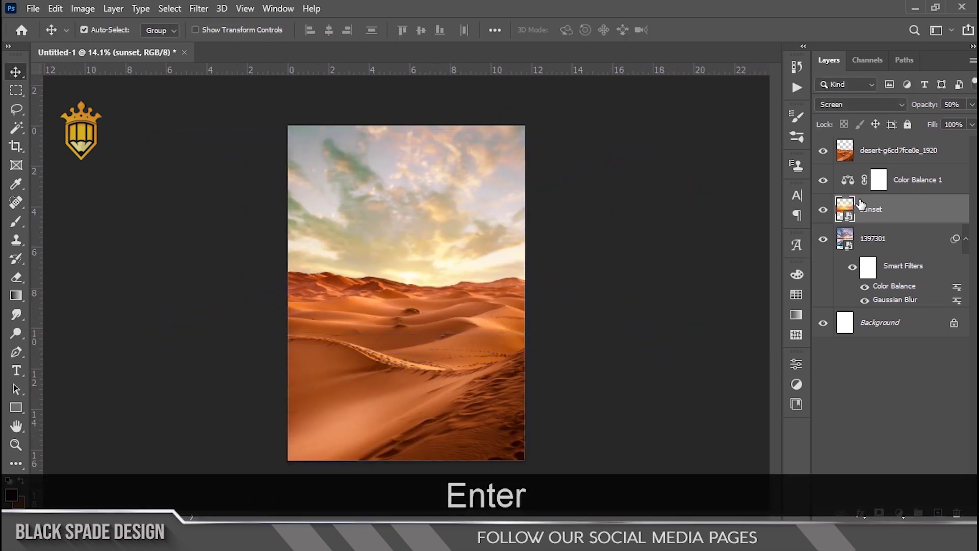
{"action": "left_click", "coordinate": [822, 209]}
{"action": "left_click", "coordinate": [823, 210]}
{"action": "scroll", "coordinate": [444, 236], "scroll_direction": "down", "scroll_amount": 1}
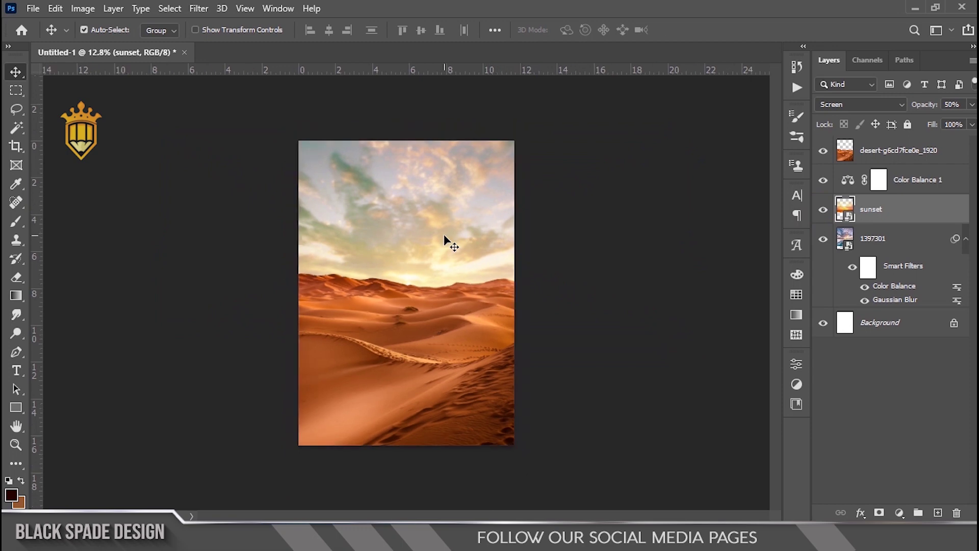
- Place the Islamic mosque creative desert moon image from the Easter 2023 folder above the desert layer
{"action": "scroll", "coordinate": [445, 237], "scroll_direction": "up", "scroll_amount": 5}
{"action": "left_click", "coordinate": [877, 150]}
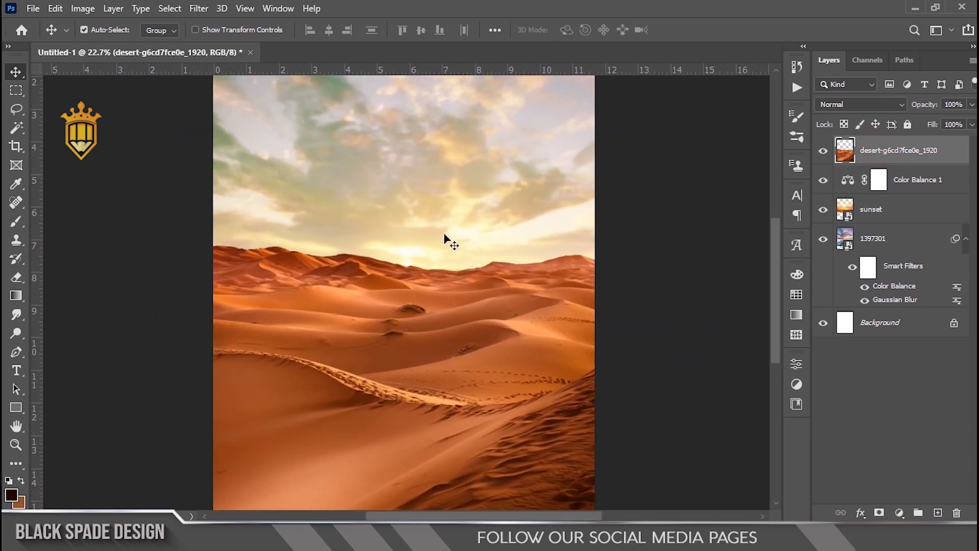
{"action": "left_click_drag", "start_coordinate": [398, 313], "coordinate": [405, 253]}
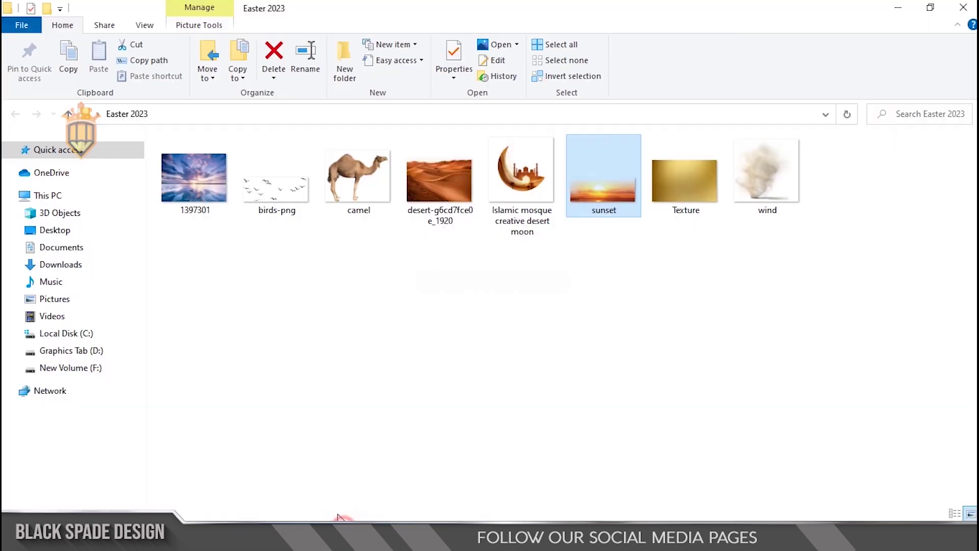
{"action": "left_click", "coordinate": [509, 188]}
{"action": "left_click_drag", "start_coordinate": [526, 183], "coordinate": [433, 288]}
{"action": "left_click_drag", "start_coordinate": [419, 360], "coordinate": [416, 308]}
{"action": "scroll", "coordinate": [416, 308], "scroll_direction": "down", "scroll_amount": 2}
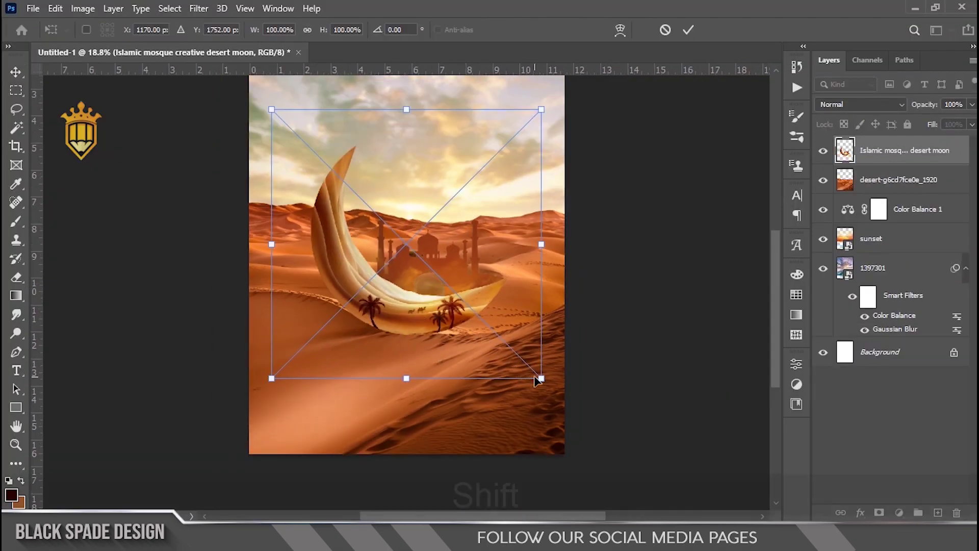
- Enlarge the crescent moon proportionally, position it so its base rests on the dune ridge, and commit the placement
{"action": "left_click_drag", "start_coordinate": [535, 377], "coordinate": [563, 405]}
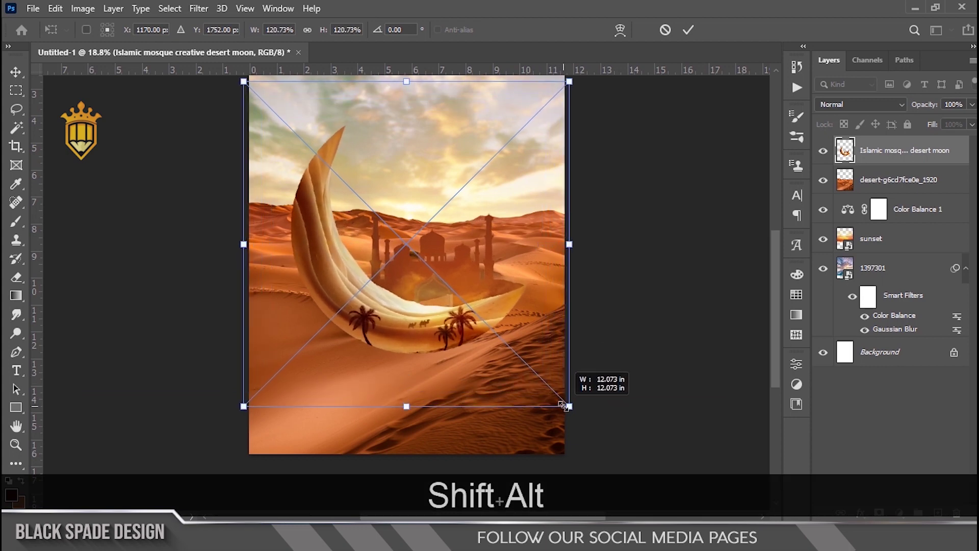
{"action": "left_click_drag", "start_coordinate": [442, 339], "coordinate": [442, 311]}
{"action": "left_click_drag", "start_coordinate": [569, 380], "coordinate": [564, 372]}
{"action": "scroll", "coordinate": [408, 306], "scroll_direction": "up", "scroll_amount": 4}
{"action": "left_click_drag", "start_coordinate": [389, 292], "coordinate": [383, 307]}
{"action": "key", "text": "Return"}
{"action": "scroll", "coordinate": [377, 307], "scroll_direction": "up", "scroll_amount": 1}
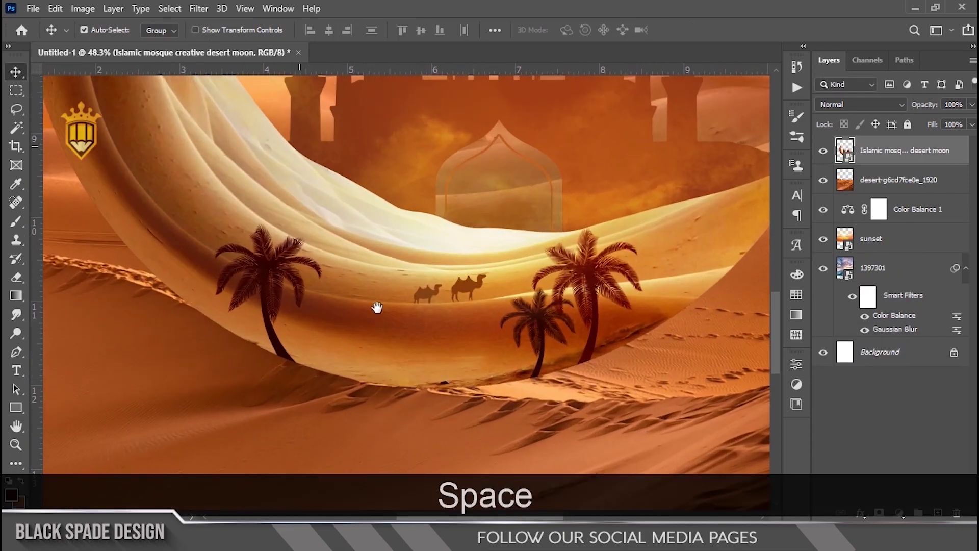
- Set the crescent moon layer's opacity to 50% and zoom in on its base along the dune ridge
{"action": "scroll", "coordinate": [377, 307], "scroll_direction": "down", "scroll_amount": 3}
{"action": "key", "text": "5"}
{"action": "scroll", "coordinate": [389, 321], "scroll_direction": "up", "scroll_amount": 3}
{"action": "left_click_drag", "start_coordinate": [377, 322], "coordinate": [375, 306]}
{"action": "scroll", "coordinate": [362, 316], "scroll_direction": "up", "scroll_amount": 2}
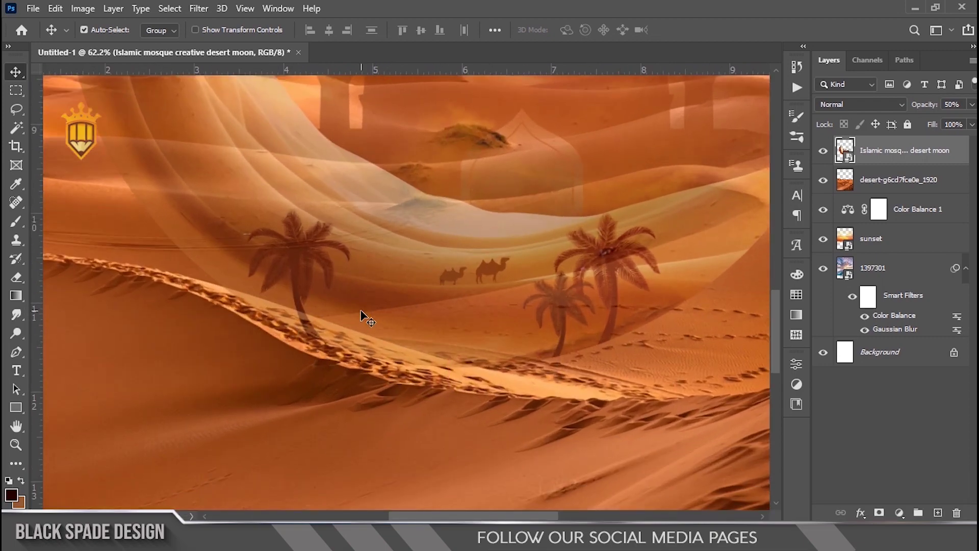
- Add a layer mask to the crescent moon layer and paint black along the dune ridge near the left palm with a 10 px brush
{"action": "scroll", "coordinate": [363, 316], "scroll_direction": "down", "scroll_amount": 3}
{"action": "scroll", "coordinate": [373, 303], "scroll_direction": "up", "scroll_amount": 2}
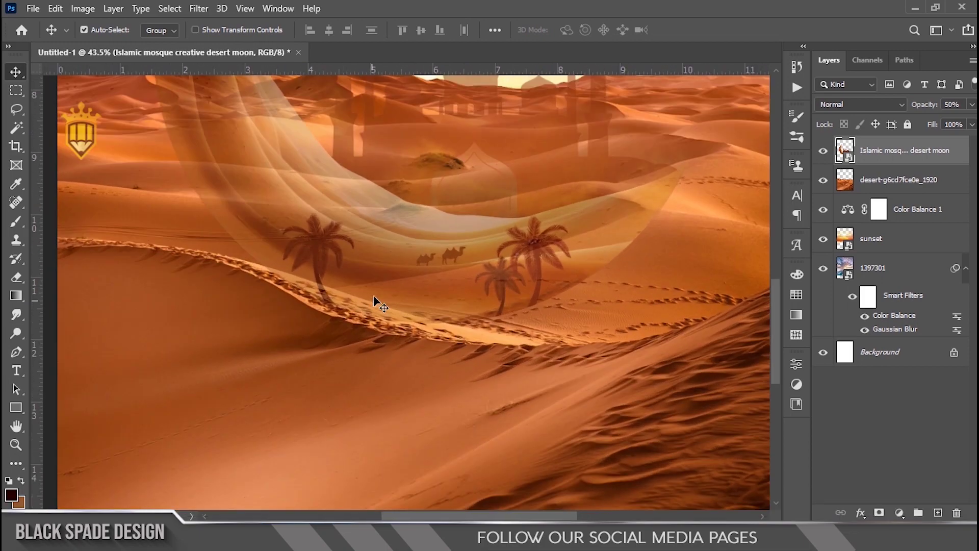
{"action": "scroll", "coordinate": [375, 298], "scroll_direction": "up", "scroll_amount": 2}
{"action": "left_click", "coordinate": [880, 513]}
{"action": "scroll", "coordinate": [207, 271], "scroll_direction": "up", "scroll_amount": 4}
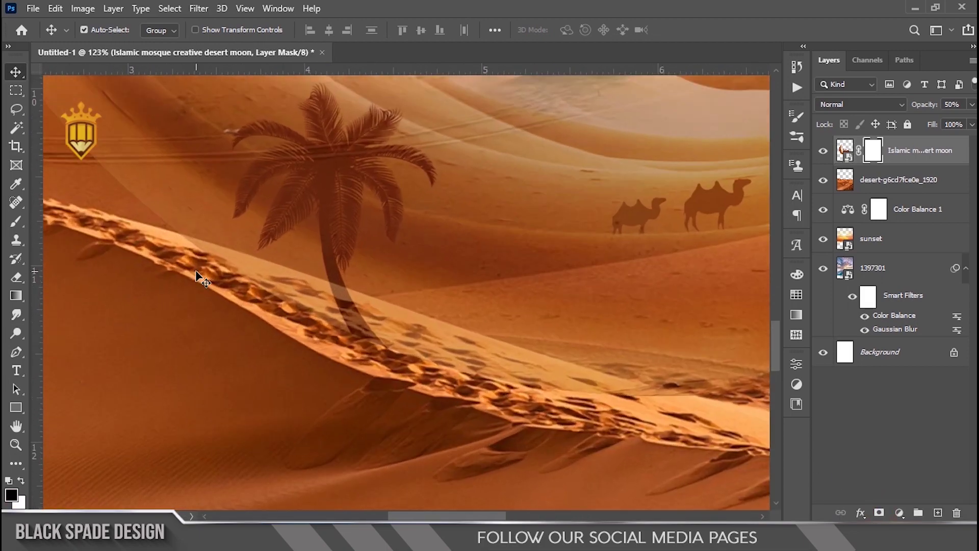
{"action": "key", "text": "b"}
{"action": "key", "text": "bracketright"}
{"action": "key", "text": "bracketright"}
{"action": "scroll", "coordinate": [194, 269], "scroll_direction": "up", "scroll_amount": 3}
{"action": "key", "text": "bracketleft"}
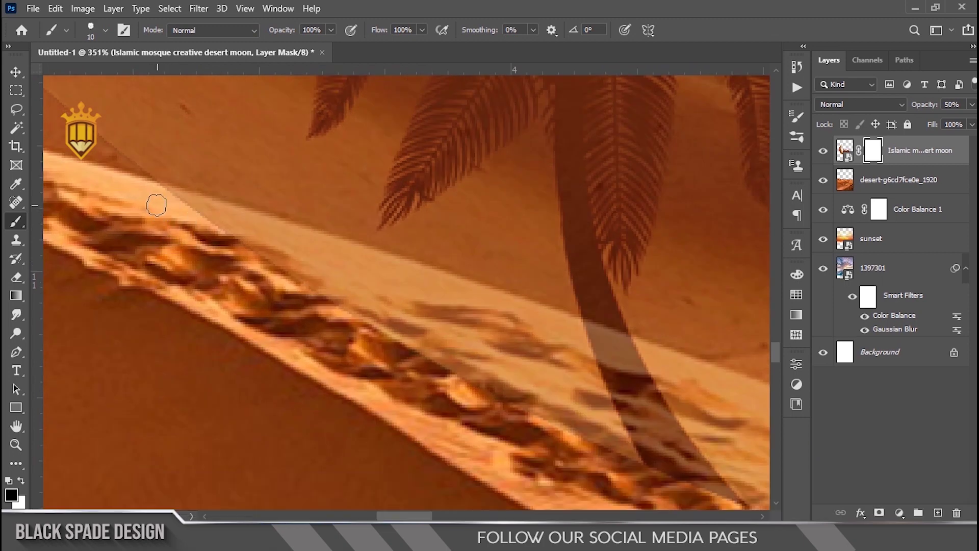
{"action": "mouse_move", "coordinate": [182, 205]}
{"action": "left_mouse_down"}
{"action": "mouse_move", "coordinate": [406, 269]}
{"action": "mouse_move", "coordinate": [631, 350]}
{"action": "mouse_move", "coordinate": [685, 381]}
{"action": "left_mouse_up"}
- Mask the moon's overlap along the ridge crest, across the left palm's trunk and down the slope beyond it
{"action": "key", "text": "space"}
{"action": "left_click_drag", "start_coordinate": [619, 375], "coordinate": [330, 261]}
{"action": "scroll", "coordinate": [331, 262], "scroll_direction": "down", "scroll_amount": 2}
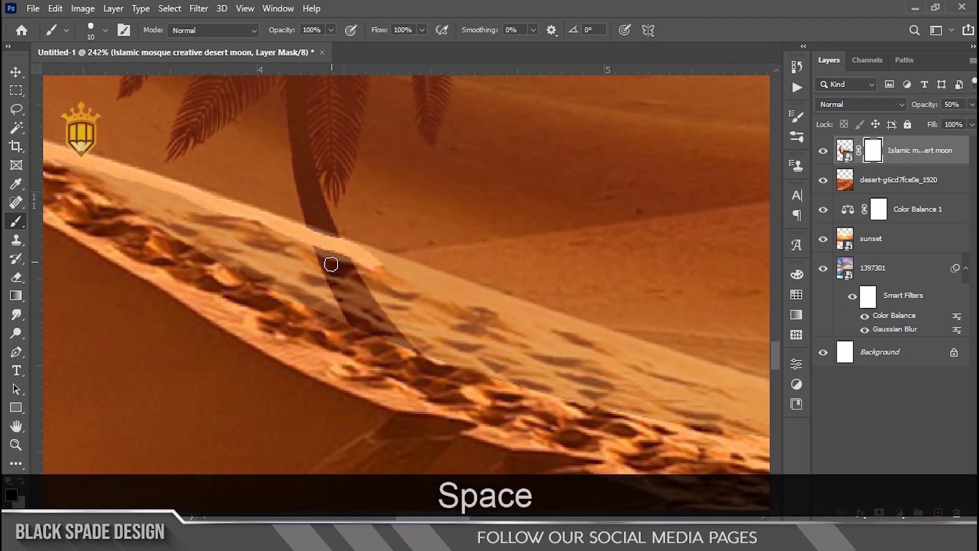
{"action": "scroll", "coordinate": [330, 262], "scroll_direction": "up", "scroll_amount": 1}
{"action": "key", "text": "bracketright"}
{"action": "key", "text": "bracketright"}
{"action": "key", "text": "bracketleft"}
{"action": "key", "text": "bracketleft"}
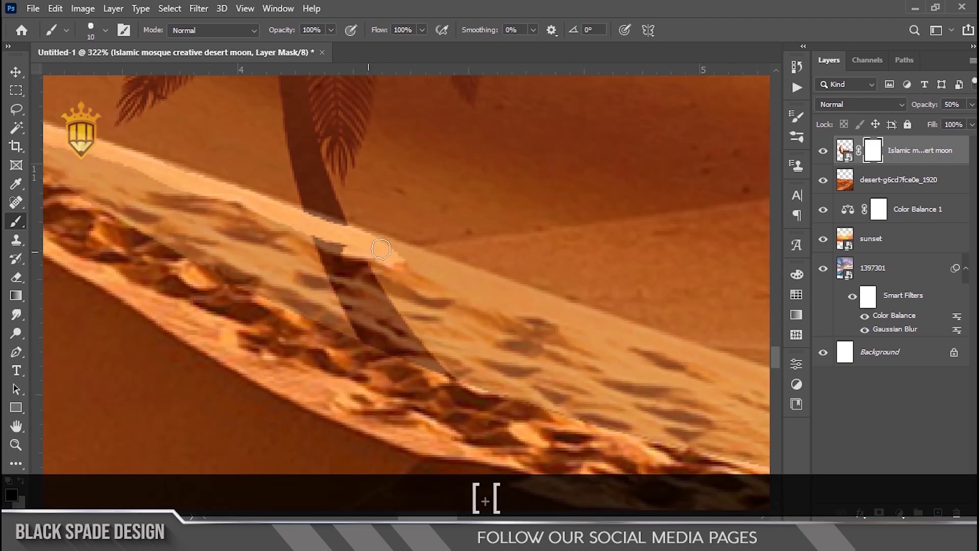
{"action": "left_click_drag", "start_coordinate": [380, 249], "coordinate": [320, 226]}
{"action": "mouse_move", "coordinate": [382, 249]}
{"action": "left_mouse_down"}
{"action": "mouse_move", "coordinate": [675, 350]}
{"action": "mouse_move", "coordinate": [717, 380]}
{"action": "mouse_move", "coordinate": [693, 381]}
{"action": "mouse_move", "coordinate": [435, 284]}
{"action": "mouse_move", "coordinate": [397, 255]}
{"action": "mouse_move", "coordinate": [555, 296]}
{"action": "mouse_move", "coordinate": [710, 356]}
{"action": "mouse_move", "coordinate": [561, 327]}
{"action": "left_mouse_up"}
- Extend the masking down the ridge toward the lowest part of the crescent, keeping the brush at 10 px
{"action": "key", "text": "space"}
{"action": "key", "text": "space"}
{"action": "key", "text": "bracketright"}
{"action": "key", "text": "bracketright"}
{"action": "key", "text": "bracketright"}
{"action": "key", "text": "bracketleft"}
{"action": "mouse_move", "coordinate": [251, 246]}
{"action": "left_mouse_down"}
{"action": "mouse_move", "coordinate": [446, 304]}
{"action": "mouse_move", "coordinate": [544, 349]}
{"action": "mouse_move", "coordinate": [539, 312]}
{"action": "mouse_move", "coordinate": [645, 349]}
{"action": "mouse_move", "coordinate": [332, 286]}
{"action": "left_mouse_up"}
{"action": "key", "text": "bracketleft"}
{"action": "key", "text": "space"}
{"action": "scroll", "coordinate": [332, 286], "scroll_direction": "down", "scroll_amount": 4}
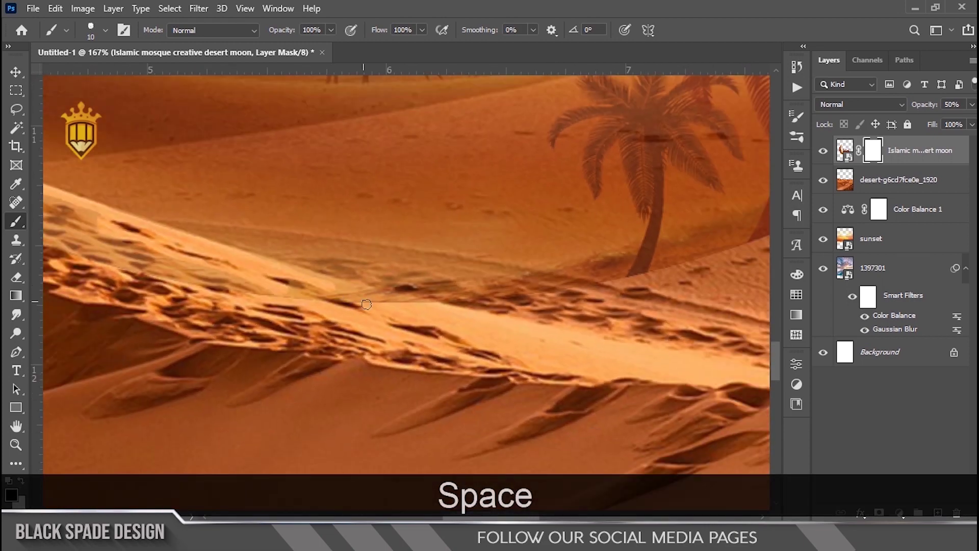
- Mask the lowest part of the crescent where it crosses the bright dune crest between the palms
{"action": "scroll", "coordinate": [367, 304], "scroll_direction": "up", "scroll_amount": 4}
{"action": "left_click_drag", "start_coordinate": [273, 258], "coordinate": [489, 310]}
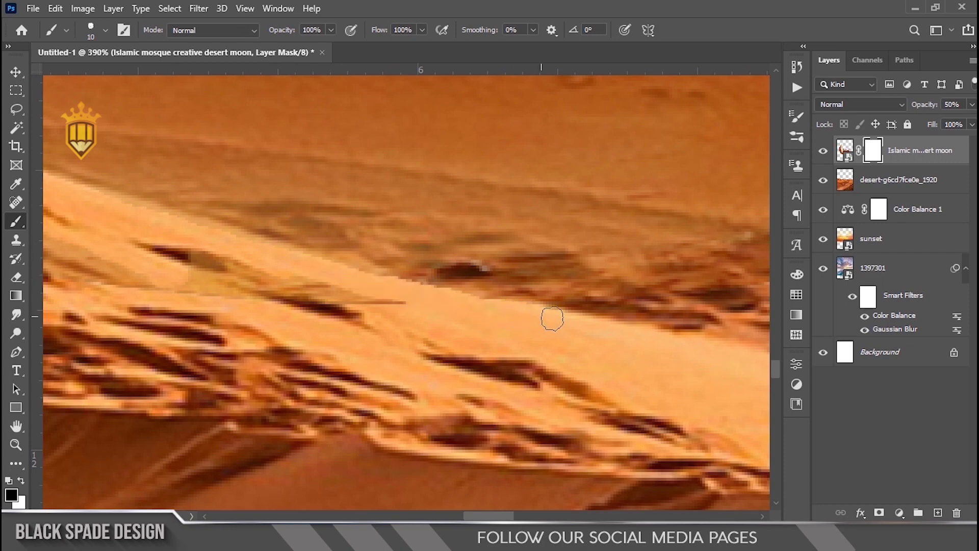
{"action": "scroll", "coordinate": [525, 328], "scroll_direction": "down", "scroll_amount": 4}
{"action": "scroll", "coordinate": [525, 342], "scroll_direction": "up", "scroll_amount": 4}
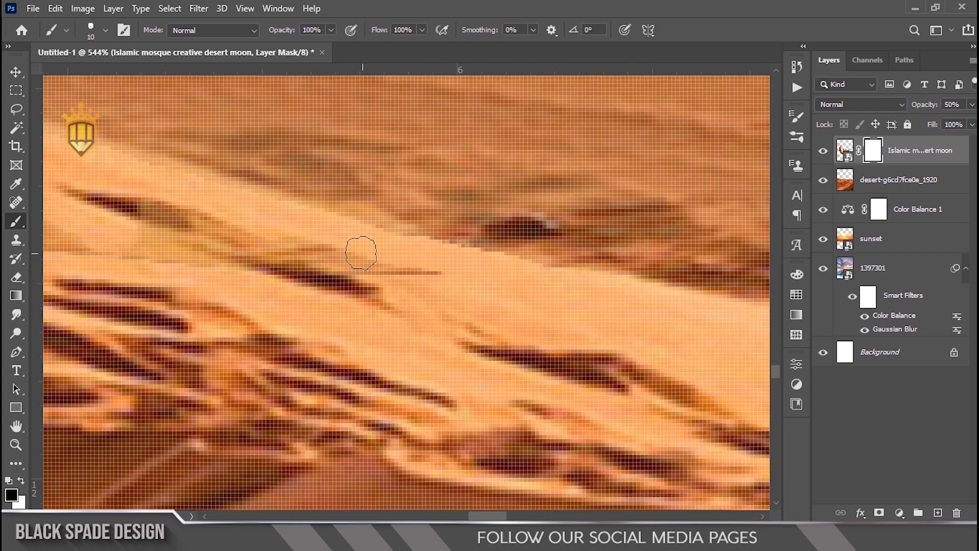
{"action": "mouse_move", "coordinate": [361, 251]}
{"action": "left_mouse_down"}
{"action": "mouse_move", "coordinate": [446, 362]}
{"action": "mouse_move", "coordinate": [397, 359]}
{"action": "mouse_move", "coordinate": [403, 375]}
{"action": "mouse_move", "coordinate": [327, 370]}
{"action": "mouse_move", "coordinate": [569, 385]}
{"action": "left_mouse_up"}
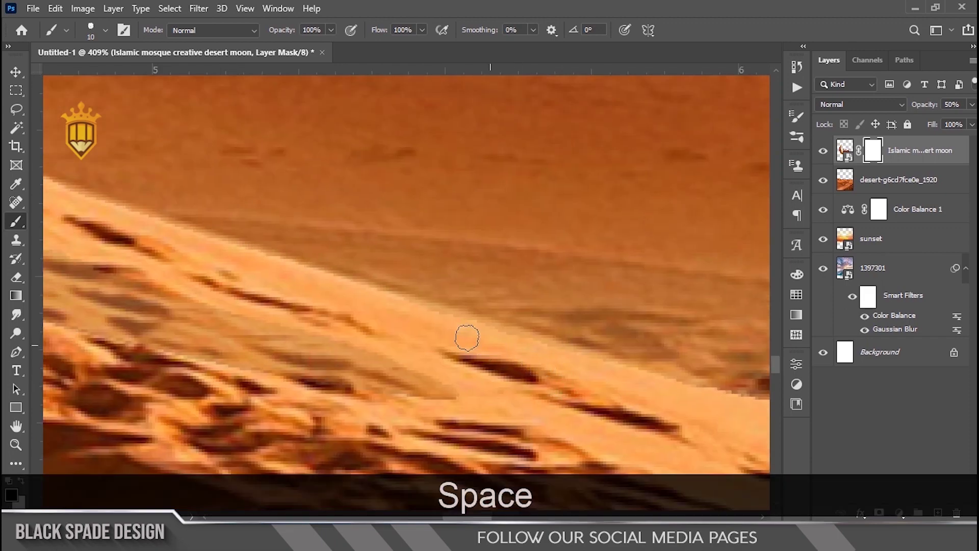
- Mask the faded moon area over the middle slope, working back toward the left palm's trunk
{"action": "left_click_drag", "start_coordinate": [268, 352], "coordinate": [624, 446]}
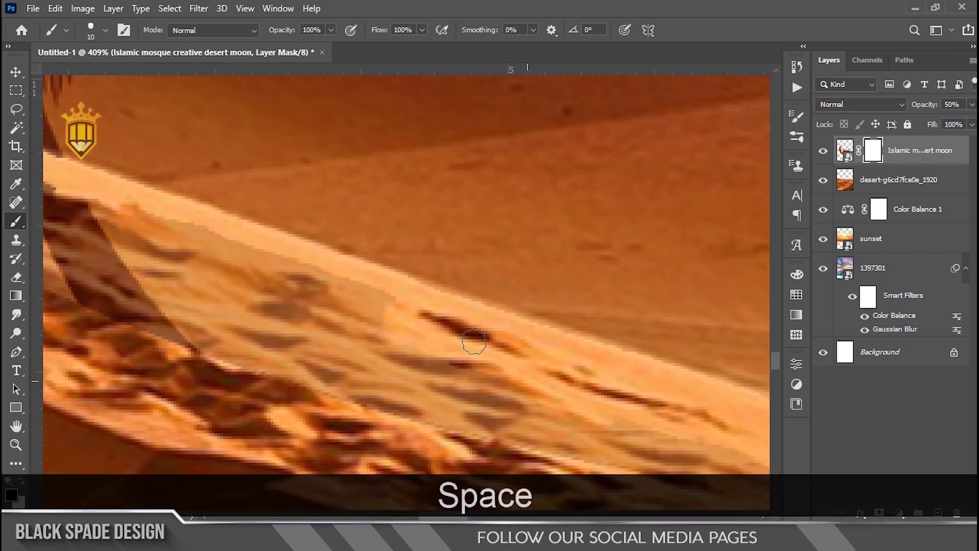
{"action": "left_click_drag", "start_coordinate": [382, 306], "coordinate": [255, 276]}
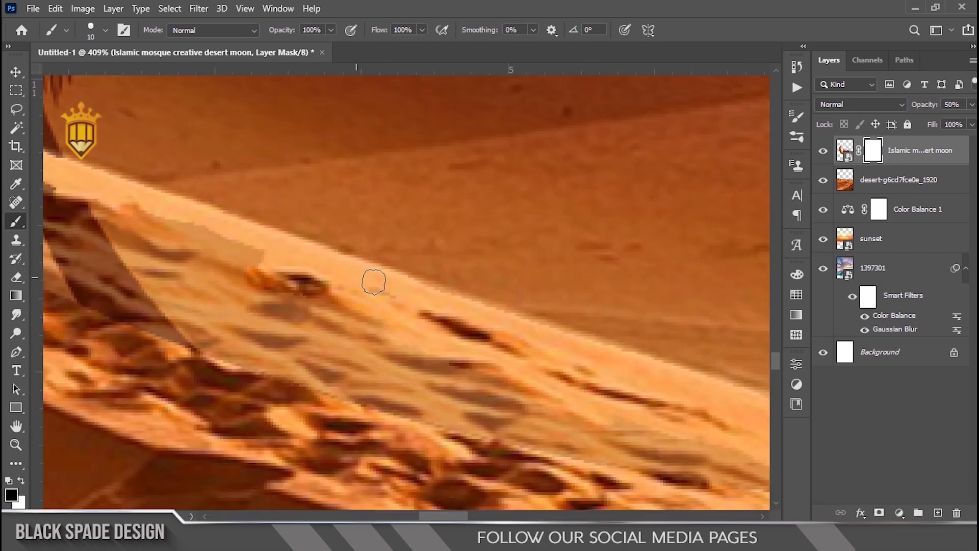
{"action": "scroll", "coordinate": [449, 331], "scroll_direction": "down", "scroll_amount": 1}
{"action": "left_click_drag", "start_coordinate": [448, 365], "coordinate": [665, 376]}
- Enlarge the brush to 20 px and mask the moon and trunk remnants over the footprints below the left palm
{"action": "key", "text": "]"}
{"action": "key", "text": "]"}
{"action": "key", "text": "]"}
{"action": "key", "text": "]"}
{"action": "key", "text": "["}
{"action": "key", "text": "["}
{"action": "mouse_move", "coordinate": [569, 313]}
{"action": "left_mouse_down"}
{"action": "mouse_move", "coordinate": [168, 179]}
{"action": "mouse_move", "coordinate": [253, 197]}
{"action": "mouse_move", "coordinate": [575, 341]}
{"action": "mouse_move", "coordinate": [455, 329]}
{"action": "mouse_move", "coordinate": [609, 374]}
{"action": "mouse_move", "coordinate": [707, 422]}
{"action": "mouse_move", "coordinate": [638, 412]}
{"action": "mouse_move", "coordinate": [658, 387]}
{"action": "mouse_move", "coordinate": [712, 394]}
{"action": "mouse_move", "coordinate": [377, 289]}
{"action": "mouse_move", "coordinate": [478, 296]}
{"action": "left_mouse_up"}
{"action": "left_click_drag", "start_coordinate": [324, 251], "coordinate": [305, 255]}
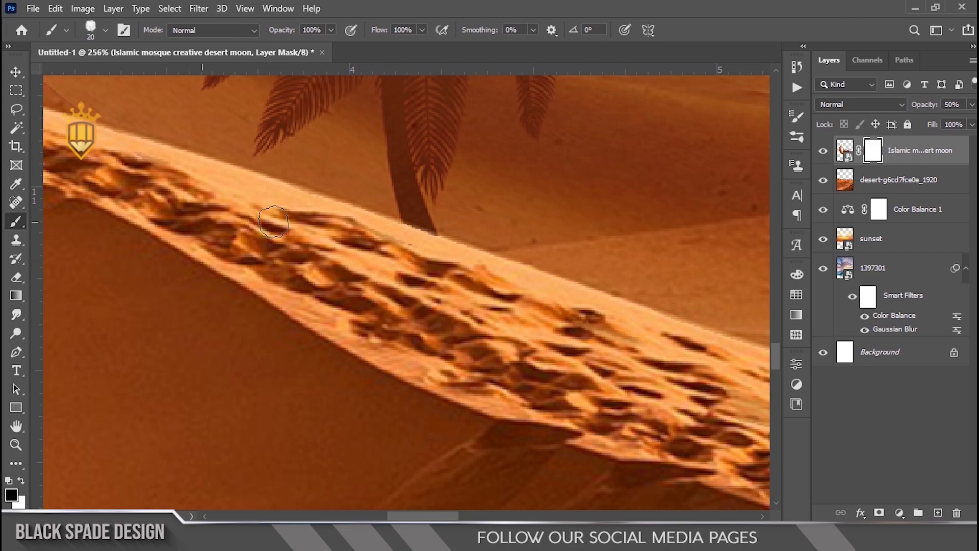
- Mask the remaining patches of moon over the footprint trail and check the full length of the ridge
{"action": "left_click_drag", "start_coordinate": [734, 403], "coordinate": [751, 409]}
{"action": "scroll", "coordinate": [662, 423], "scroll_direction": "down", "scroll_amount": 2}
{"action": "key", "text": "space"}
{"action": "left_click_drag", "start_coordinate": [651, 415], "coordinate": [426, 379]}
{"action": "mouse_move", "coordinate": [371, 327]}
{"action": "left_mouse_down"}
{"action": "mouse_move", "coordinate": [660, 415]}
{"action": "mouse_move", "coordinate": [349, 363]}
{"action": "left_mouse_up"}
{"action": "scroll", "coordinate": [349, 363], "scroll_direction": "down", "scroll_amount": 4}
{"action": "key", "text": "space"}
{"action": "left_click_drag", "start_coordinate": [429, 390], "coordinate": [679, 480]}
{"action": "scroll", "coordinate": [536, 409], "scroll_direction": "up", "scroll_amount": 3}
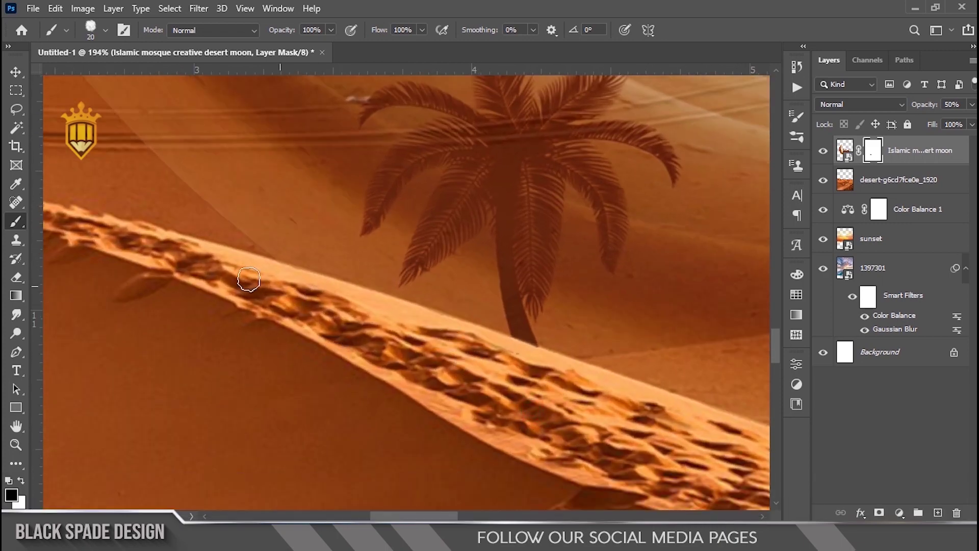
{"action": "key", "text": "space"}
{"action": "left_click_drag", "start_coordinate": [249, 279], "coordinate": [421, 404]}
{"action": "scroll", "coordinate": [343, 365], "scroll_direction": "up", "scroll_amount": 5}
{"action": "key", "text": "space"}
{"action": "left_click_drag", "start_coordinate": [663, 489], "coordinate": [342, 317]}
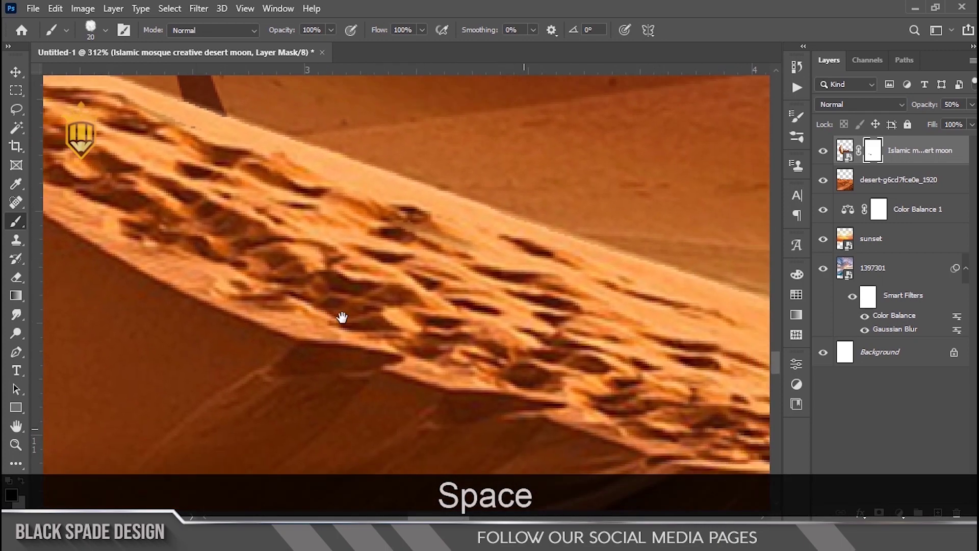
- Set the crescent moon layer's opacity to 100% and inspect the masked edge along the ridge
{"action": "scroll", "coordinate": [341, 317], "scroll_direction": "down", "scroll_amount": 10}
{"action": "left_click_drag", "start_coordinate": [922, 112], "coordinate": [943, 110]}
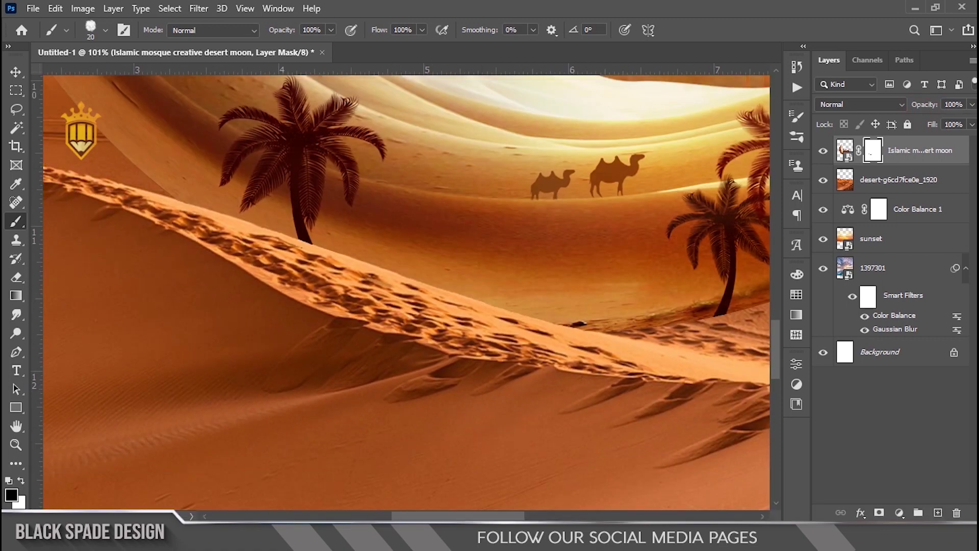
{"action": "scroll", "coordinate": [626, 317], "scroll_direction": "up", "scroll_amount": 5}
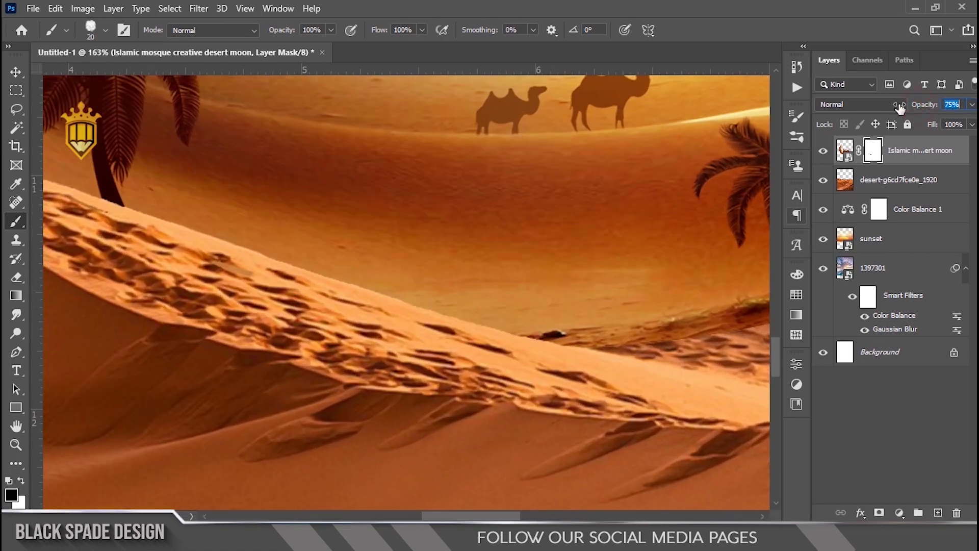
{"action": "left_click_drag", "start_coordinate": [902, 108], "coordinate": [934, 113]}
{"action": "scroll", "coordinate": [598, 308], "scroll_direction": "up", "scroll_amount": 3}
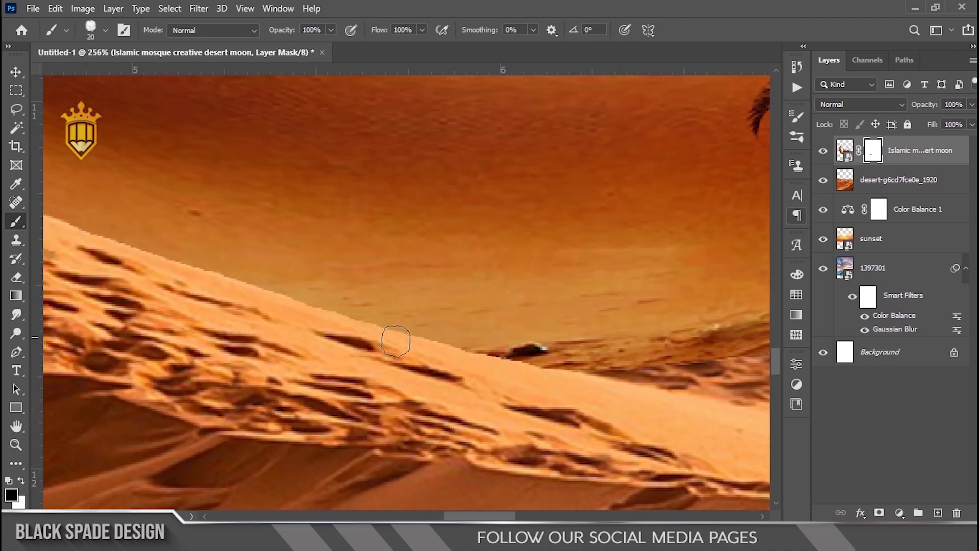
{"action": "scroll", "coordinate": [401, 363], "scroll_direction": "down", "scroll_amount": 6}
{"action": "key", "text": "space"}
{"action": "left_click_drag", "start_coordinate": [231, 308], "coordinate": [573, 402]}
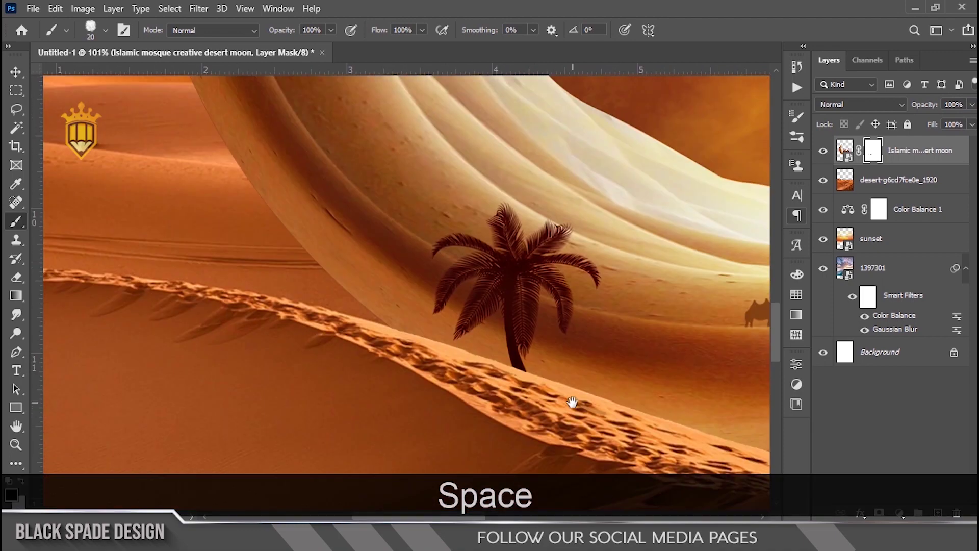
{"action": "scroll", "coordinate": [557, 391], "scroll_direction": "down", "scroll_amount": 6}
- Select the desert layer and enlarge the brush to 1000 px
{"action": "key", "text": "v"}
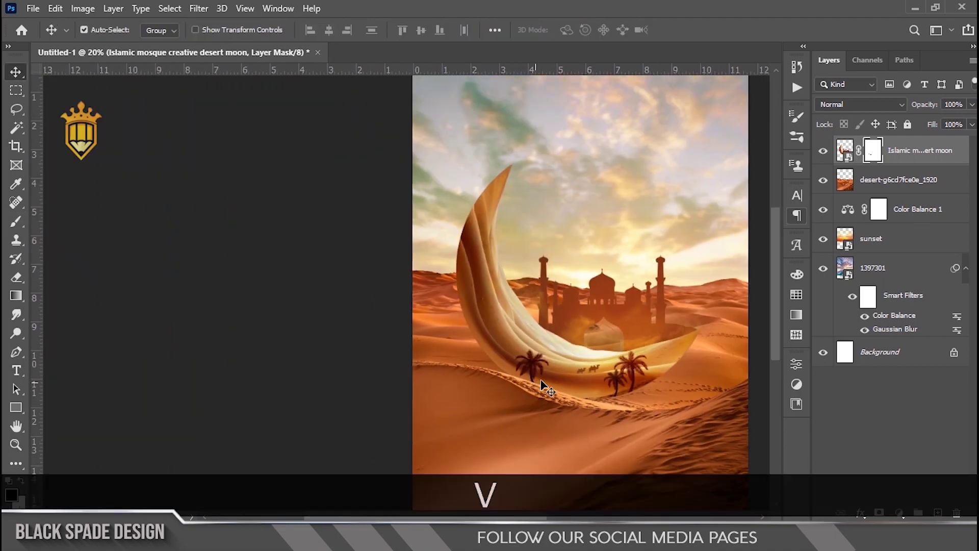
{"action": "scroll", "coordinate": [614, 389], "scroll_direction": "up", "scroll_amount": 8}
{"action": "key", "text": "space"}
{"action": "left_click_drag", "start_coordinate": [614, 385], "coordinate": [540, 246]}
{"action": "left_click", "coordinate": [882, 188]}
{"action": "key", "text": "b"}
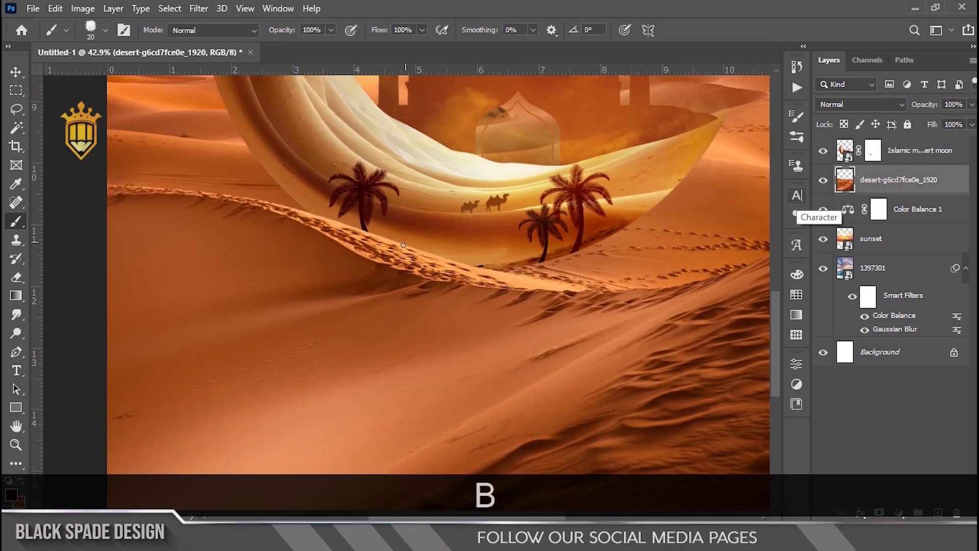
{"action": "key", "text": "bracketright"}
{"action": "key", "text": "bracketright"}
{"action": "key", "text": "bracketright"}
{"action": "key", "text": "bracketright"}
{"action": "key", "text": "bracketright"}
{"action": "key", "text": "bracketright"}
{"action": "key", "text": "bracketright"}
{"action": "key", "text": "bracketright"}
{"action": "key", "text": "bracketright"}
{"action": "key", "text": "bracketright"}
{"action": "key", "text": "bracketright"}
{"action": "key", "text": "bracketright"}
{"action": "key", "text": "bracketright"}
{"action": "key", "text": "bracketright"}
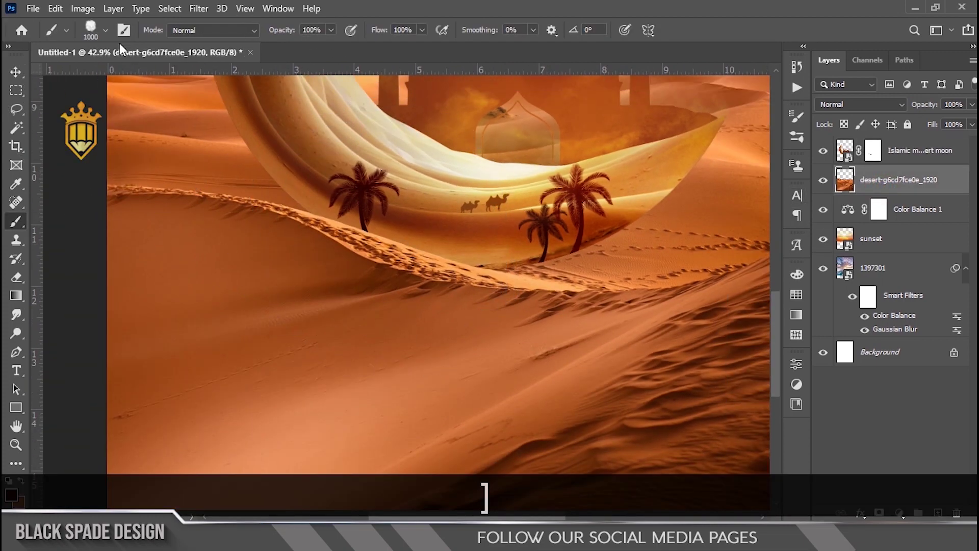
- Switch to a soft round brush tip and set the foreground color to 0f0f0f
{"action": "left_click", "coordinate": [105, 30]}
{"action": "left_click", "coordinate": [152, 170]}
{"action": "left_click", "coordinate": [11, 494]}
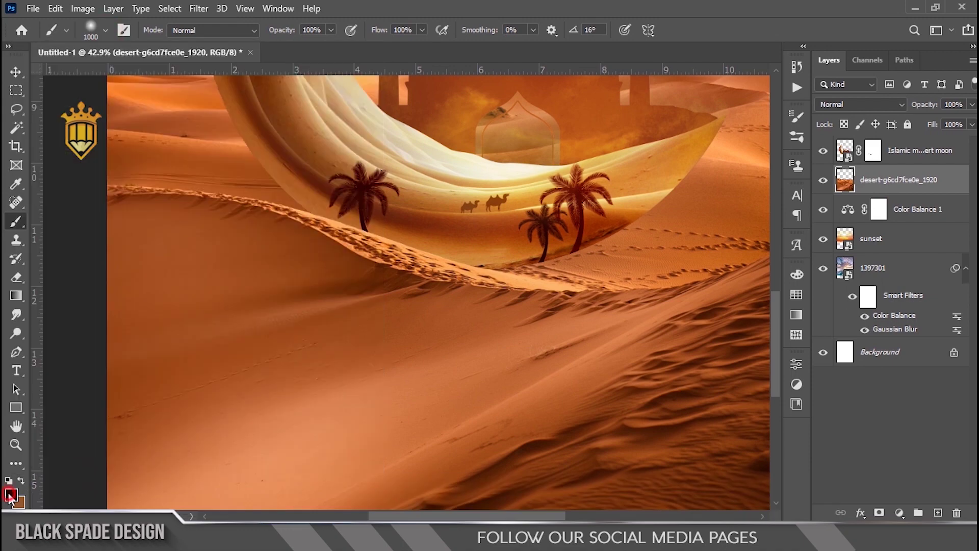
{"action": "left_click_drag", "start_coordinate": [551, 437], "coordinate": [538, 445]}
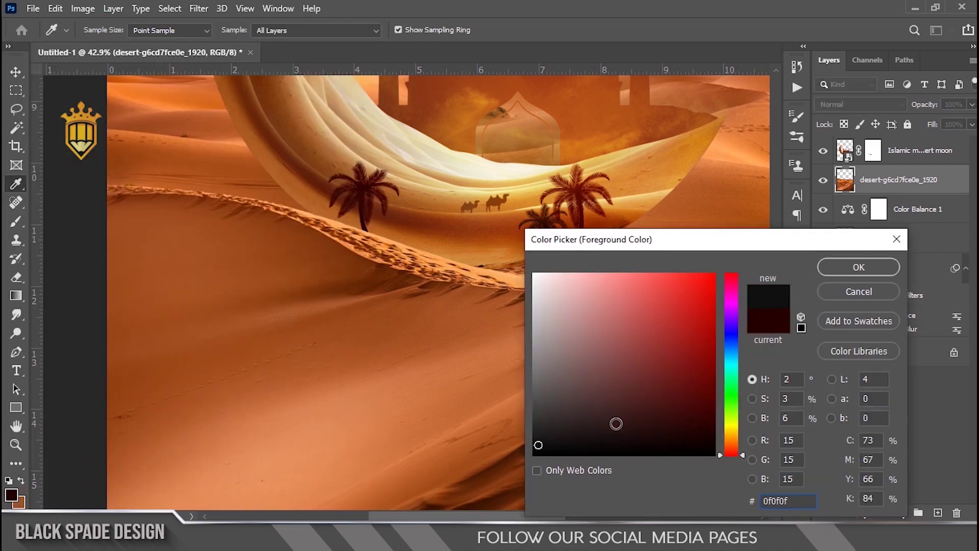
{"action": "left_click", "coordinate": [858, 266]}
{"action": "left_click_drag", "start_coordinate": [459, 283], "coordinate": [465, 277]}
{"action": "key", "text": "ctrl"}
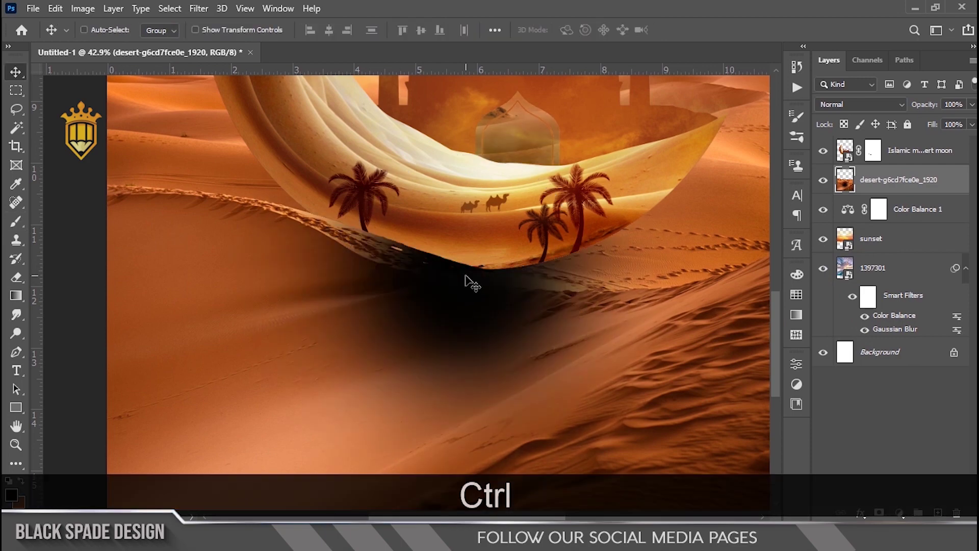
{"action": "key", "text": "ctrl+z"}
{"action": "key", "text": "ctrl+z"}
- Create a new layer above the desert layer and paint one large soft dark spot beneath the crescent moon
{"action": "left_click", "coordinate": [938, 512]}
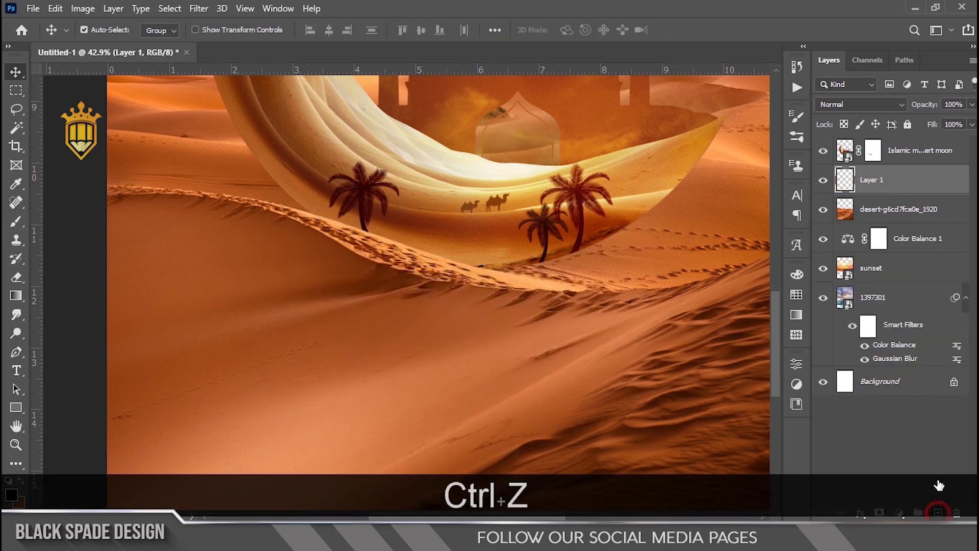
{"action": "key", "text": "b"}
{"action": "left_click_drag", "start_coordinate": [448, 214], "coordinate": [449, 218]}
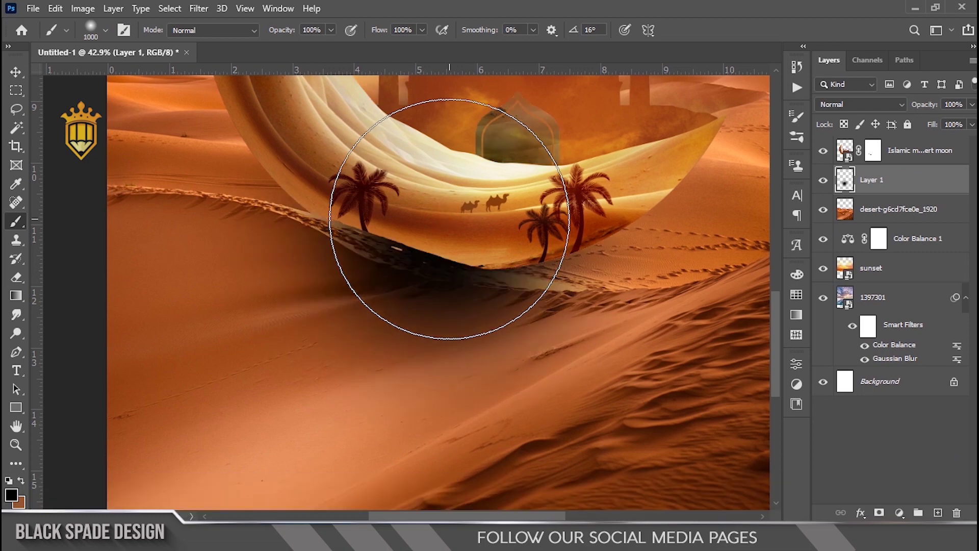
- Flatten the dark spot into a thin horizontal shadow with Free Transform and position it under the crescent's base
{"action": "key", "text": "v"}
{"action": "key", "text": "ctrl+t"}
{"action": "scroll", "coordinate": [453, 214], "scroll_direction": "down", "scroll_amount": 4}
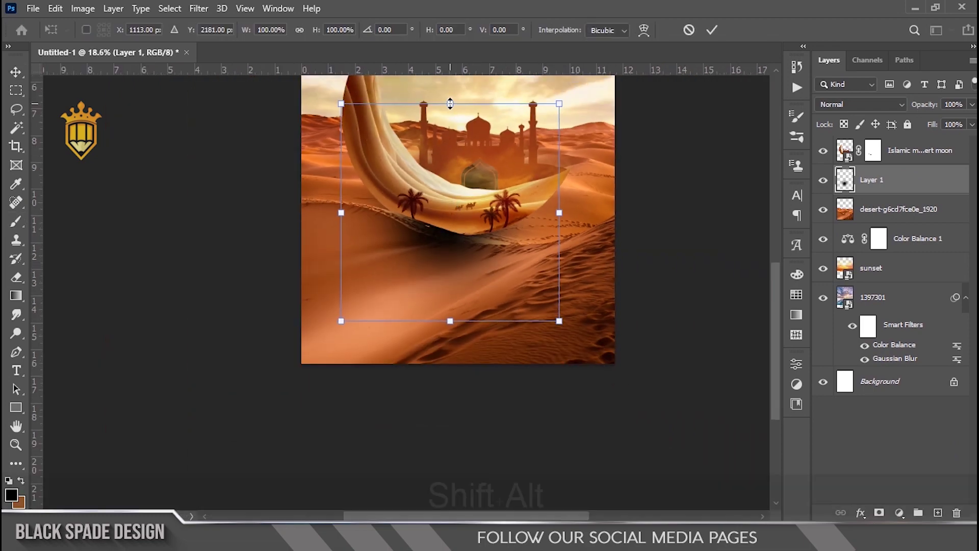
{"action": "left_click_drag", "start_coordinate": [449, 103], "coordinate": [452, 199]}
{"action": "scroll", "coordinate": [470, 219], "scroll_direction": "up", "scroll_amount": 5}
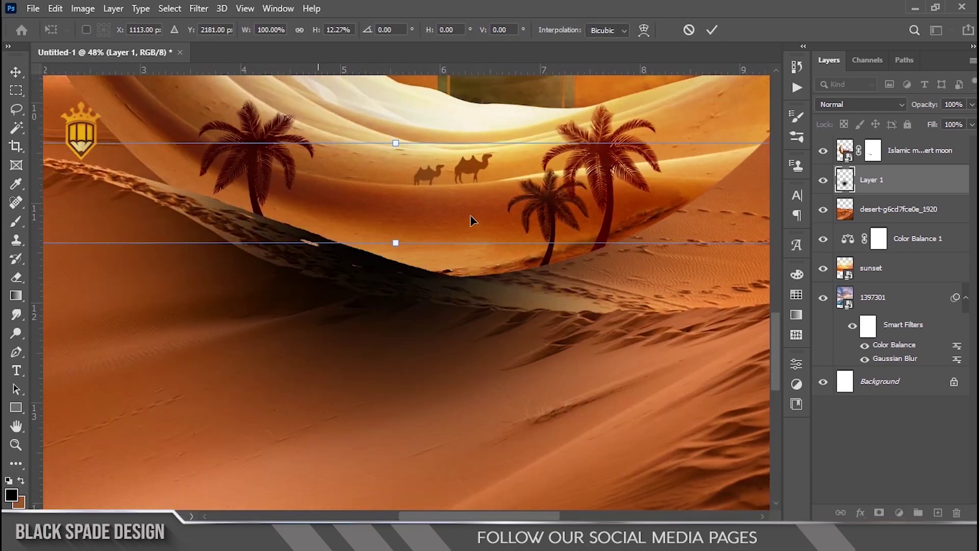
{"action": "left_click_drag", "start_coordinate": [470, 214], "coordinate": [564, 289]}
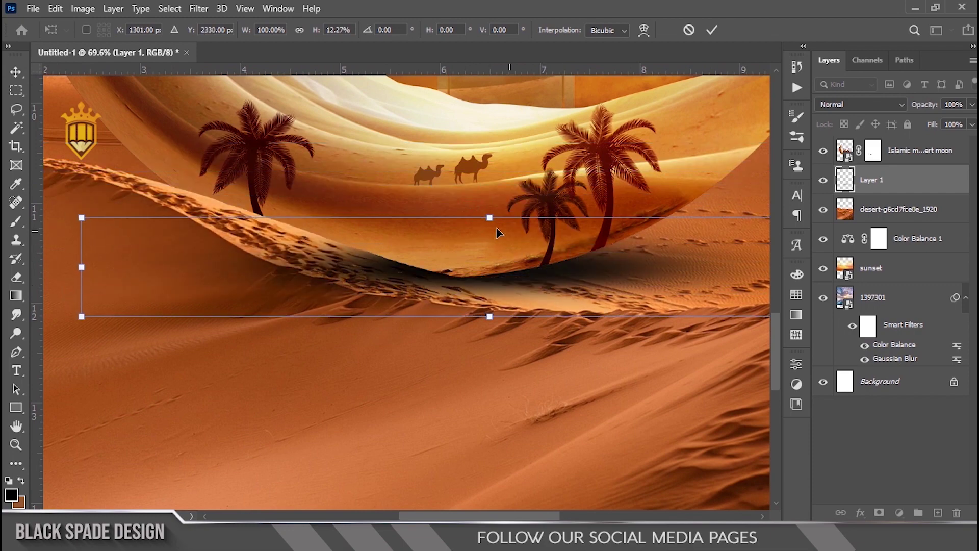
{"action": "left_click_drag", "start_coordinate": [490, 218], "coordinate": [444, 260]}
{"action": "scroll", "coordinate": [500, 271], "scroll_direction": "up", "scroll_amount": 5}
{"action": "scroll", "coordinate": [391, 250], "scroll_direction": "down", "scroll_amount": 3}
{"action": "key", "text": "Return"}
{"action": "scroll", "coordinate": [475, 285], "scroll_direction": "down", "scroll_amount": 4}
{"action": "scroll", "coordinate": [474, 284], "scroll_direction": "up", "scroll_amount": 3}
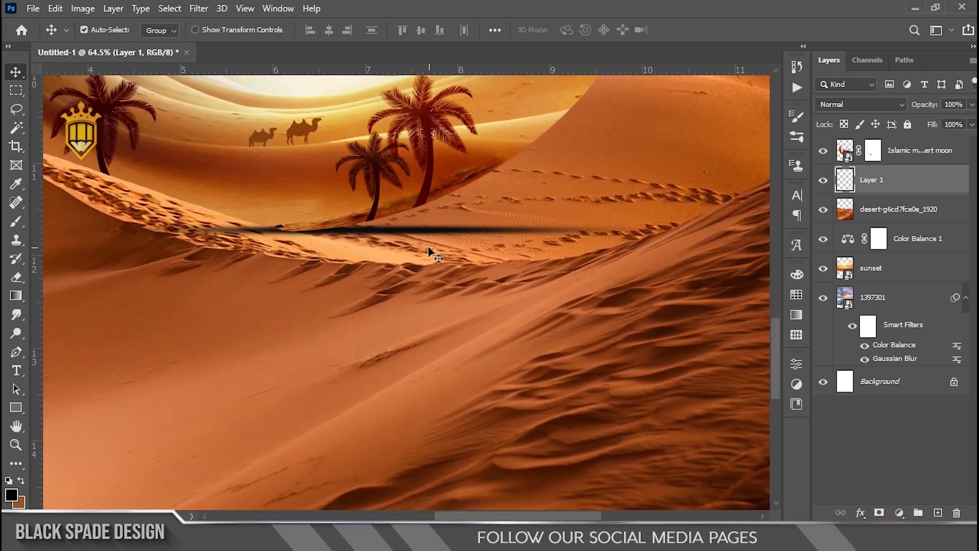
- Make the flattened shadow slightly taller with Free Transform and set its layer opacity to 80%
{"action": "key", "text": "ctrl+t"}
{"action": "scroll", "coordinate": [408, 245], "scroll_direction": "up", "scroll_amount": 3}
{"action": "left_click_drag", "start_coordinate": [359, 204], "coordinate": [358, 192]}
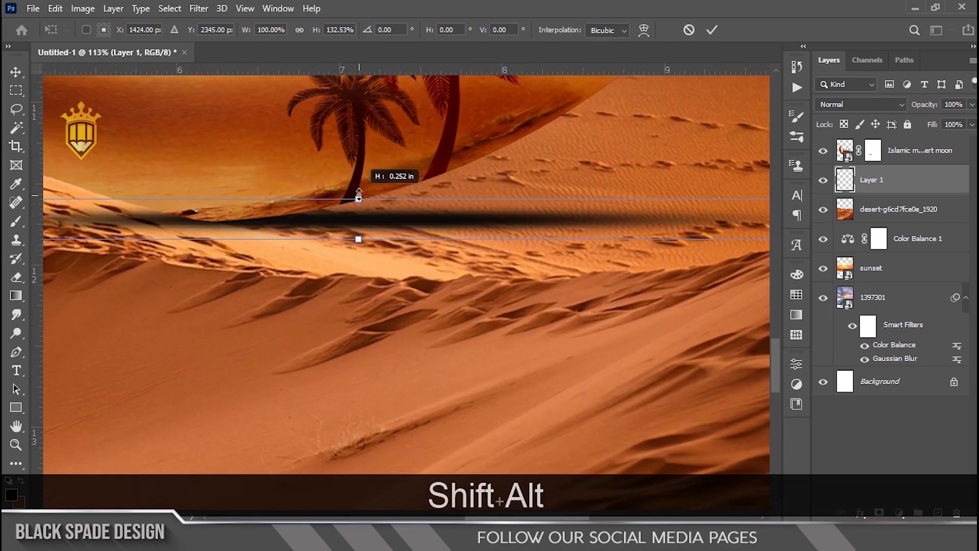
{"action": "key", "text": "Return"}
{"action": "left_click_drag", "start_coordinate": [933, 104], "coordinate": [916, 108]}
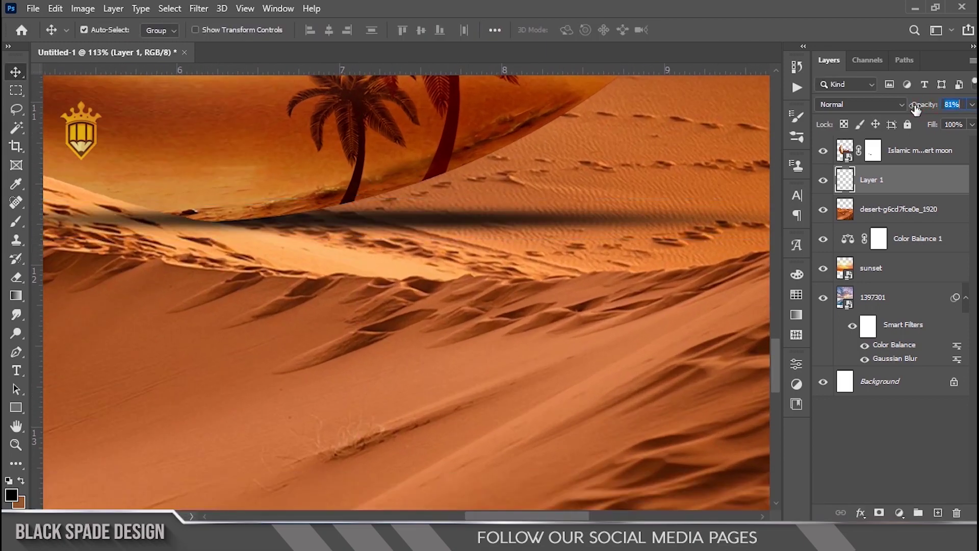
{"action": "scroll", "coordinate": [492, 202], "scroll_direction": "down", "scroll_amount": 5}
{"action": "left_click_drag", "start_coordinate": [347, 206], "coordinate": [387, 238]}
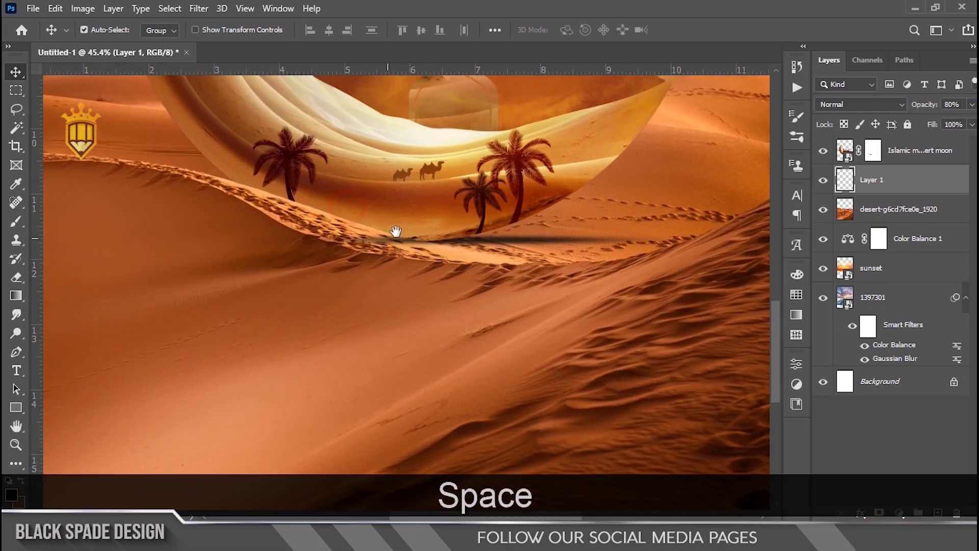
- Add a layer mask to the shadow layer and brush away the shadow spilling onto the sunlit dune ridge with soft black
{"action": "scroll", "coordinate": [584, 265], "scroll_direction": "up", "scroll_amount": 2}
{"action": "left_click", "coordinate": [878, 512]}
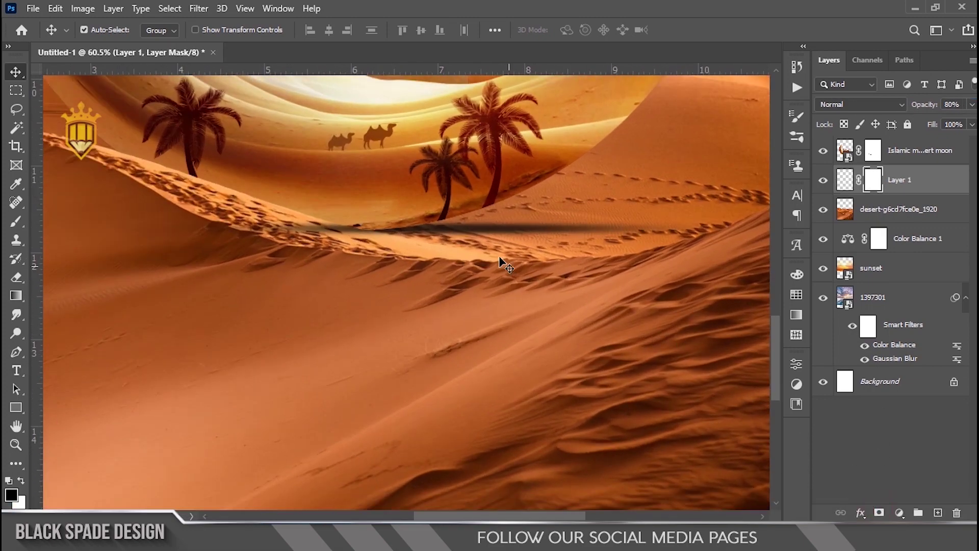
{"action": "key", "text": "b"}
{"action": "key", "text": "bracketleft"}
{"action": "scroll", "coordinate": [255, 255], "scroll_direction": "up", "scroll_amount": 1}
{"action": "key", "text": "bracketleft"}
{"action": "key", "text": "bracketleft"}
{"action": "key", "text": "bracketleft"}
{"action": "key", "text": "bracketleft"}
{"action": "key", "text": "bracketleft"}
{"action": "key", "text": "bracketleft"}
{"action": "key", "text": "bracketleft"}
{"action": "key", "text": "bracketleft"}
{"action": "key", "text": "bracketleft"}
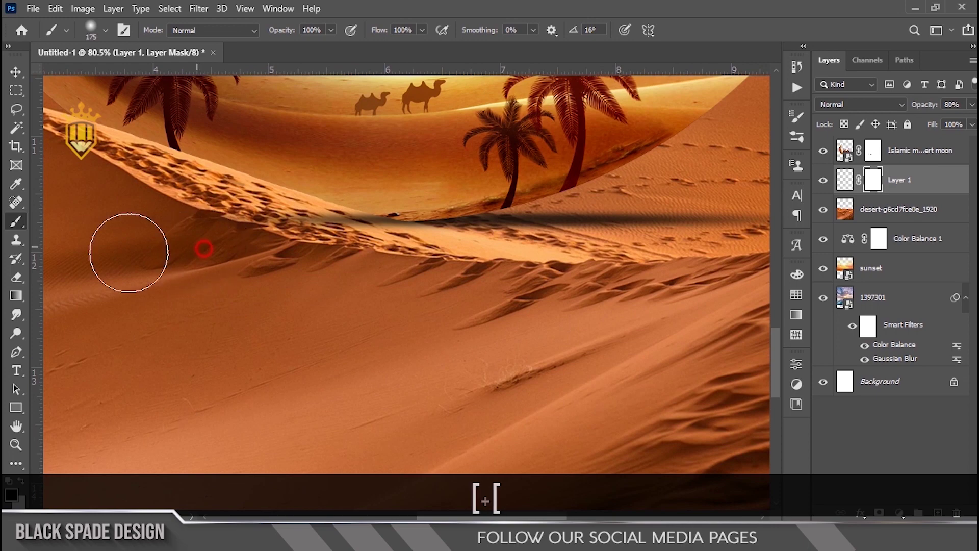
{"action": "scroll", "coordinate": [286, 226], "scroll_direction": "up", "scroll_amount": 1}
{"action": "key", "text": "bracketleft"}
{"action": "key", "text": "bracketleft"}
{"action": "key", "text": "bracketleft"}
{"action": "key", "text": "bracketleft"}
{"action": "key", "text": "bracketleft"}
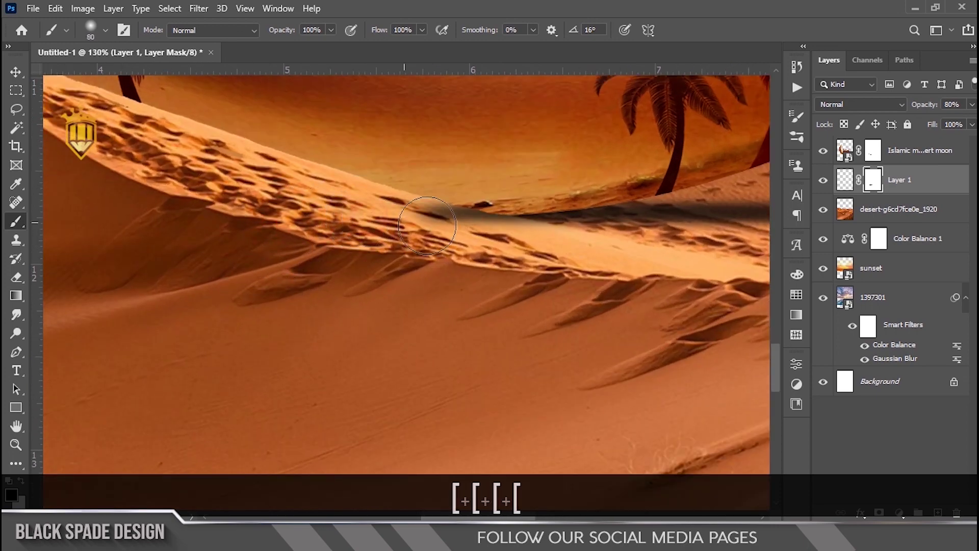
- Mask out the remaining shadow along the ridge edge at the crescent's base with a 45 px soft black brush
{"action": "scroll", "coordinate": [459, 230], "scroll_direction": "up", "scroll_amount": 2}
{"action": "key", "text": "bracketleft"}
{"action": "key", "text": "bracketleft"}
{"action": "key", "text": "bracketleft"}
{"action": "key", "text": "bracketleft"}
{"action": "left_click_drag", "start_coordinate": [519, 206], "coordinate": [436, 202]}
{"action": "scroll", "coordinate": [492, 233], "scroll_direction": "up", "scroll_amount": 7}
{"action": "left_click_drag", "start_coordinate": [547, 229], "coordinate": [575, 225]}
{"action": "scroll", "coordinate": [546, 257], "scroll_direction": "down", "scroll_amount": 9}
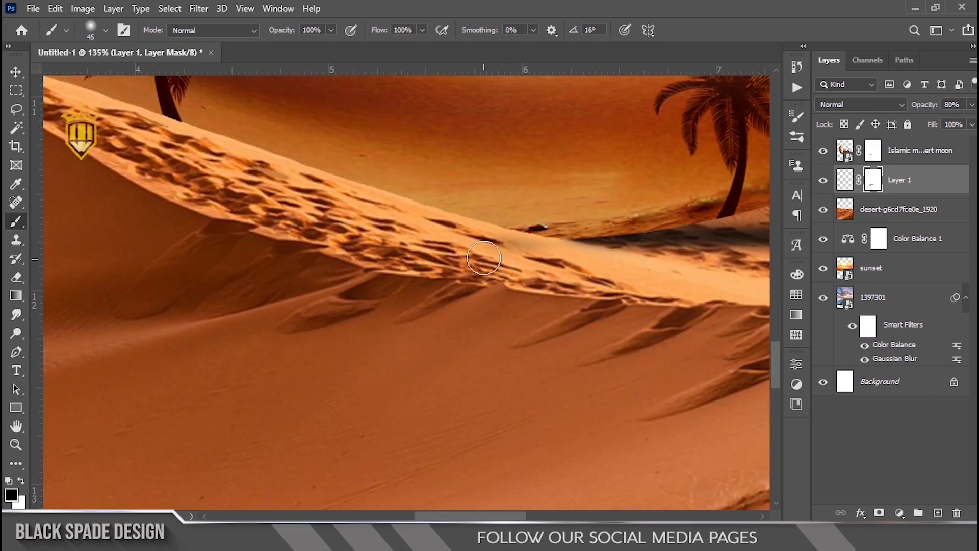
{"action": "scroll", "coordinate": [345, 279], "scroll_direction": "down", "scroll_amount": 10}
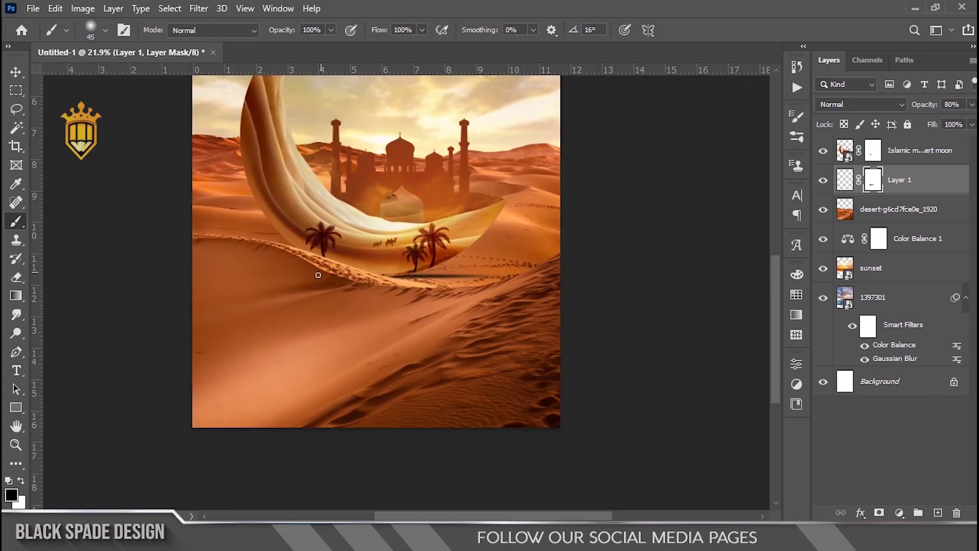
{"action": "key", "text": "v"}
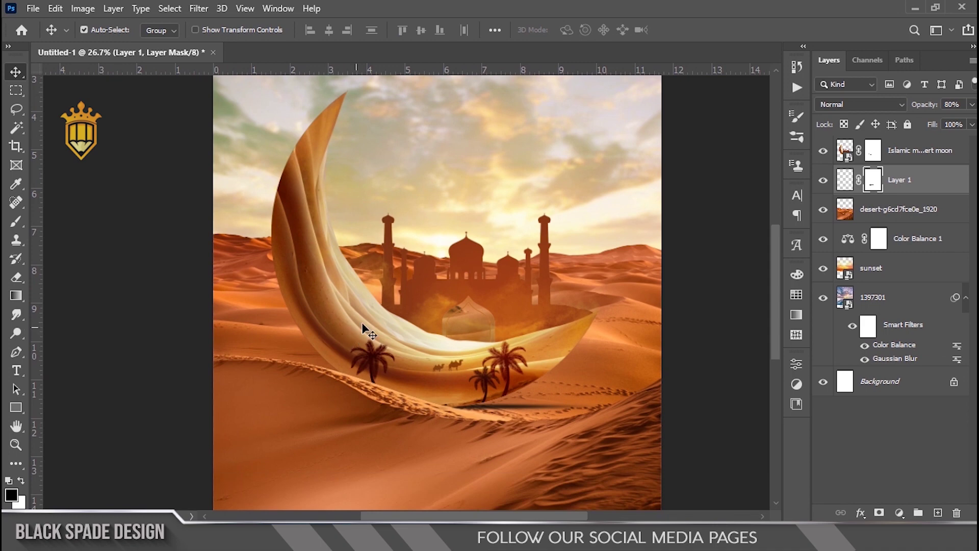
{"action": "scroll", "coordinate": [365, 329], "scroll_direction": "down", "scroll_amount": 2}
{"action": "scroll", "coordinate": [413, 293], "scroll_direction": "down", "scroll_amount": 1}
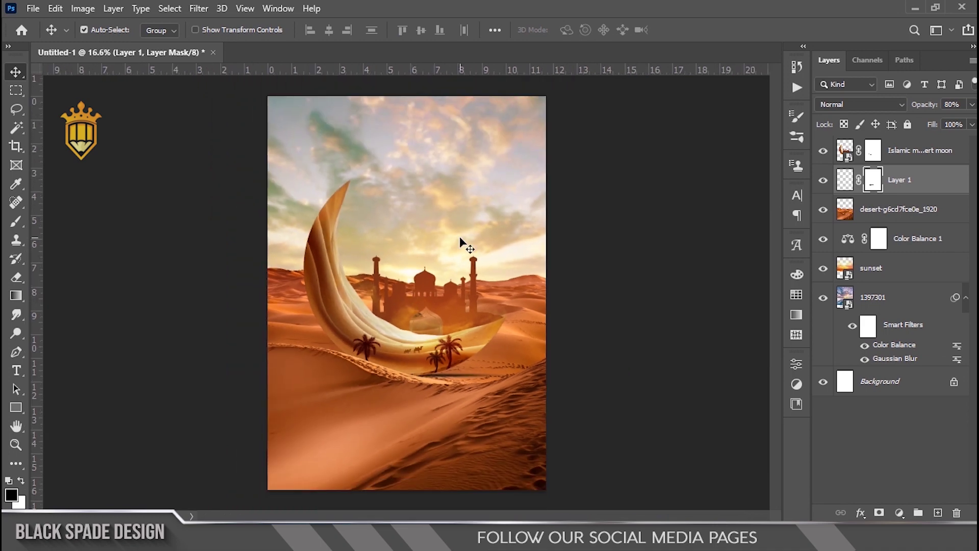
{"action": "scroll", "coordinate": [411, 310], "scroll_direction": "up", "scroll_amount": 4}
{"action": "key", "text": "space"}
{"action": "left_click_drag", "start_coordinate": [374, 321], "coordinate": [395, 293]}
{"action": "scroll", "coordinate": [403, 300], "scroll_direction": "down", "scroll_amount": 3}
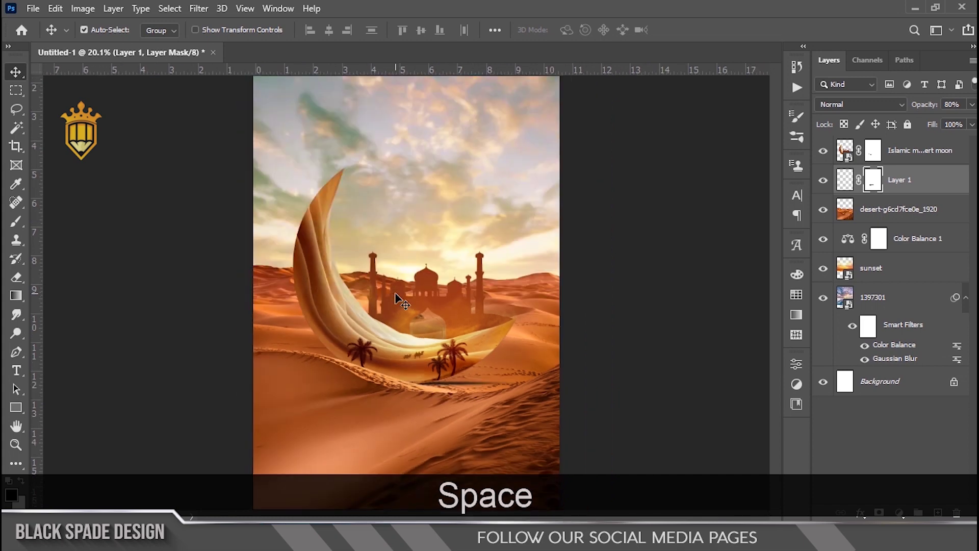
- Add a Color Lookup adjustment above the crescent moon layer using the Fuji ETERNA 250D Kodak 2395 3DLUT
{"action": "left_click", "coordinate": [939, 161]}
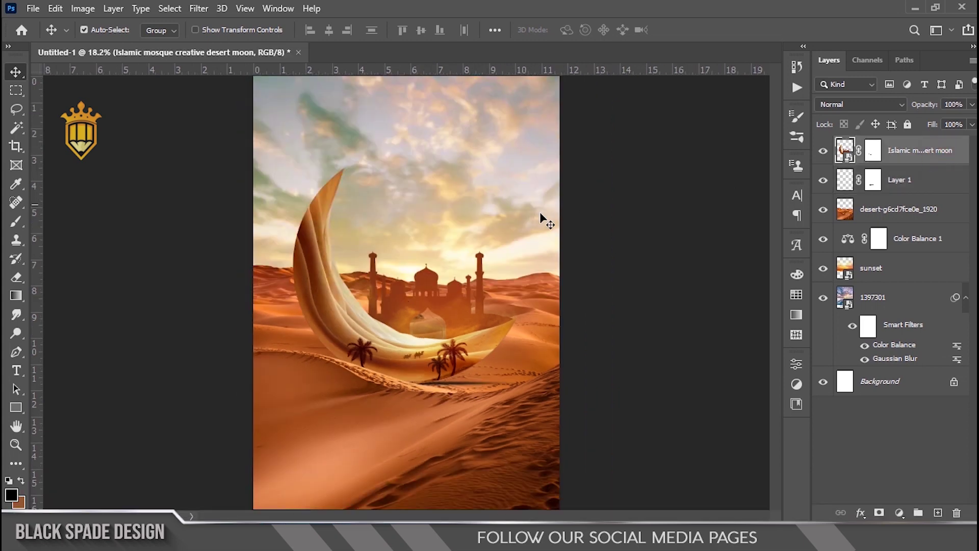
{"action": "scroll", "coordinate": [422, 247], "scroll_direction": "down", "scroll_amount": 2}
{"action": "scroll", "coordinate": [386, 237], "scroll_direction": "up", "scroll_amount": 1}
{"action": "scroll", "coordinate": [386, 237], "scroll_direction": "up", "scroll_amount": 5}
{"action": "key", "text": "space"}
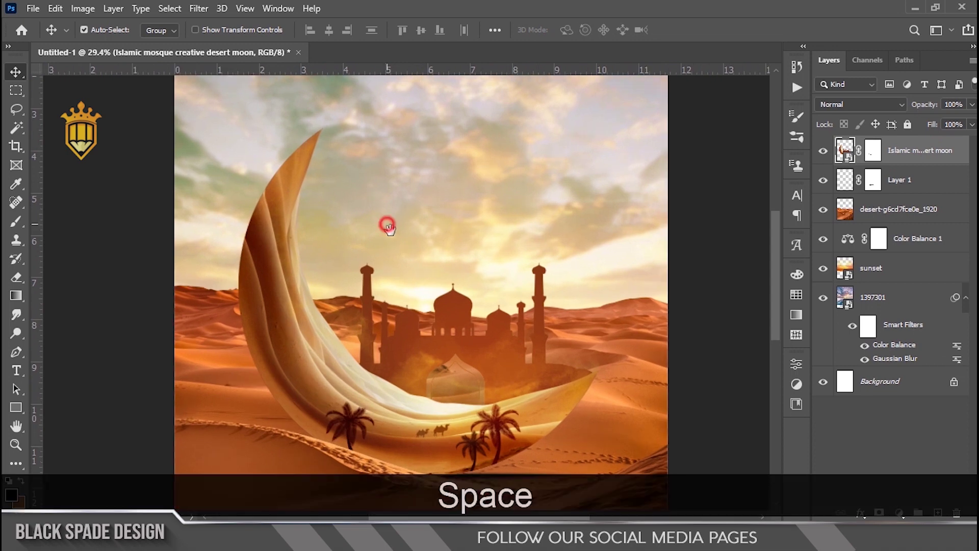
{"action": "left_click_drag", "start_coordinate": [387, 221], "coordinate": [428, 253]}
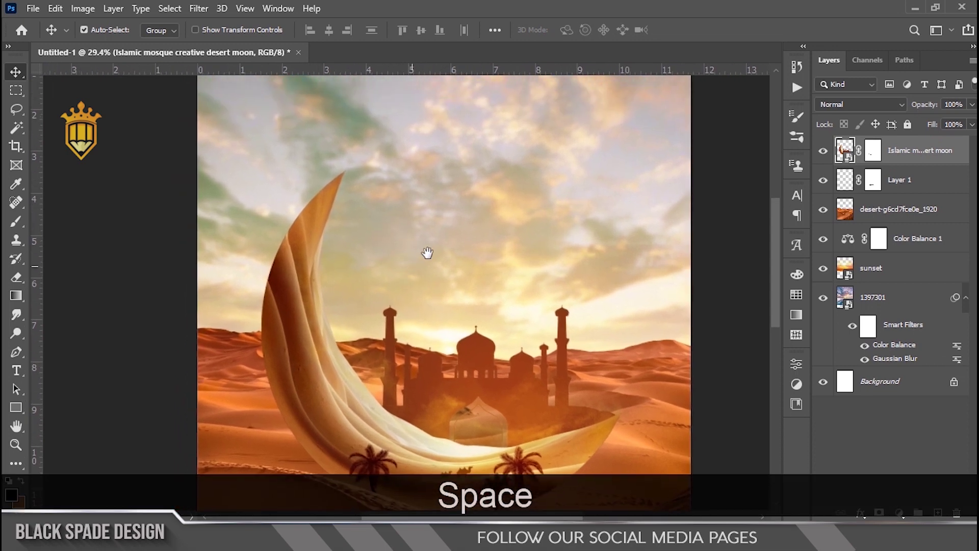
{"action": "left_click", "coordinate": [901, 513]}
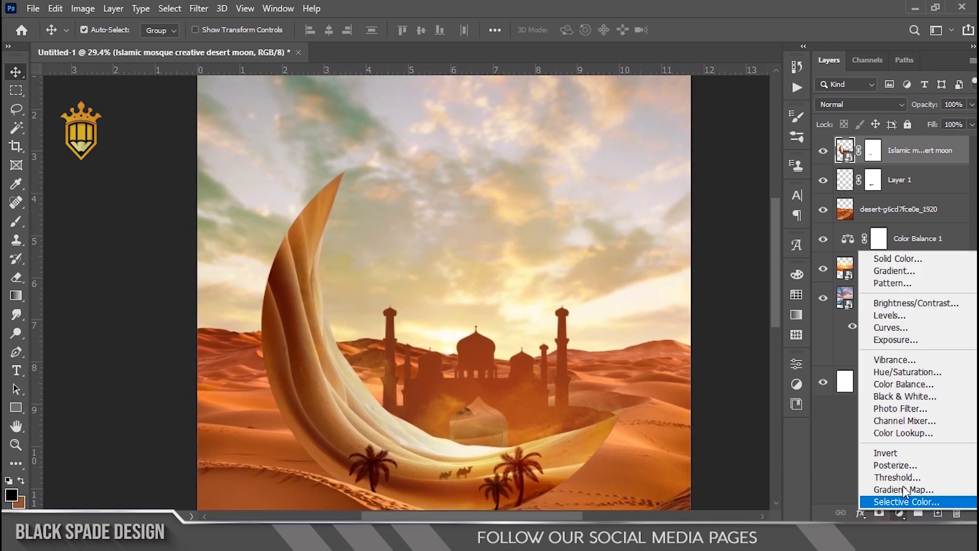
{"action": "left_click", "coordinate": [903, 432]}
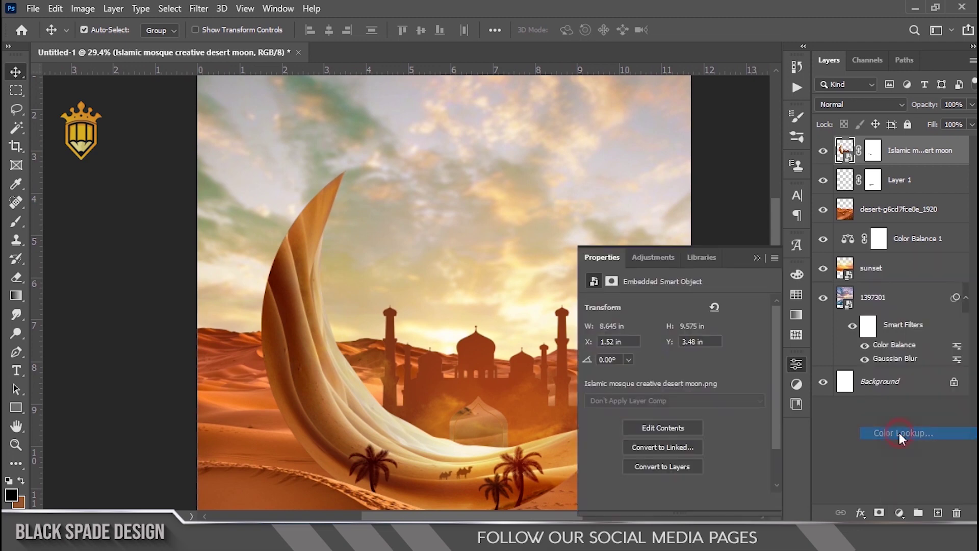
{"action": "left_click", "coordinate": [754, 308]}
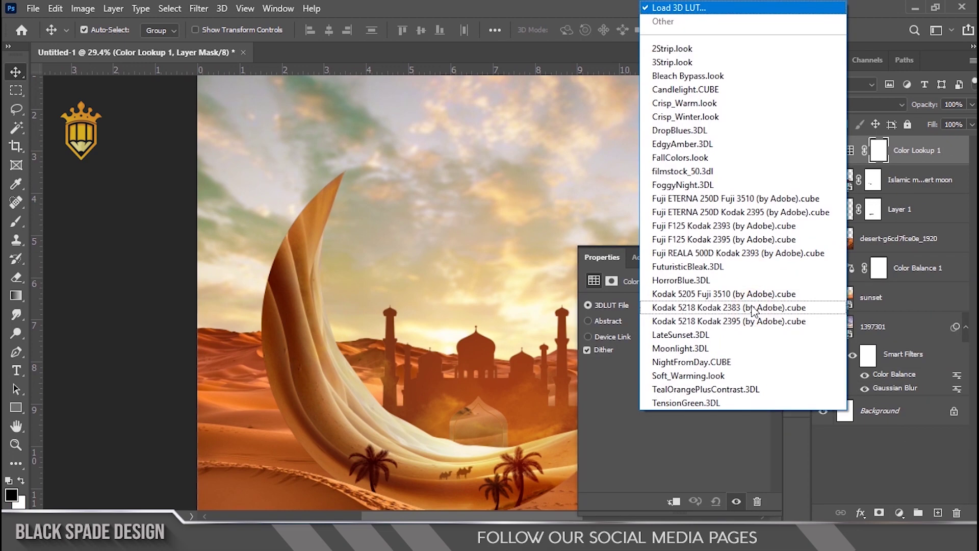
{"action": "left_click", "coordinate": [730, 214]}
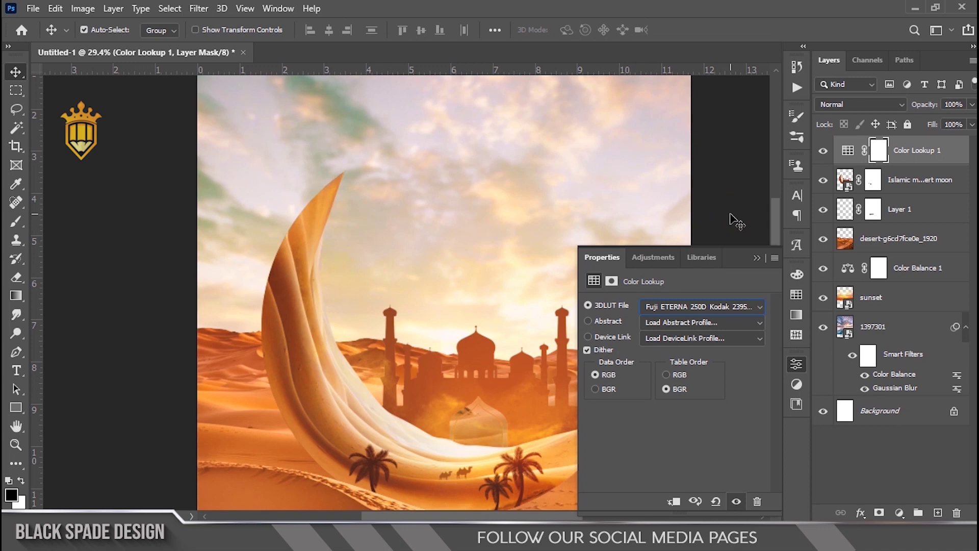
{"action": "left_click", "coordinate": [757, 259]}
- Examine the color grade across the sky, crescent, mosque and foreground dunes
{"action": "scroll", "coordinate": [504, 297], "scroll_direction": "down", "scroll_amount": 8}
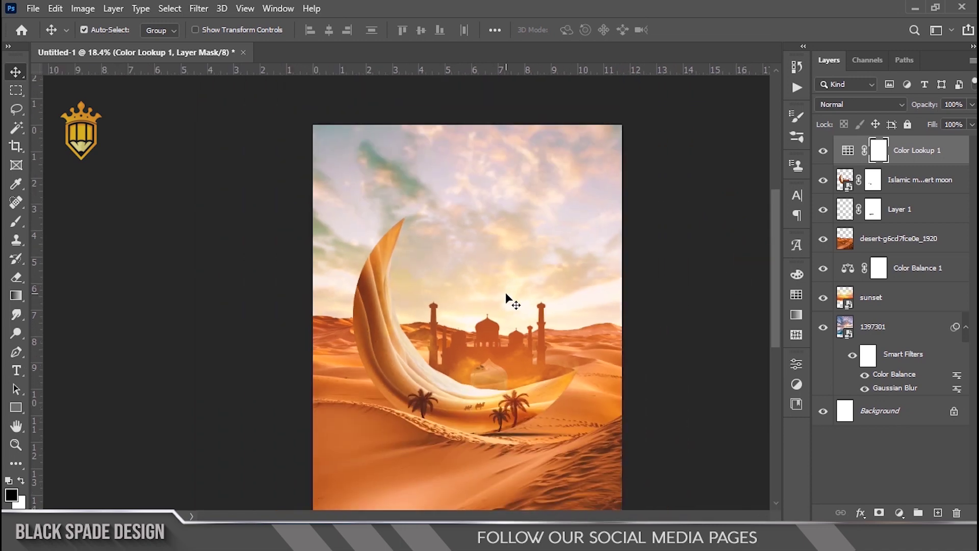
{"action": "scroll", "coordinate": [426, 333], "scroll_direction": "up", "scroll_amount": 5}
{"action": "key", "text": "space"}
{"action": "left_click_drag", "start_coordinate": [422, 332], "coordinate": [437, 309]}
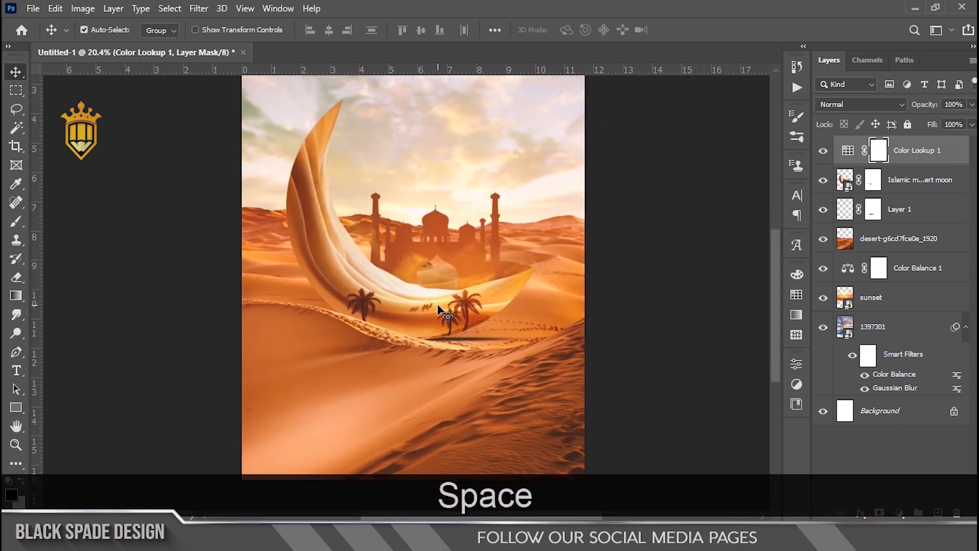
{"action": "scroll", "coordinate": [437, 308], "scroll_direction": "down", "scroll_amount": 2}
{"action": "scroll", "coordinate": [484, 317], "scroll_direction": "up", "scroll_amount": 2}
{"action": "key", "text": "space"}
{"action": "left_click_drag", "start_coordinate": [474, 351], "coordinate": [463, 264]}
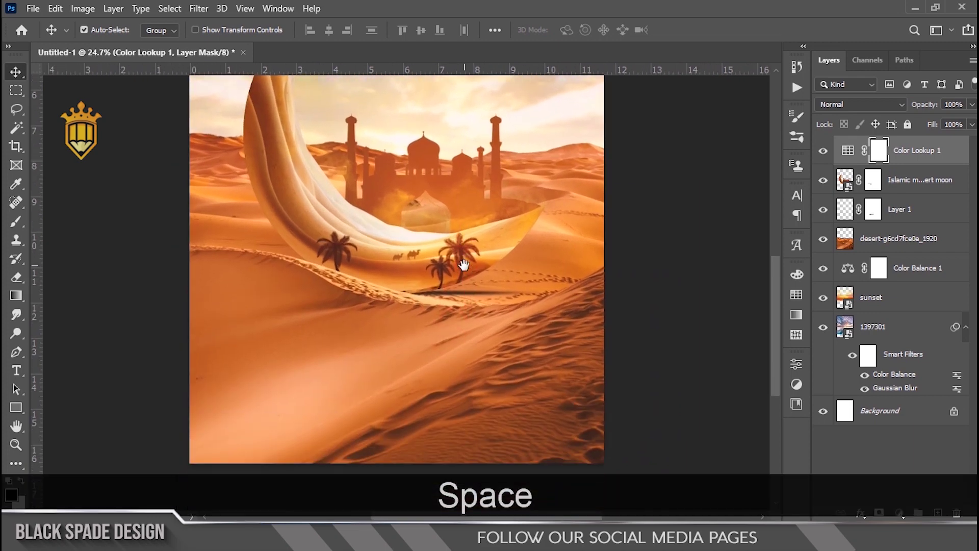
- Add a Curves adjustment above the crescent moon layer, pull the RGB midtones down, and clip it to that layer
{"action": "left_click", "coordinate": [917, 189]}
{"action": "left_click", "coordinate": [897, 513]}
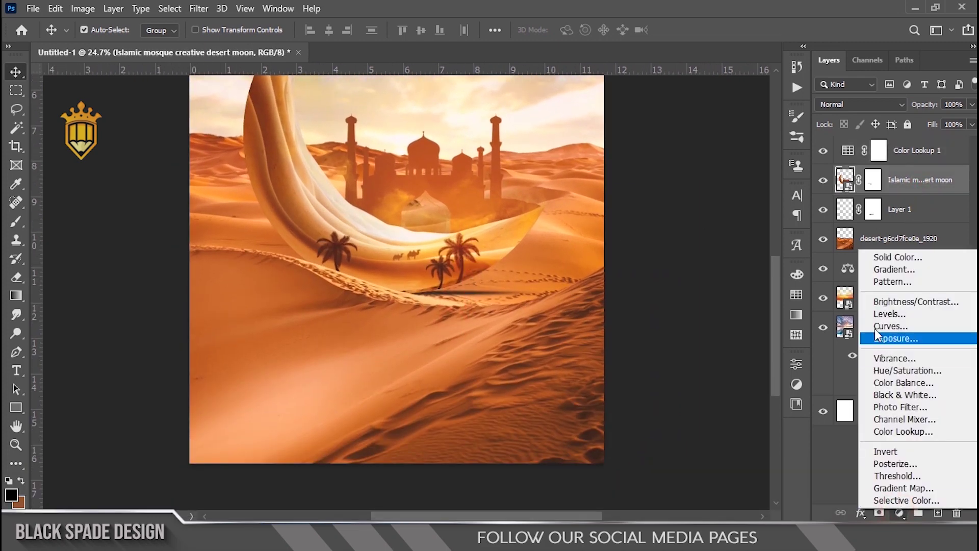
{"action": "left_click", "coordinate": [892, 319]}
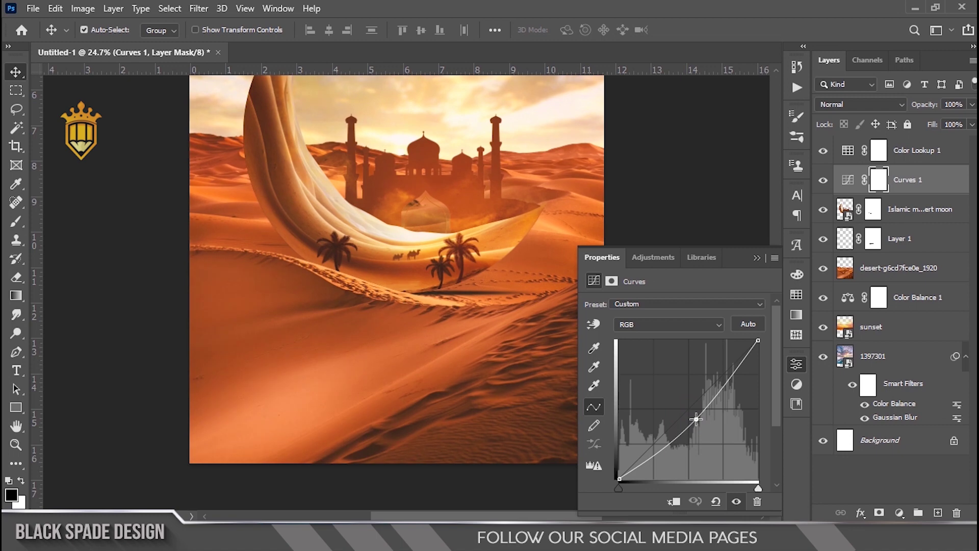
{"action": "left_click", "coordinate": [673, 502]}
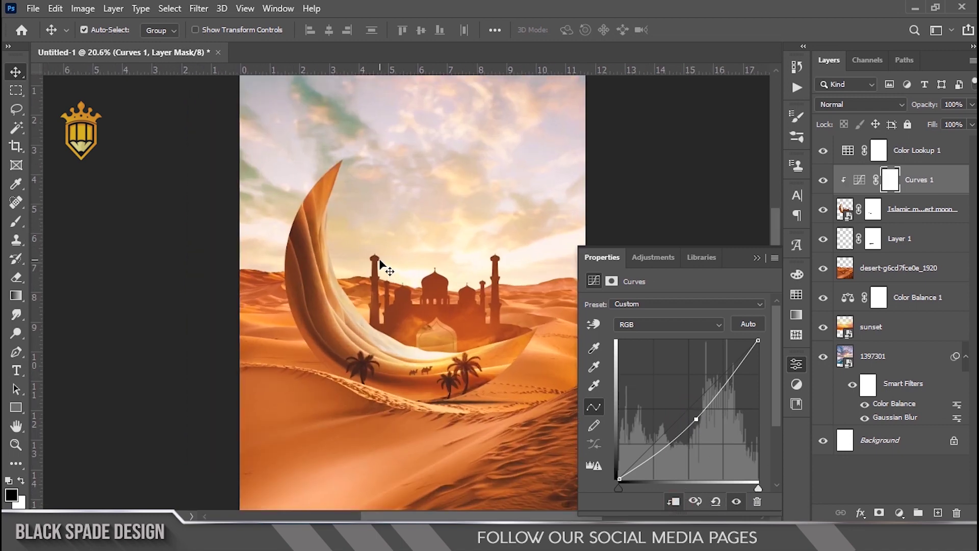
{"action": "left_click", "coordinate": [821, 186]}
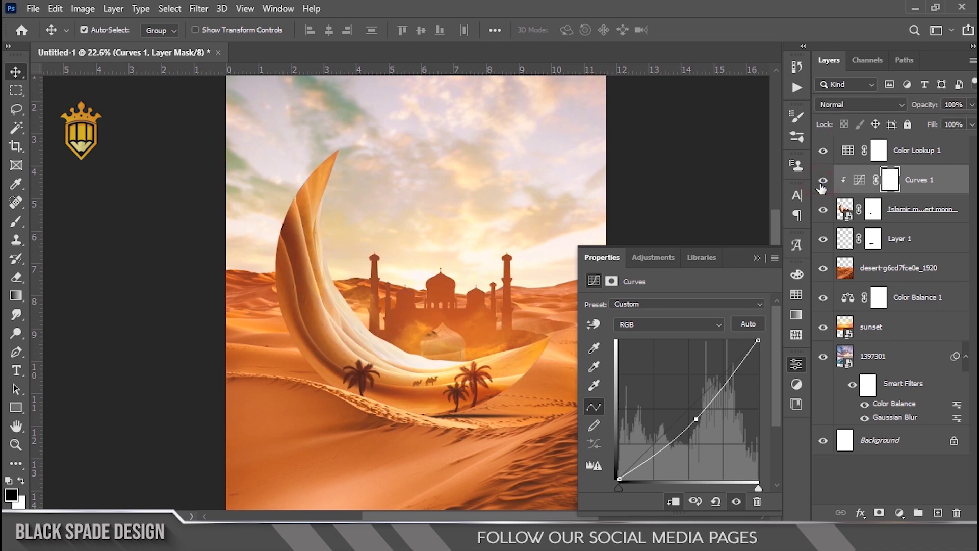
{"action": "scroll", "coordinate": [424, 379], "scroll_direction": "up", "scroll_amount": 4}
- Paint black on the Curves mask with a 500 px soft brush over the crescent's inner edge and the mosque's base
{"action": "left_click", "coordinate": [891, 183]}
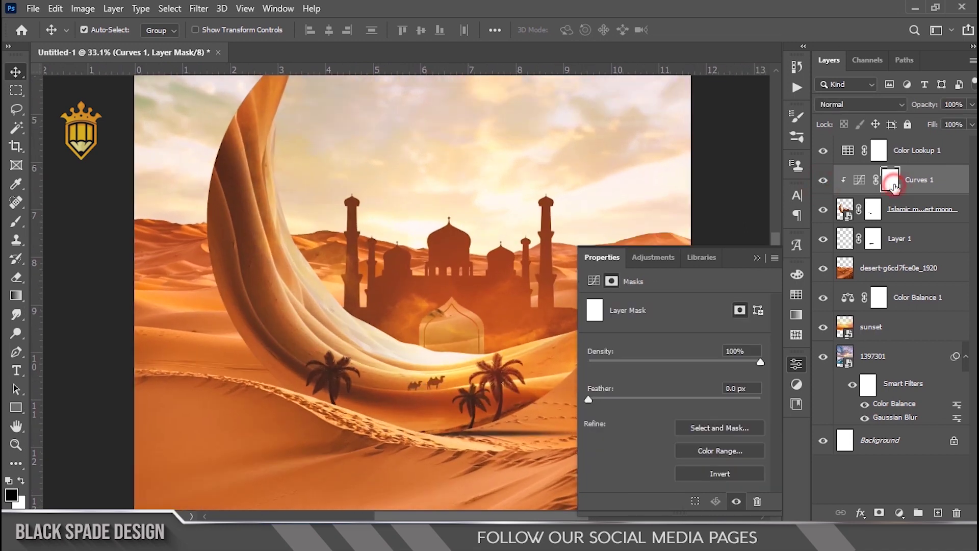
{"action": "key", "text": "b"}
{"action": "left_click", "coordinate": [280, 203]}
{"action": "key", "text": "bracketright"}
{"action": "key", "text": "bracketright"}
{"action": "key", "text": "bracketright"}
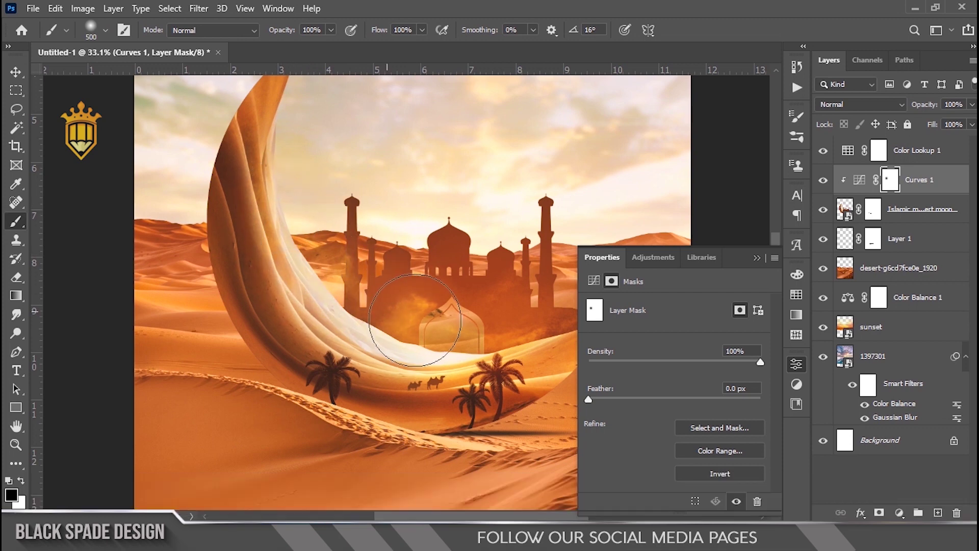
{"action": "left_click_drag", "start_coordinate": [414, 320], "coordinate": [417, 322]}
{"action": "key", "text": "space"}
{"action": "left_click_drag", "start_coordinate": [417, 322], "coordinate": [360, 312]}
{"action": "mouse_move", "coordinate": [502, 302]}
{"action": "left_mouse_down"}
{"action": "mouse_move", "coordinate": [417, 321]}
{"action": "mouse_move", "coordinate": [363, 314]}
{"action": "mouse_move", "coordinate": [391, 327]}
{"action": "mouse_move", "coordinate": [269, 268]}
{"action": "mouse_move", "coordinate": [297, 335]}
{"action": "left_mouse_up"}
{"action": "key", "text": "space"}
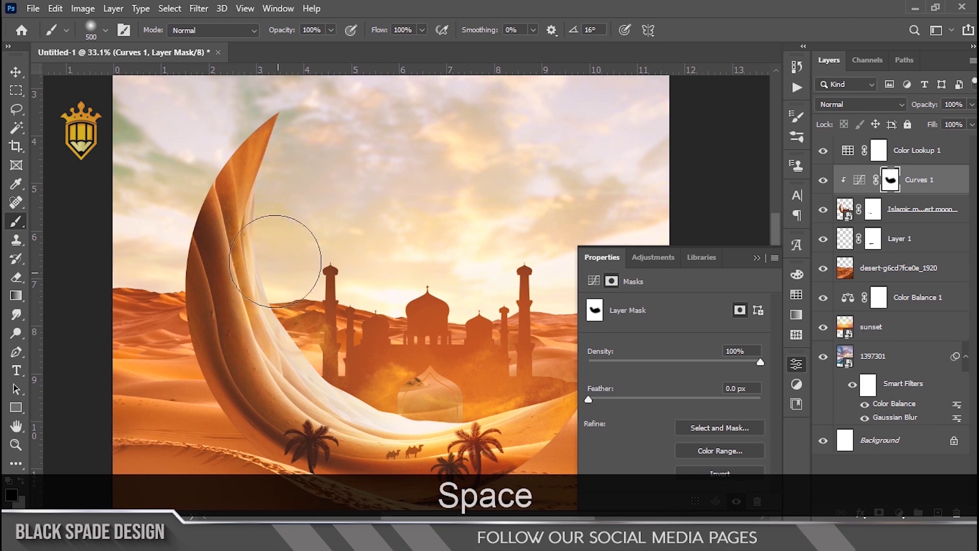
{"action": "left_click", "coordinate": [366, 372]}
{"action": "scroll", "coordinate": [366, 371], "scroll_direction": "down", "scroll_amount": 3}
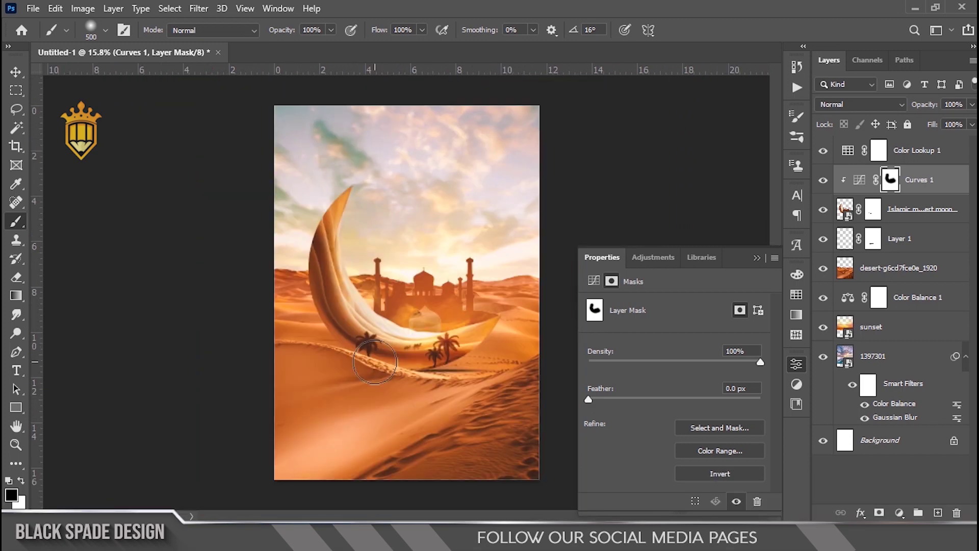
{"action": "key", "text": "v"}
{"action": "scroll", "coordinate": [376, 413], "scroll_direction": "down", "scroll_amount": 1}
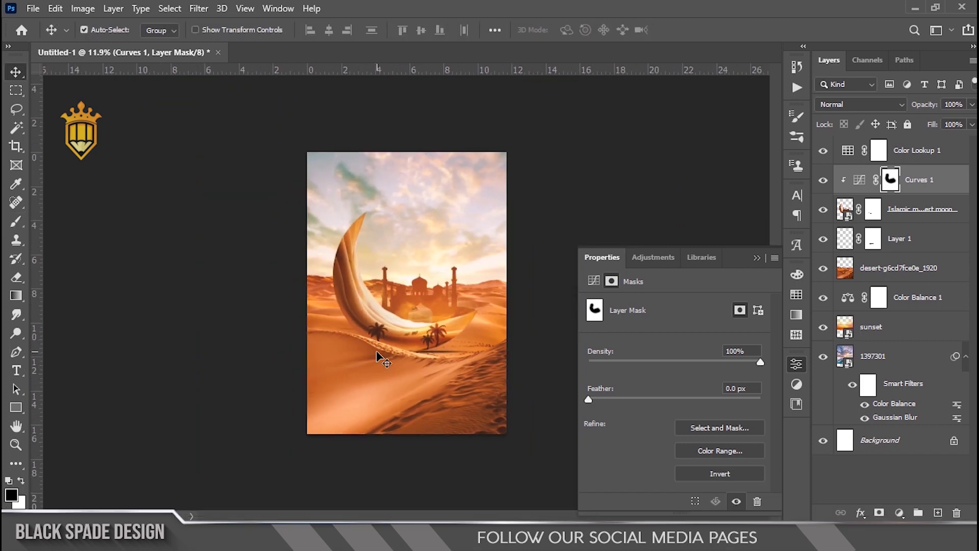
{"action": "scroll", "coordinate": [396, 360], "scroll_direction": "up", "scroll_amount": 2}
{"action": "scroll", "coordinate": [396, 359], "scroll_direction": "up", "scroll_amount": 1}
{"action": "key", "text": "space"}
{"action": "left_click_drag", "start_coordinate": [396, 359], "coordinate": [401, 283]}
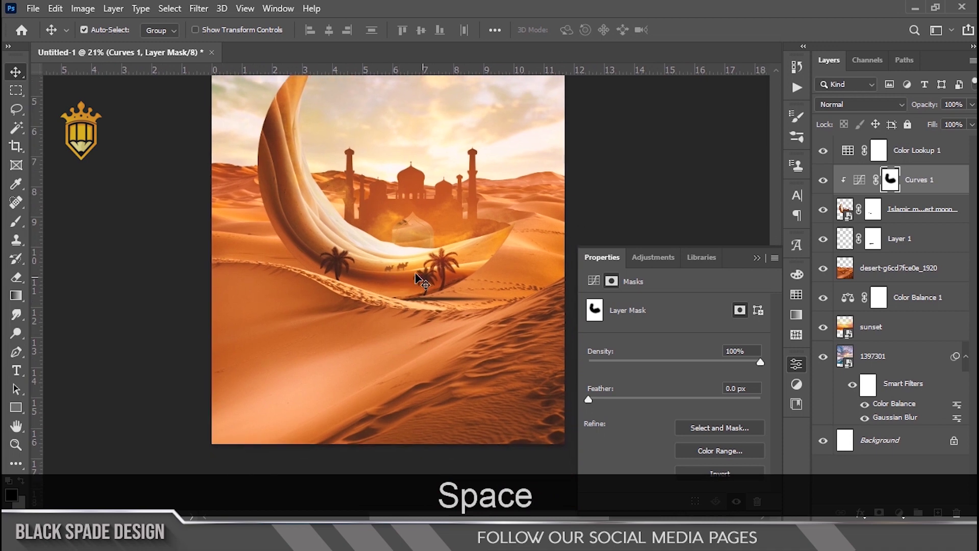
- Place the camel image above the Color Lookup layer and scale it to 19.48% about its center
{"action": "left_click", "coordinate": [920, 158]}
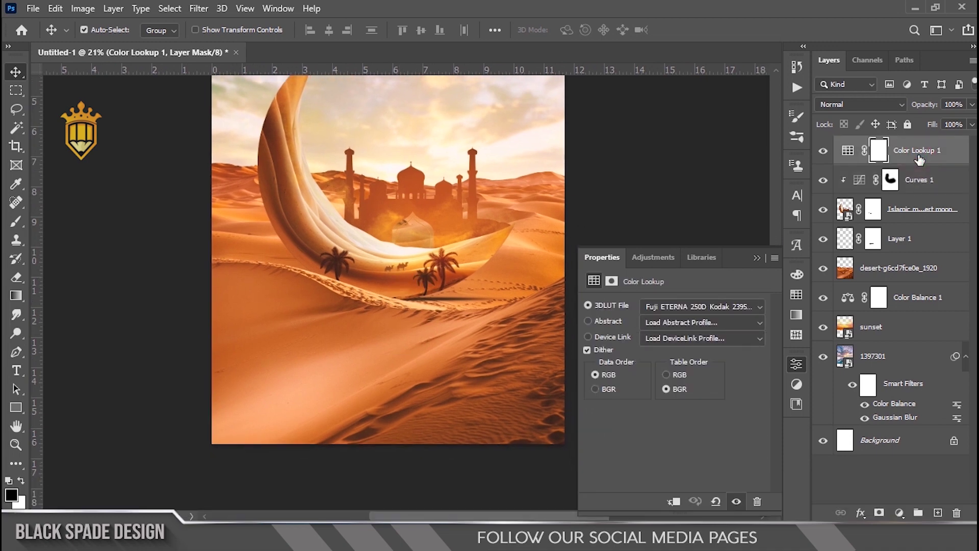
{"action": "scroll", "coordinate": [373, 354], "scroll_direction": "up", "scroll_amount": 1}
{"action": "key", "text": "space"}
{"action": "left_click_drag", "start_coordinate": [356, 303], "coordinate": [378, 246]}
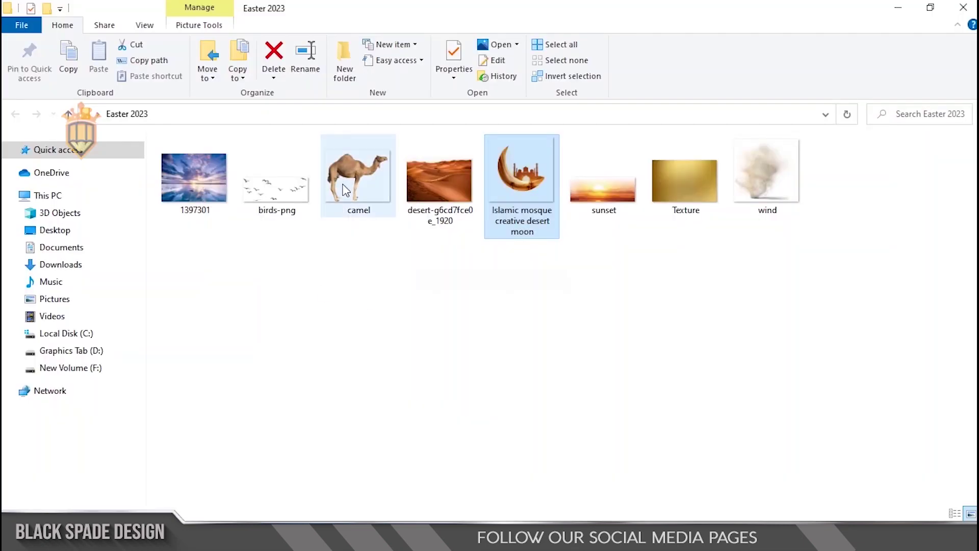
{"action": "left_click_drag", "start_coordinate": [351, 189], "coordinate": [312, 320]}
{"action": "scroll", "coordinate": [384, 289], "scroll_direction": "down", "scroll_amount": 3}
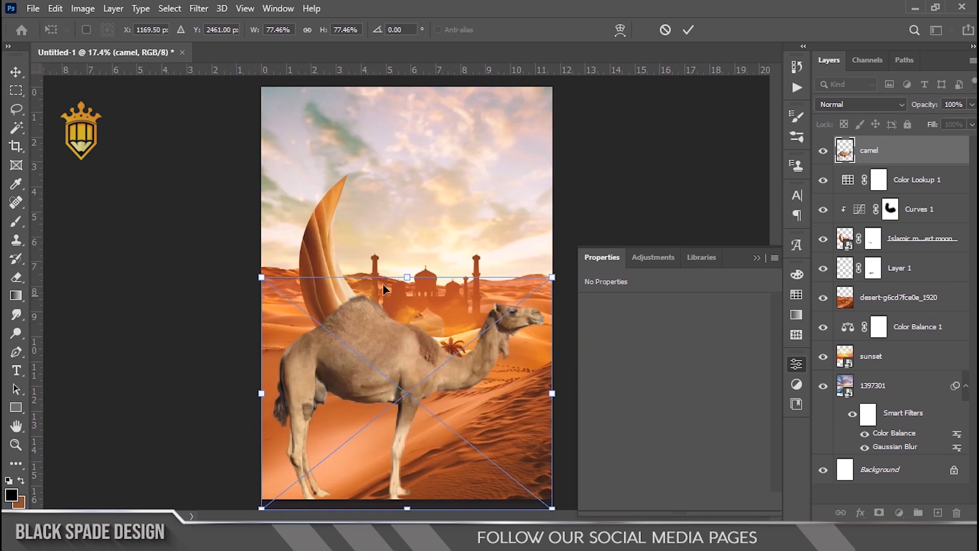
{"action": "left_click_drag", "start_coordinate": [548, 289], "coordinate": [441, 390]}
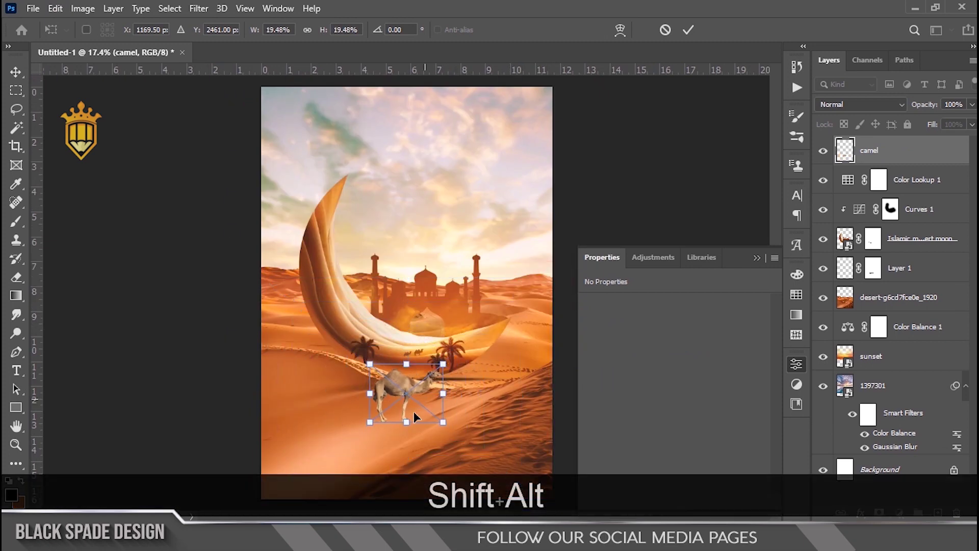
- Position the camel on the lower-left foreground dune, shrink it to about 1.86 in wide, and commit the placement
{"action": "scroll", "coordinate": [413, 409], "scroll_direction": "up", "scroll_amount": 2}
{"action": "scroll", "coordinate": [400, 397], "scroll_direction": "up", "scroll_amount": 5}
{"action": "left_click_drag", "start_coordinate": [400, 396], "coordinate": [297, 245]}
{"action": "left_click_drag", "start_coordinate": [406, 166], "coordinate": [378, 184]}
{"action": "key", "text": "Return"}
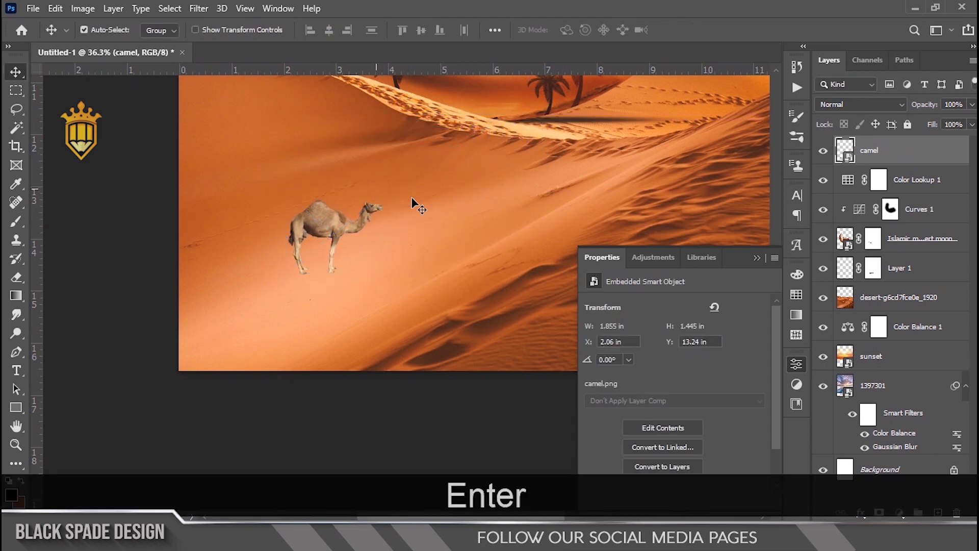
- Rotate the camel to -13.32° with Free Transform so it follows the dune's slope
{"action": "scroll", "coordinate": [415, 209], "scroll_direction": "up", "scroll_amount": 4}
{"action": "key", "text": "ctrl+t"}
{"action": "left_click_drag", "start_coordinate": [467, 253], "coordinate": [462, 220]}
{"action": "key", "text": "Return"}
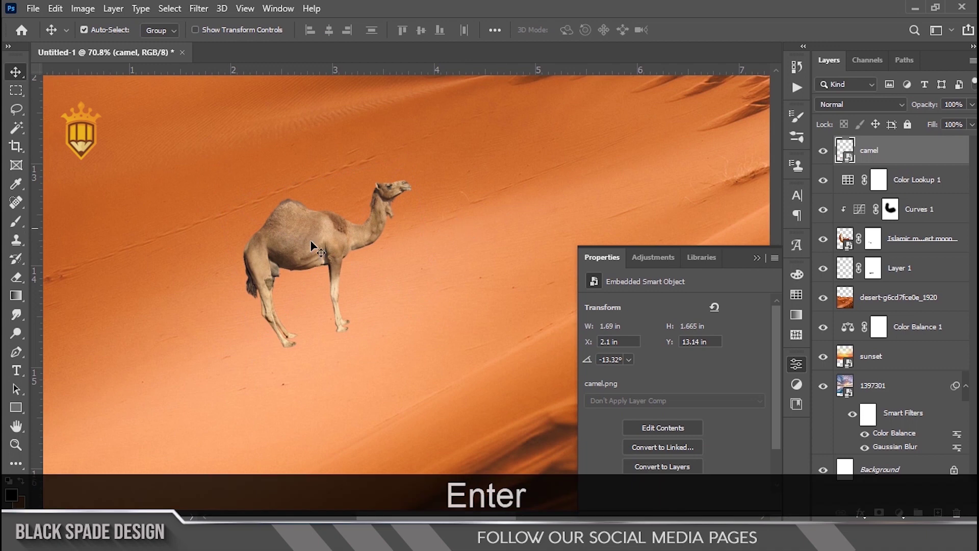
- Darken the camel with a Curves adjustment that moves the black point to input 79, output 0
{"action": "key", "text": "ctrl+m"}
{"action": "left_click_drag", "start_coordinate": [358, 52], "coordinate": [565, 90]}
{"action": "left_click_drag", "start_coordinate": [522, 357], "coordinate": [578, 362]}
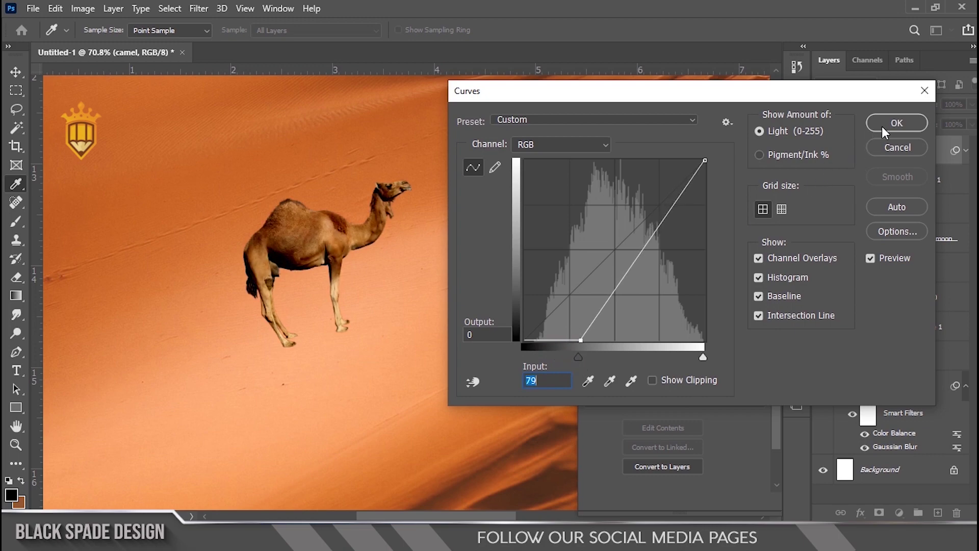
{"action": "left_click", "coordinate": [882, 126]}
- Warm the camel's midtones with Color Balance levels of +44, 0 and -19
{"action": "key", "text": "ctrl+b"}
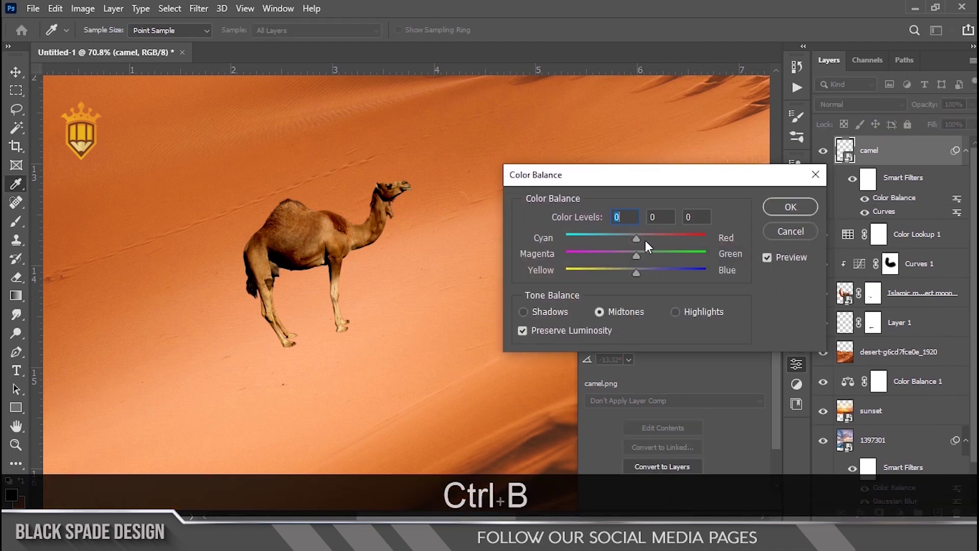
{"action": "left_click_drag", "start_coordinate": [637, 239], "coordinate": [668, 237]}
{"action": "left_click_drag", "start_coordinate": [629, 276], "coordinate": [623, 273]}
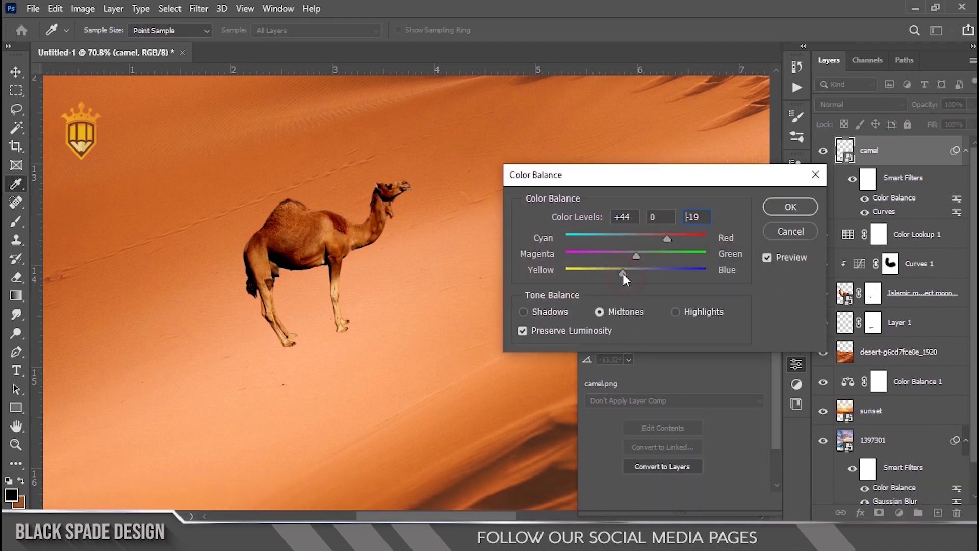
{"action": "left_click", "coordinate": [785, 209]}
{"action": "key", "text": "v"}
- Add a layer mask to the camel and soften the edges of its rear hooves with a 10 px soft black brush
{"action": "scroll", "coordinate": [465, 248], "scroll_direction": "down", "scroll_amount": 5}
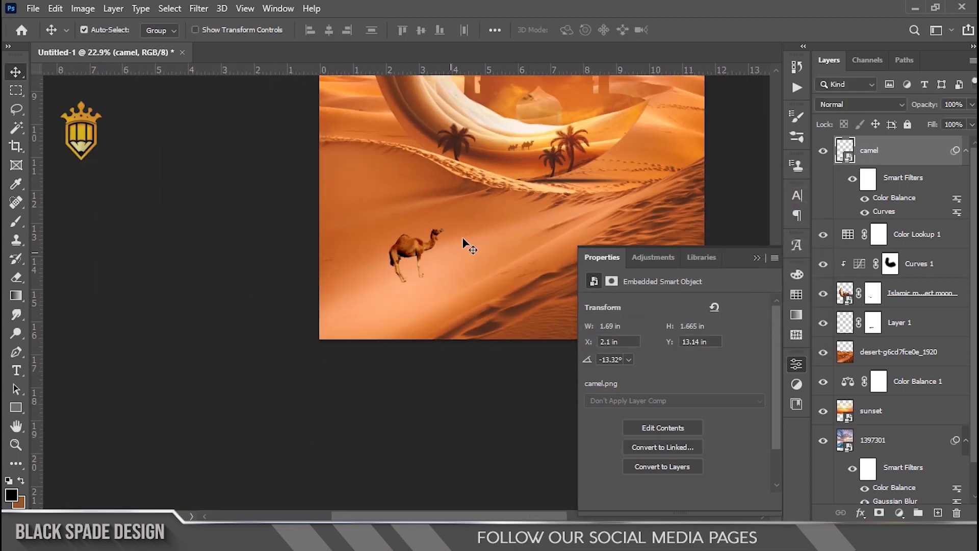
{"action": "scroll", "coordinate": [433, 269], "scroll_direction": "up", "scroll_amount": 3}
{"action": "scroll", "coordinate": [420, 266], "scroll_direction": "down", "scroll_amount": 6}
{"action": "scroll", "coordinate": [366, 369], "scroll_direction": "up", "scroll_amount": 5}
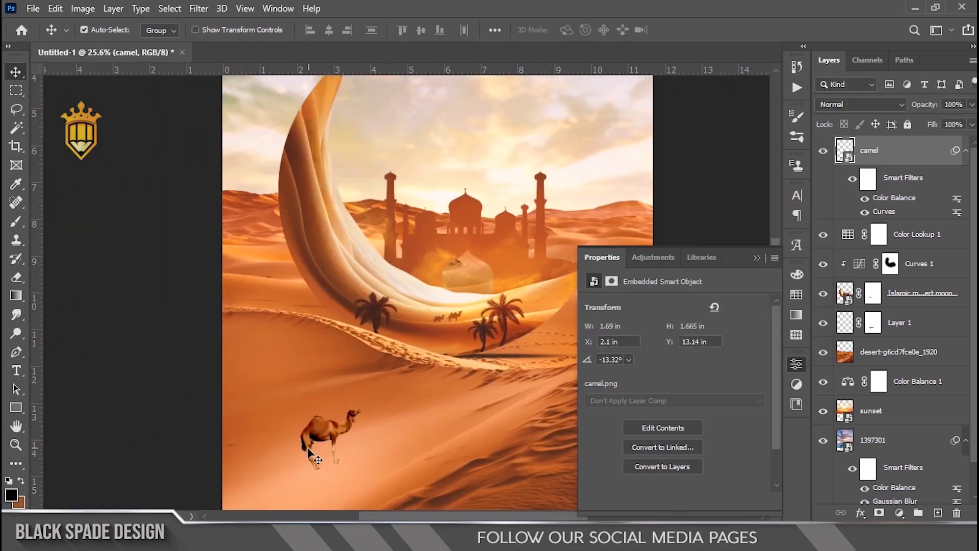
{"action": "scroll", "coordinate": [309, 451], "scroll_direction": "up", "scroll_amount": 5}
{"action": "key", "text": "space"}
{"action": "left_click_drag", "start_coordinate": [324, 436], "coordinate": [349, 295]}
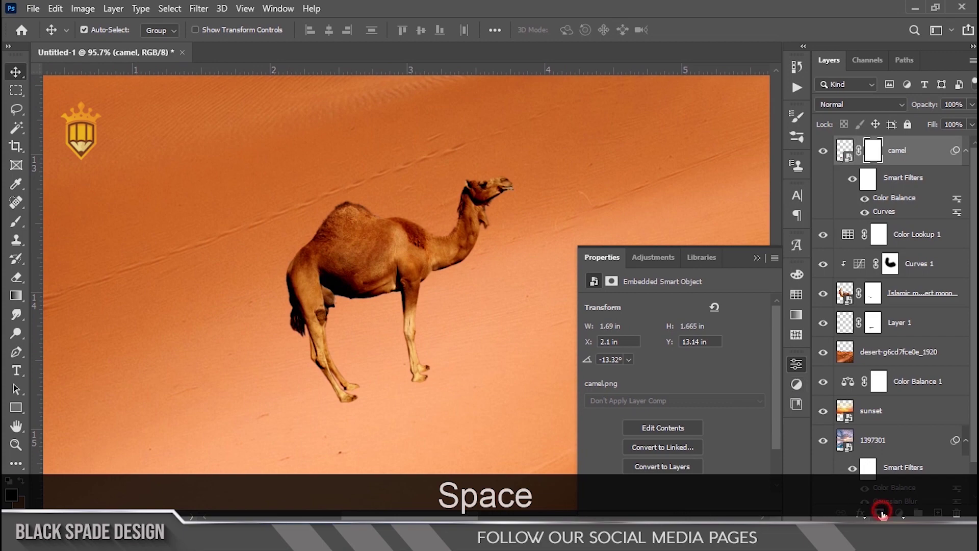
{"action": "left_click", "coordinate": [882, 512]}
{"action": "scroll", "coordinate": [393, 378], "scroll_direction": "up", "scroll_amount": 3}
{"action": "key", "text": "b"}
{"action": "key", "text": "bracketleft"}
{"action": "key", "text": "bracketleft"}
{"action": "key", "text": "bracketleft"}
{"action": "key", "text": "bracketleft"}
{"action": "key", "text": "bracketleft"}
{"action": "key", "text": "bracketleft"}
{"action": "key", "text": "bracketleft"}
{"action": "key", "text": "bracketleft"}
{"action": "key", "text": "bracketleft"}
{"action": "key", "text": "bracketleft"}
{"action": "key", "text": "bracketleft"}
{"action": "key", "text": "bracketleft"}
{"action": "key", "text": "bracketleft"}
{"action": "key", "text": "bracketleft"}
{"action": "key", "text": "bracketleft"}
{"action": "key", "text": "bracketleft"}
{"action": "scroll", "coordinate": [356, 418], "scroll_direction": "up", "scroll_amount": 5}
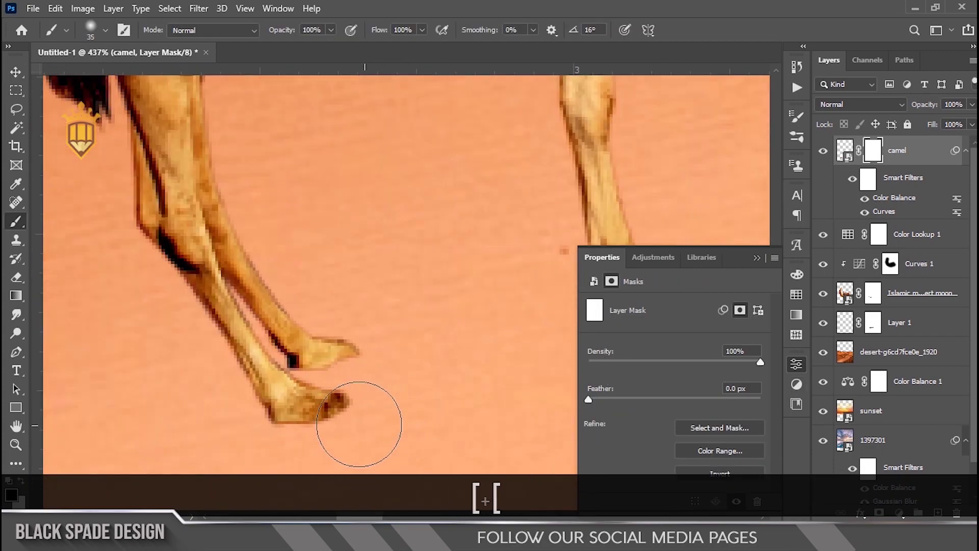
{"action": "key", "text": "bracketleft"}
{"action": "key", "text": "bracketleft"}
{"action": "key", "text": "bracketleft"}
{"action": "key", "text": "bracketleft"}
{"action": "key", "text": "bracketleft"}
{"action": "scroll", "coordinate": [351, 407], "scroll_direction": "up", "scroll_amount": 2}
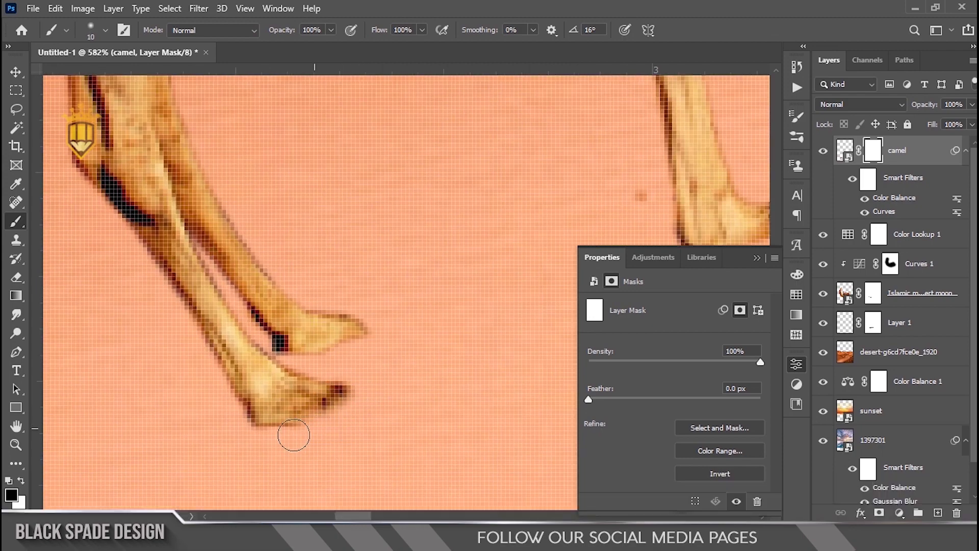
{"action": "scroll", "coordinate": [390, 355], "scroll_direction": "down", "scroll_amount": 3}
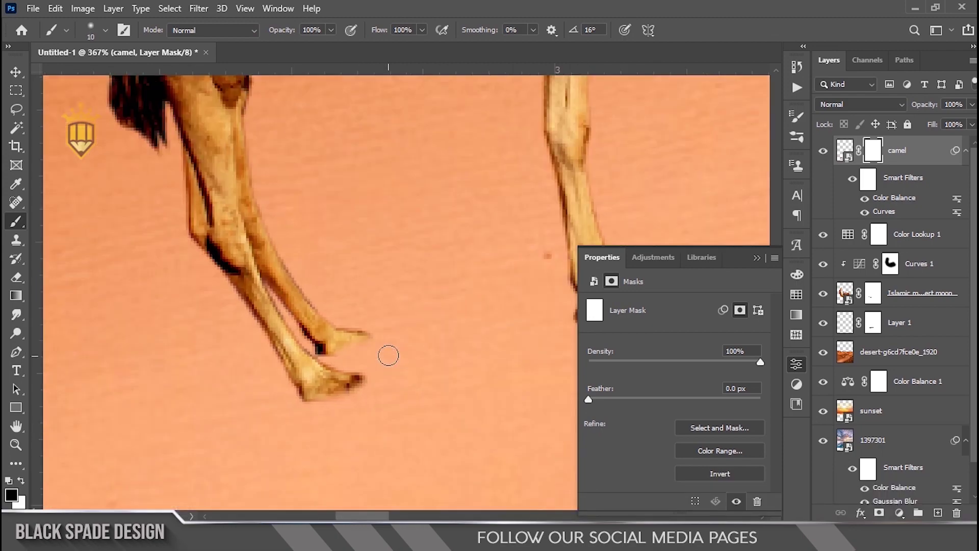
- Paint black on the camel's mask with the 10 px brush along the lower edges of the front hooves
{"action": "scroll", "coordinate": [419, 335], "scroll_direction": "up", "scroll_amount": 2}
{"action": "key", "text": "space"}
{"action": "key", "text": "v"}
{"action": "left_click_drag", "start_coordinate": [420, 335], "coordinate": [124, 269]}
{"action": "scroll", "coordinate": [350, 278], "scroll_direction": "up", "scroll_amount": 2}
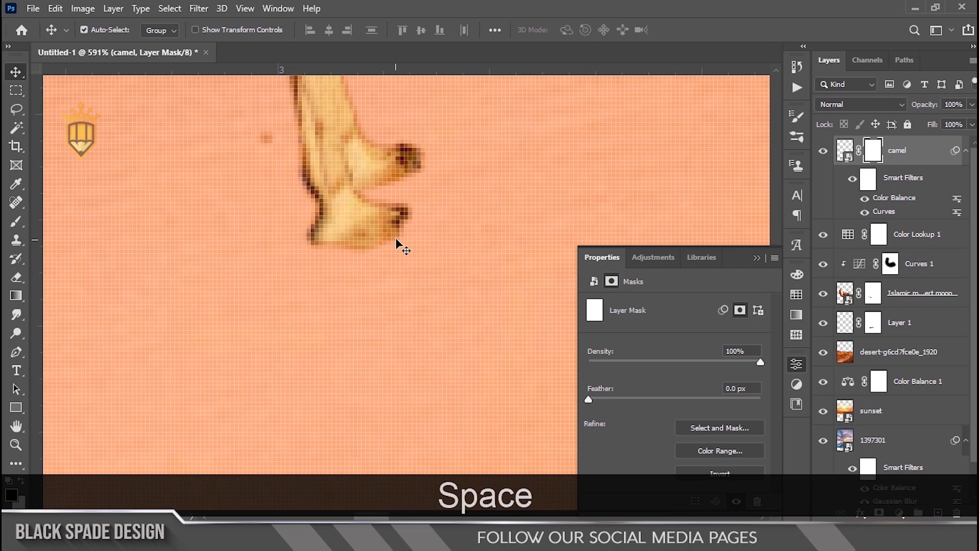
{"action": "key", "text": "b"}
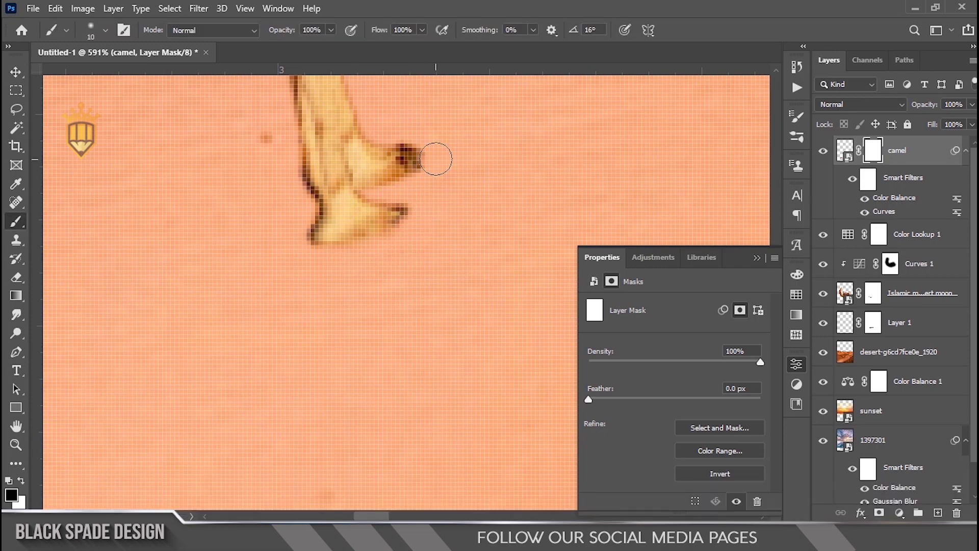
{"action": "scroll", "coordinate": [463, 138], "scroll_direction": "down", "scroll_amount": 8}
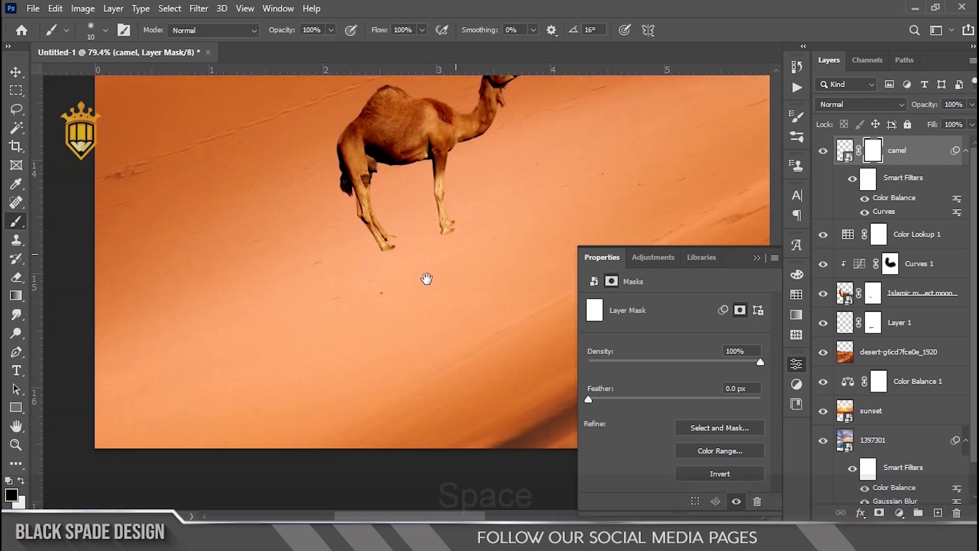
- Add a new empty layer between the Color Lookup 1 layer and the camel
{"action": "key", "text": "space"}
{"action": "left_click", "coordinate": [901, 243]}
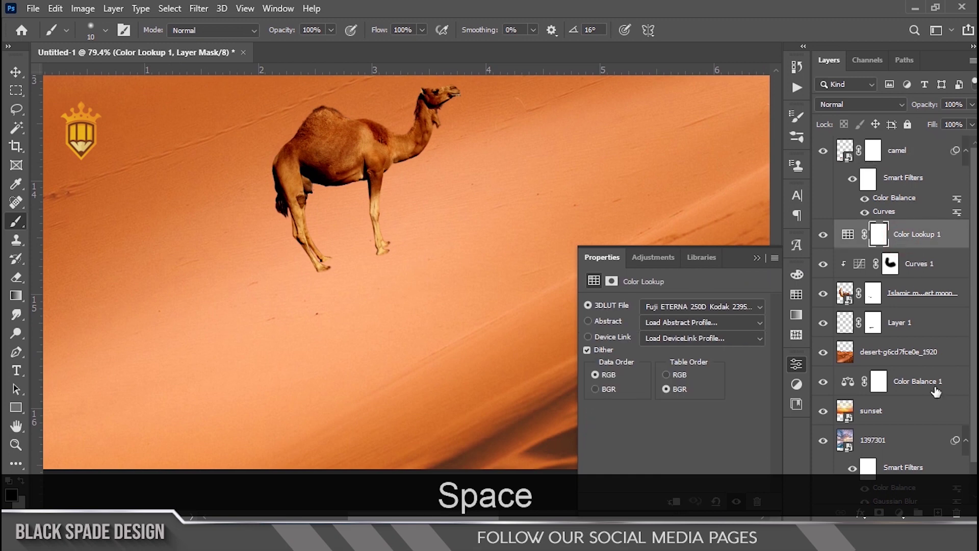
{"action": "left_click", "coordinate": [937, 512]}
- Stamp a black shadow under the camel with a 400 px soft elliptical brush at 21° and shift it about 0.245 in left, 0.140 in down
{"action": "key", "text": "b"}
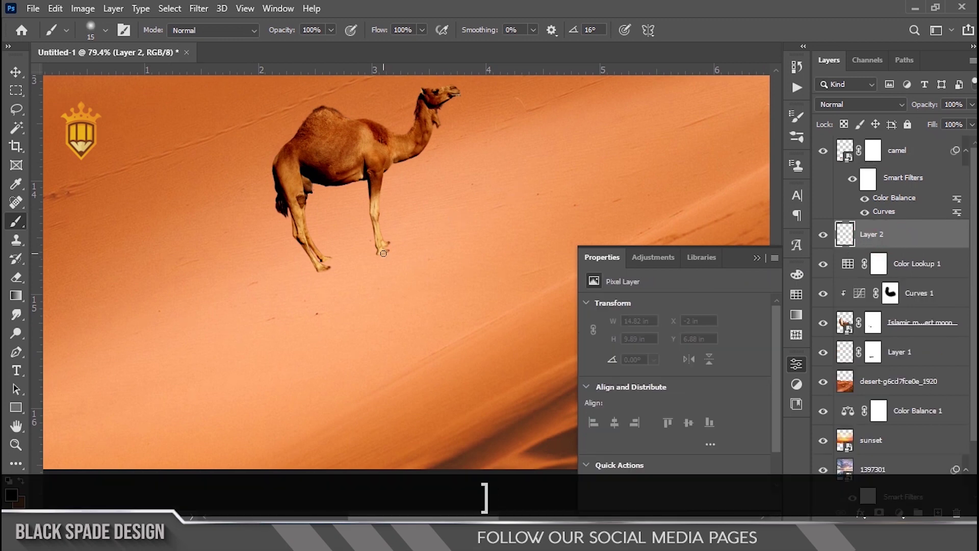
{"action": "key", "text": "bracketright"}
{"action": "key", "text": "bracketright"}
{"action": "key", "text": "bracketright"}
{"action": "key", "text": "bracketright"}
{"action": "key", "text": "bracketright"}
{"action": "key", "text": "bracketright"}
{"action": "key", "text": "bracketright"}
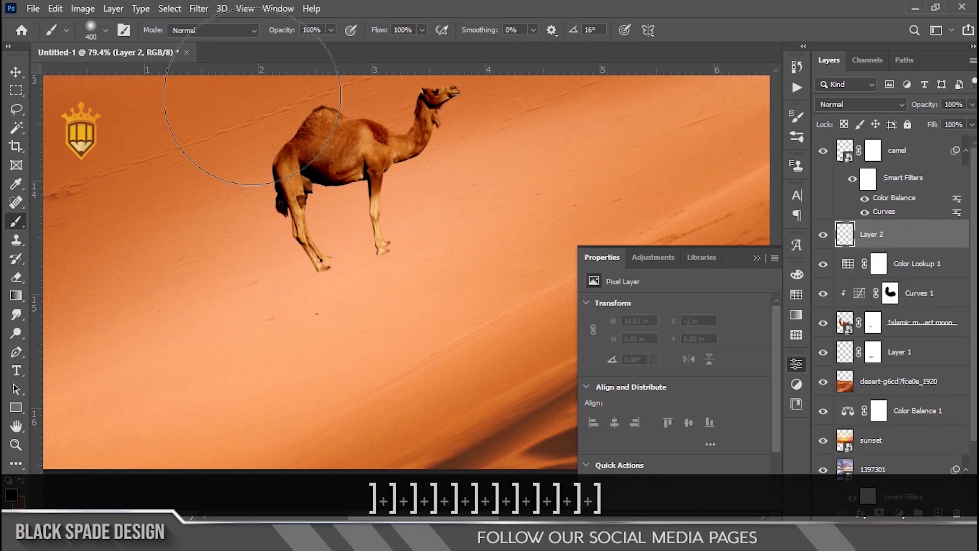
{"action": "left_click", "coordinate": [106, 31]}
{"action": "left_click_drag", "start_coordinate": [45, 73], "coordinate": [47, 78]}
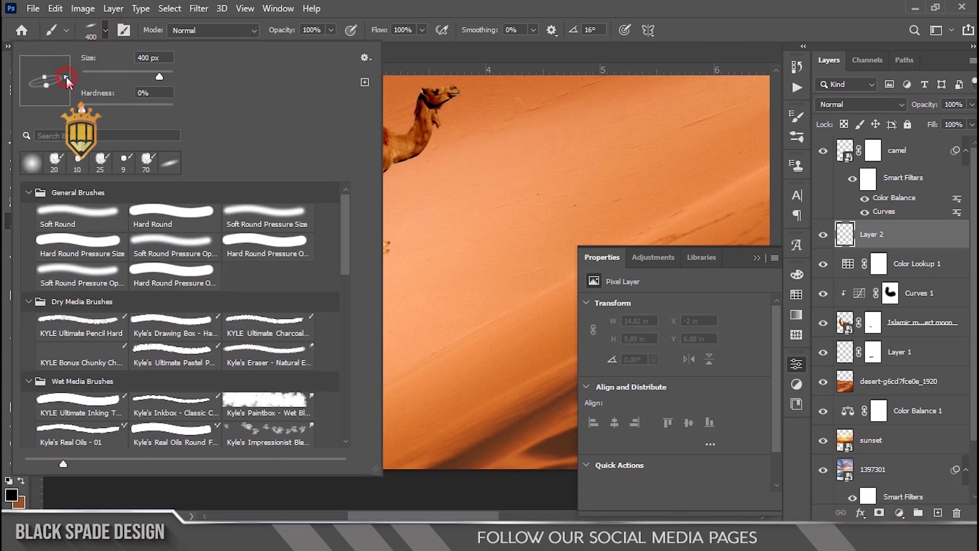
{"action": "left_click", "coordinate": [401, 224]}
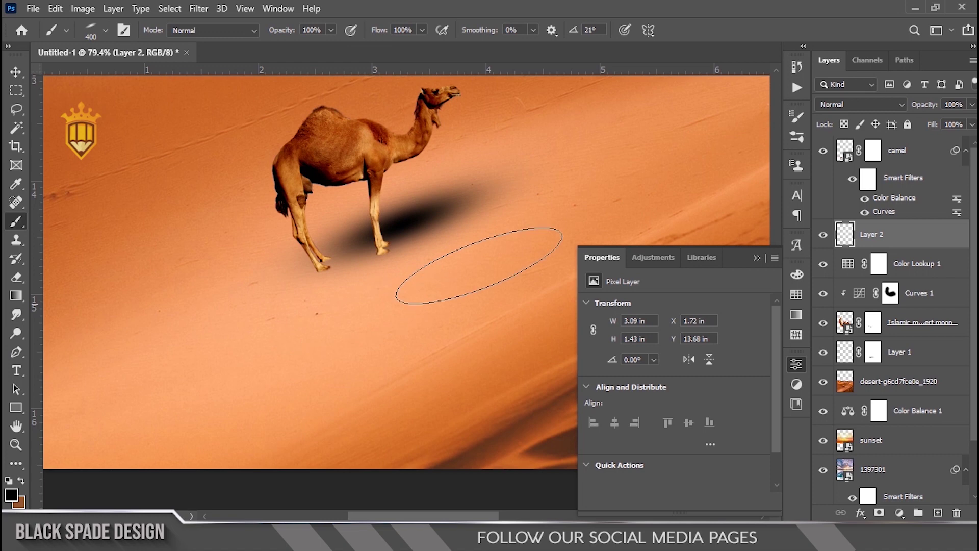
{"action": "key", "text": "v"}
{"action": "key", "text": "ctrl+t"}
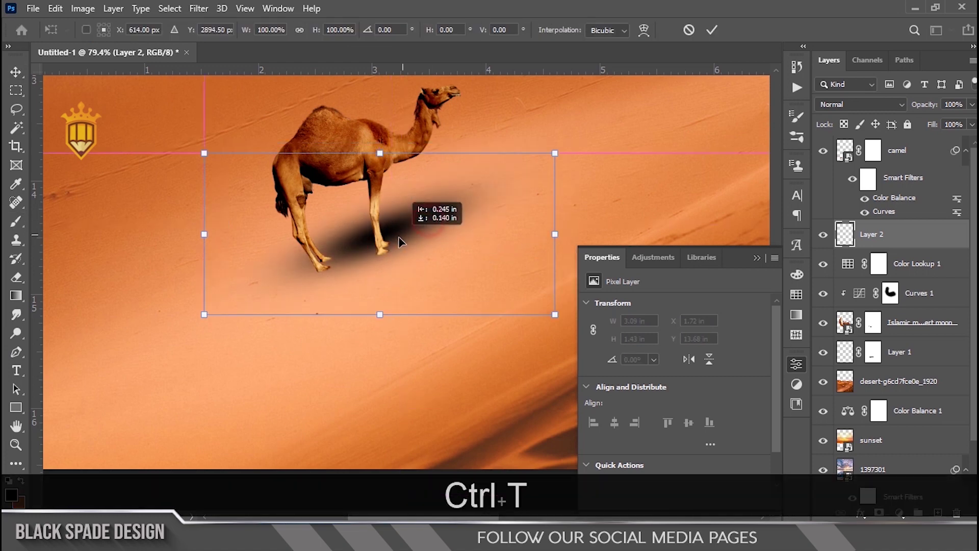
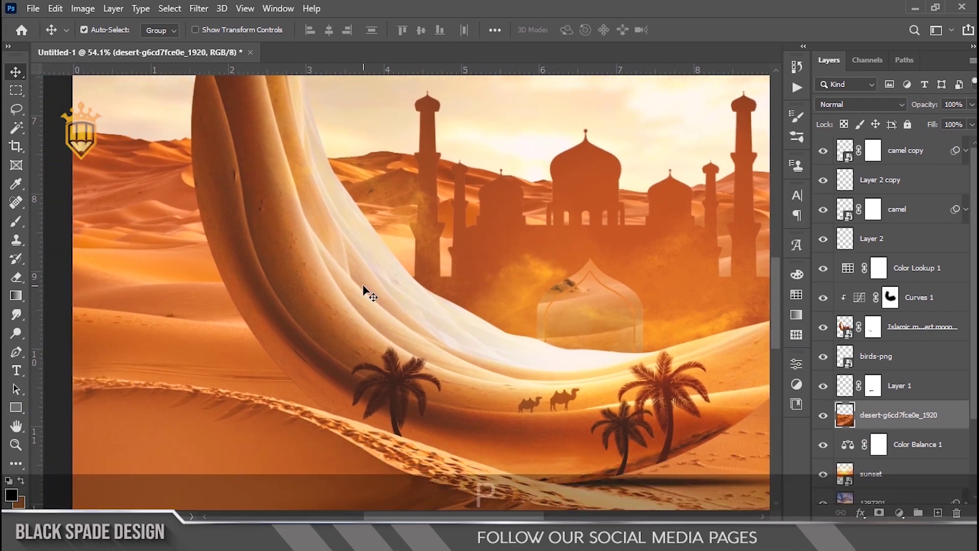
- Add a layer mask to the desert layer and start a pen path along the left dune ridge, running across the crescent
{"action": "key", "text": "p"}
{"action": "left_click", "coordinate": [879, 512]}
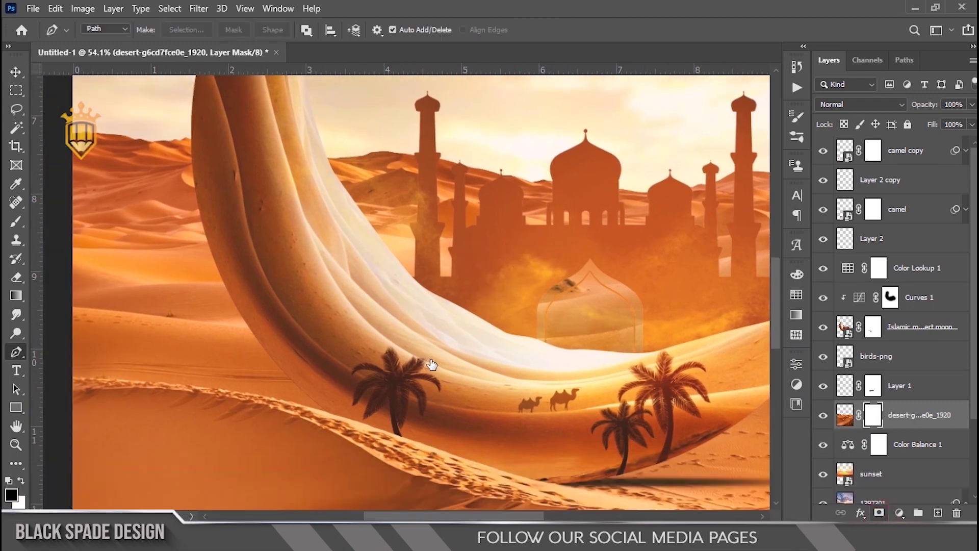
{"action": "scroll", "coordinate": [434, 352], "scroll_direction": "down", "scroll_amount": 3}
{"action": "left_click_drag", "start_coordinate": [489, 338], "coordinate": [412, 297]}
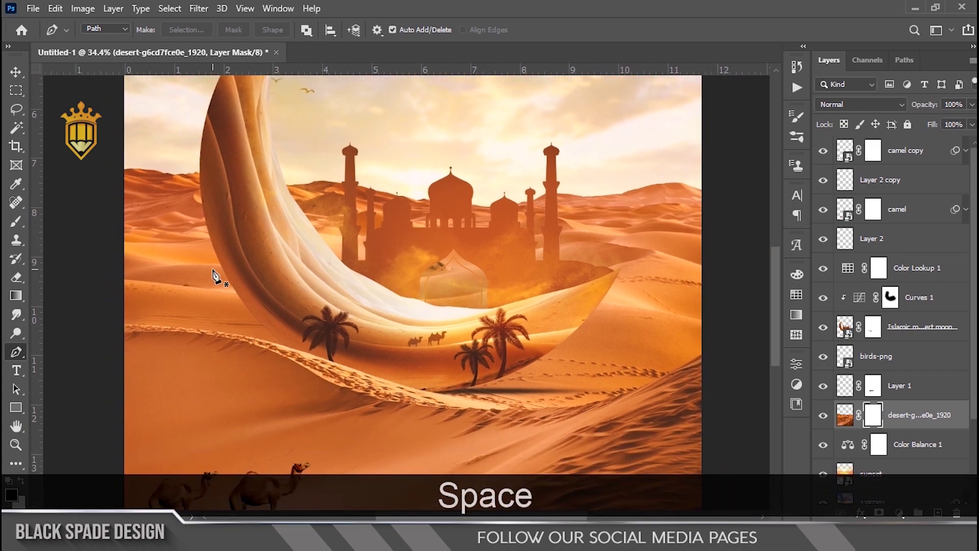
{"action": "scroll", "coordinate": [179, 293], "scroll_direction": "up", "scroll_amount": 5}
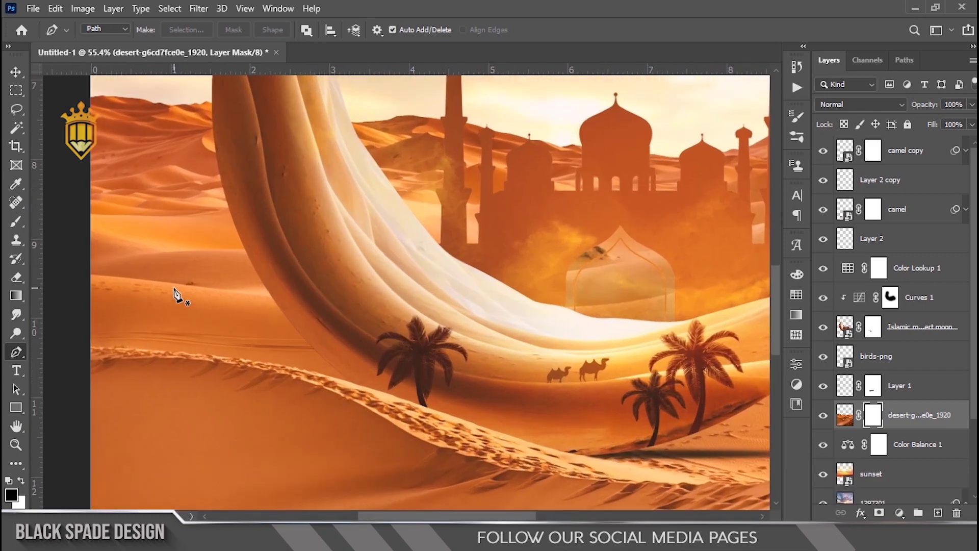
{"action": "scroll", "coordinate": [110, 295], "scroll_direction": "up", "scroll_amount": 3}
{"action": "scroll", "coordinate": [101, 276], "scroll_direction": "up", "scroll_amount": 1}
{"action": "left_click", "coordinate": [73, 254]}
{"action": "left_click_drag", "start_coordinate": [393, 233], "coordinate": [197, 235]}
{"action": "key", "text": "space"}
{"action": "scroll", "coordinate": [354, 253], "scroll_direction": "down", "scroll_amount": 1}
{"action": "left_click_drag", "start_coordinate": [376, 254], "coordinate": [231, 257]}
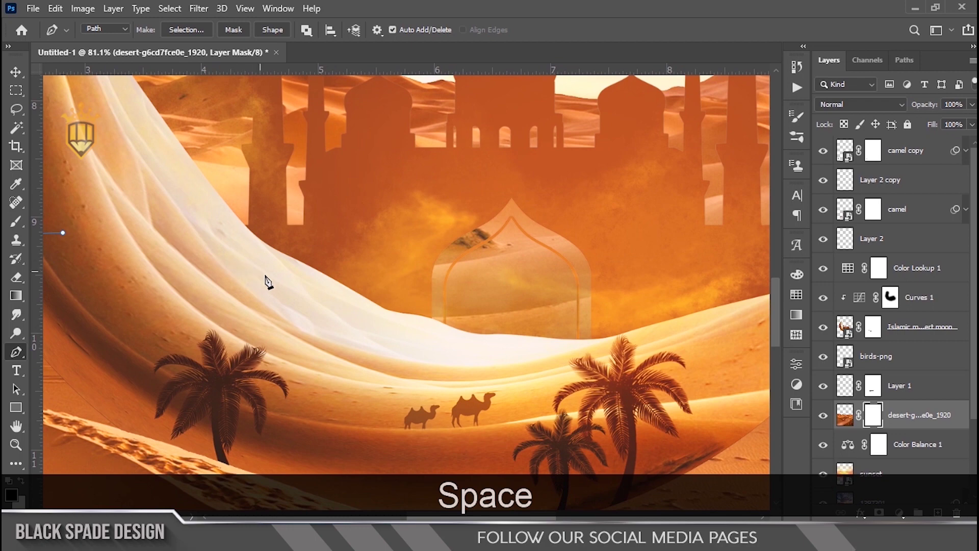
{"action": "left_click_drag", "start_coordinate": [391, 316], "coordinate": [415, 330]}
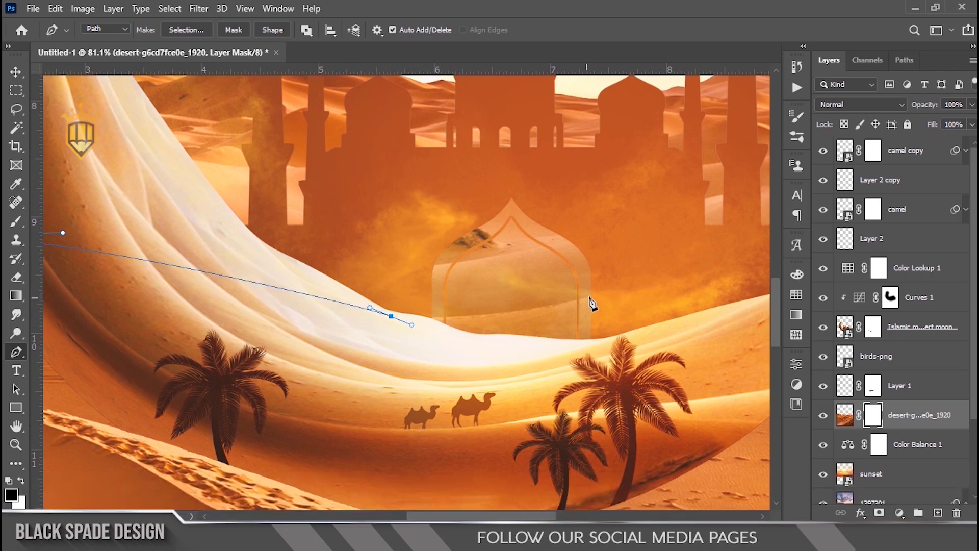
- Extend the pen path past the mosque's base and up the right-hand dune's crest
{"action": "left_click_drag", "start_coordinate": [647, 273], "coordinate": [303, 268]}
{"action": "key", "text": "space"}
{"action": "scroll", "coordinate": [313, 258], "scroll_direction": "down", "scroll_amount": 2}
{"action": "key", "text": "space"}
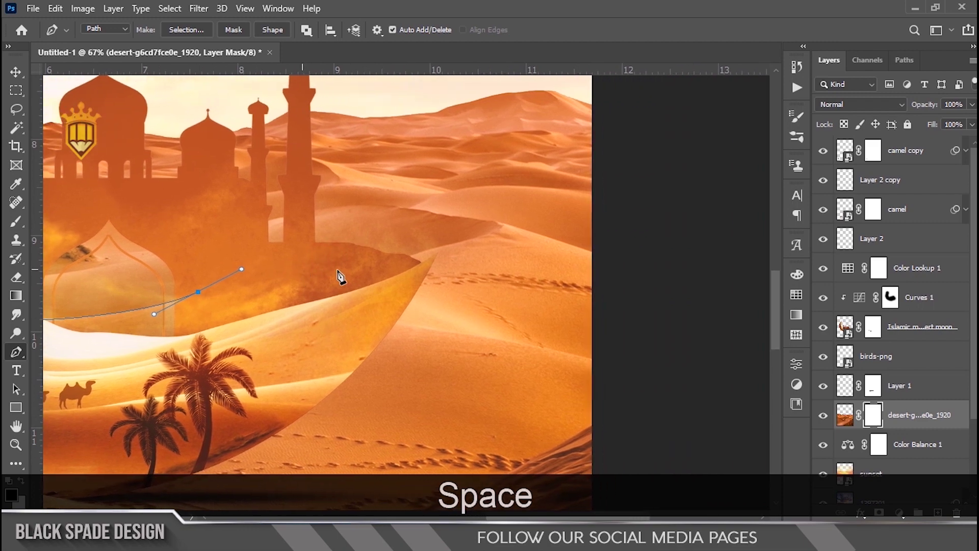
{"action": "scroll", "coordinate": [428, 259], "scroll_direction": "up", "scroll_amount": 2}
{"action": "key", "text": "space"}
{"action": "left_click_drag", "start_coordinate": [419, 262], "coordinate": [312, 299]}
{"action": "scroll", "coordinate": [308, 286], "scroll_direction": "up", "scroll_amount": 3}
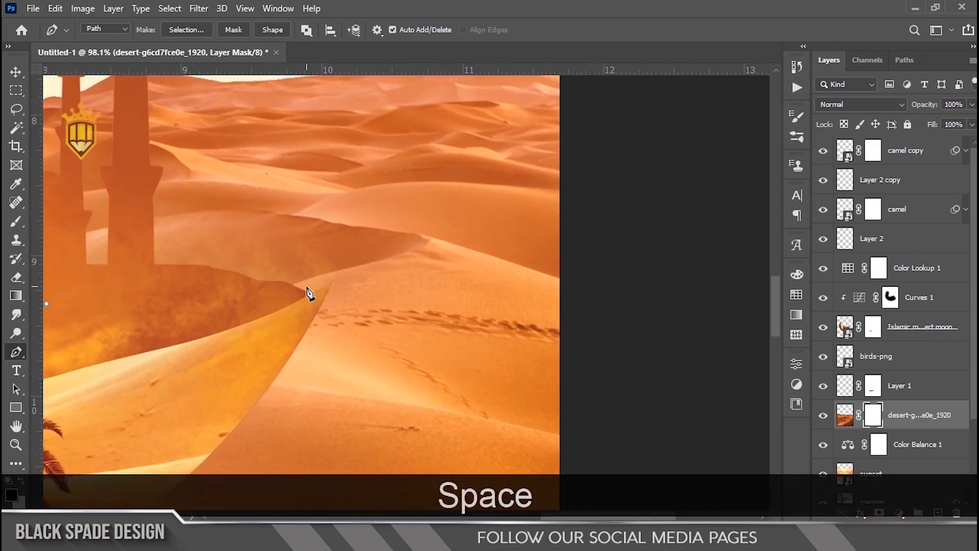
{"action": "scroll", "coordinate": [413, 260], "scroll_direction": "up", "scroll_amount": 3}
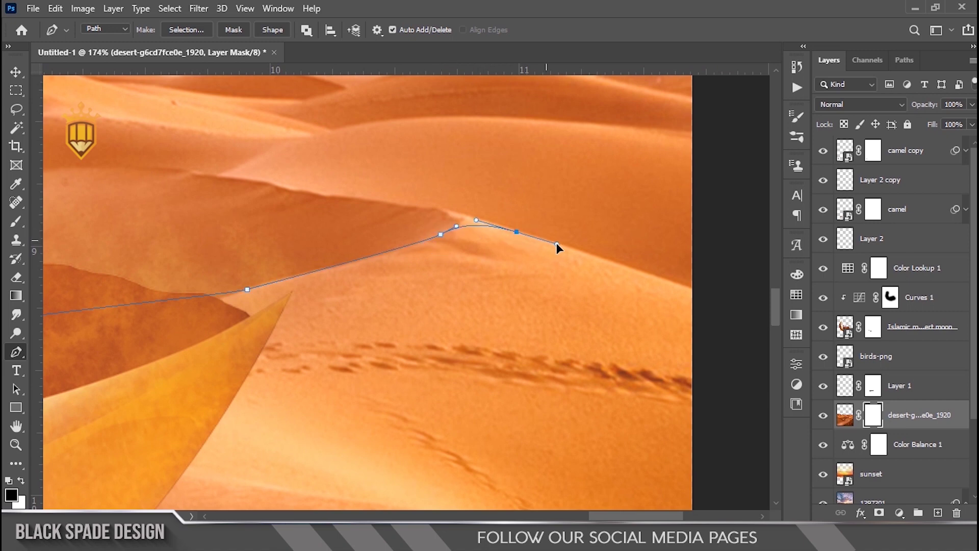
- Replace the last curved anchor with a corner point at the dune's peak and extend the path beyond the right canvas edge
{"action": "key", "text": "ctrl+z"}
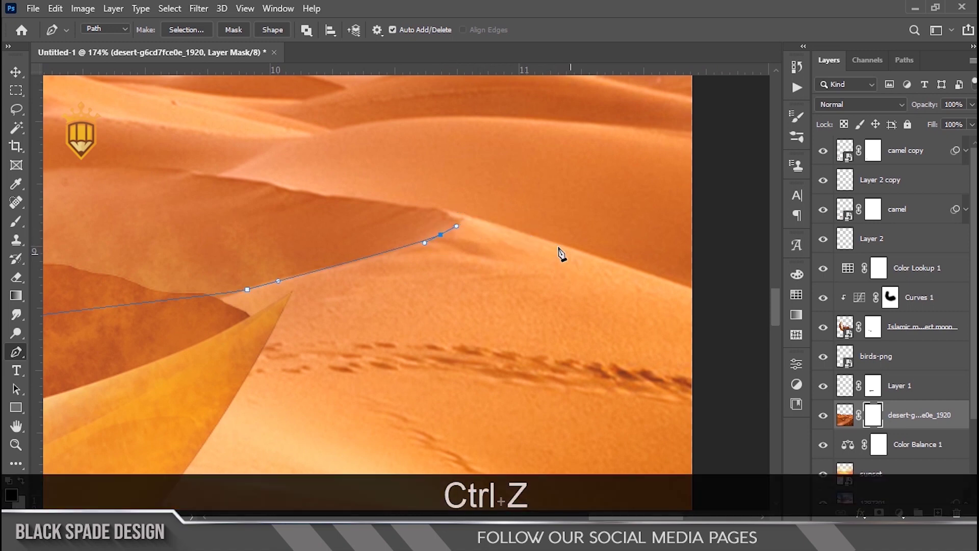
{"action": "left_click", "coordinate": [471, 217]}
{"action": "left_click_drag", "start_coordinate": [734, 315], "coordinate": [749, 335]}
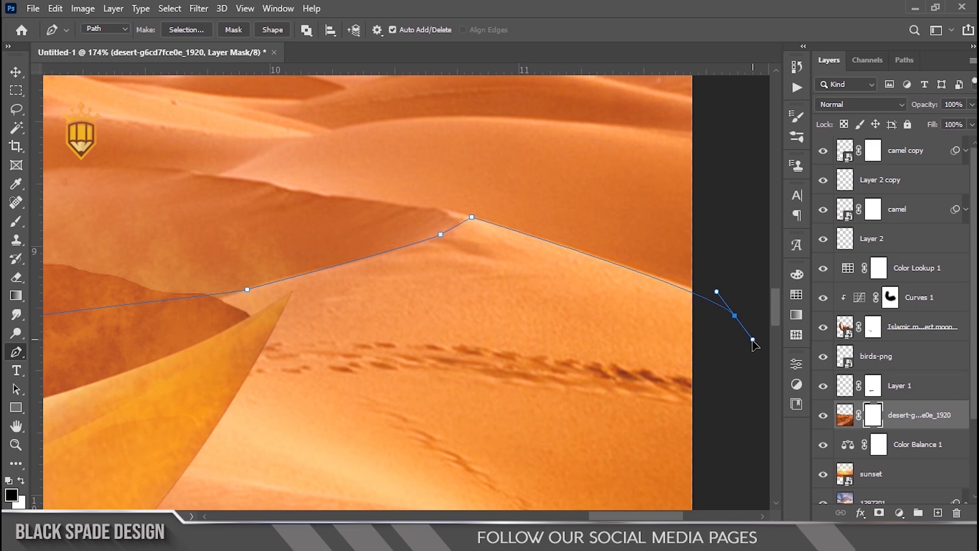
- Carry the pen path up across the sky above the distant dunes and back down outside the left canvas edge
{"action": "scroll", "coordinate": [750, 338], "scroll_direction": "down", "scroll_amount": 8}
{"action": "key", "text": "space"}
{"action": "left_click_drag", "start_coordinate": [716, 237], "coordinate": [715, 235]}
{"action": "left_click_drag", "start_coordinate": [555, 177], "coordinate": [520, 169]}
{"action": "left_click_drag", "start_coordinate": [351, 155], "coordinate": [270, 154]}
{"action": "left_click_drag", "start_coordinate": [129, 159], "coordinate": [124, 165]}
{"action": "left_click_drag", "start_coordinate": [114, 218], "coordinate": [127, 277]}
{"action": "left_click", "coordinate": [147, 354]}
- Turn the path into a selection with 0 px feather and hide the distant dunes inside it on the desert layer's mask
{"action": "right_click", "coordinate": [193, 320]}
{"action": "left_click", "coordinate": [258, 69]}
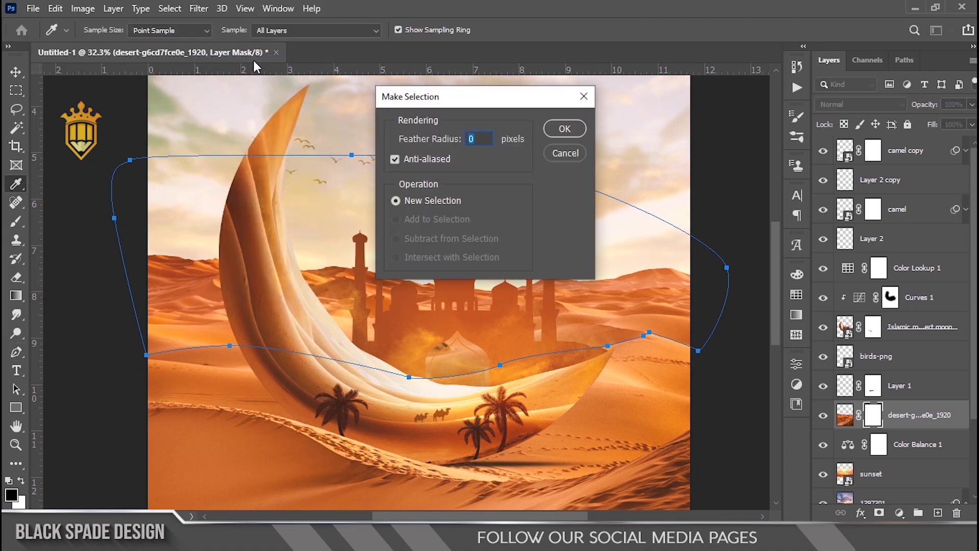
{"action": "key", "text": "Return"}
{"action": "key", "text": "Delete"}
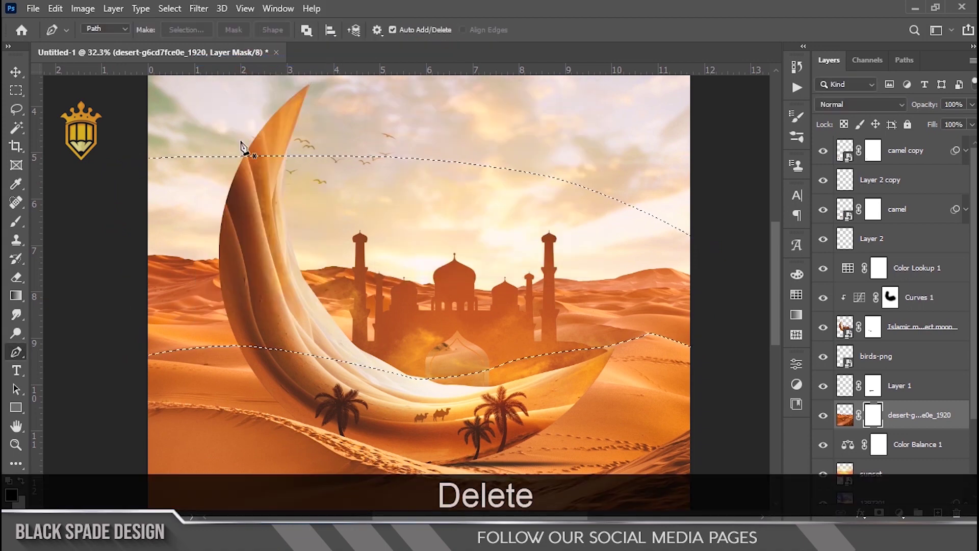
{"action": "scroll", "coordinate": [366, 336], "scroll_direction": "down", "scroll_amount": 2}
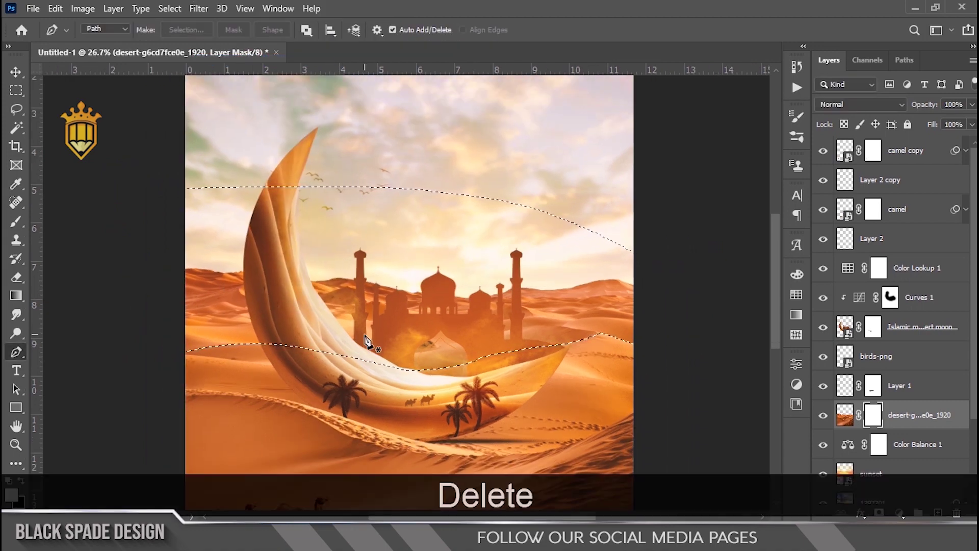
{"action": "key", "text": "Delete"}
{"action": "key", "text": "ctrl+d"}
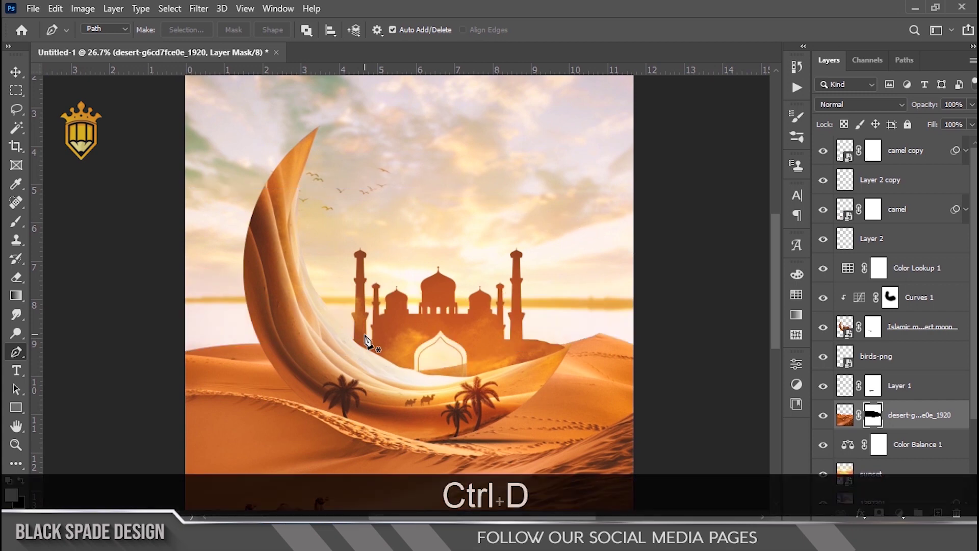
- Select the sunset and 1397301 sky layers together, move them down behind the dunes and scale them to 109.45%
{"action": "scroll", "coordinate": [366, 336], "scroll_direction": "down", "scroll_amount": 2}
{"action": "scroll", "coordinate": [415, 393], "scroll_direction": "up", "scroll_amount": 5}
{"action": "left_click_drag", "start_coordinate": [415, 393], "coordinate": [411, 334]}
{"action": "key", "text": "v"}
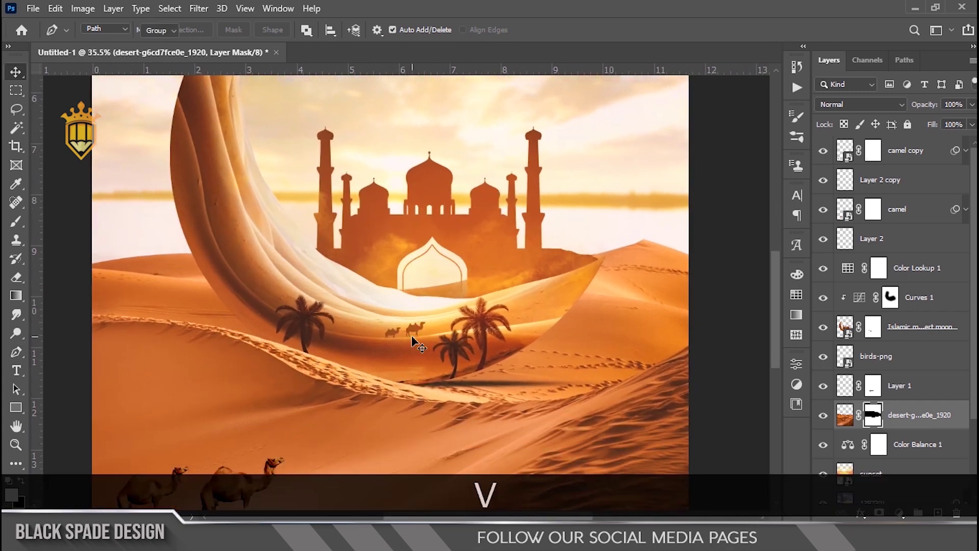
{"action": "scroll", "coordinate": [876, 375], "scroll_direction": "down", "scroll_amount": 2}
{"action": "scroll", "coordinate": [877, 376], "scroll_direction": "down", "scroll_amount": 1}
{"action": "left_click", "coordinate": [872, 375]}
{"action": "scroll", "coordinate": [421, 339], "scroll_direction": "down", "scroll_amount": 5}
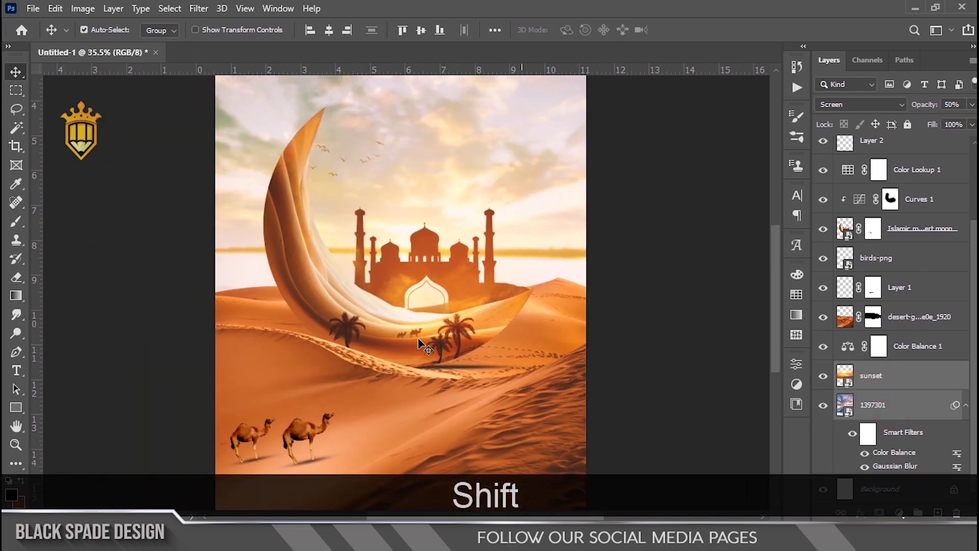
{"action": "scroll", "coordinate": [440, 313], "scroll_direction": "down", "scroll_amount": 1}
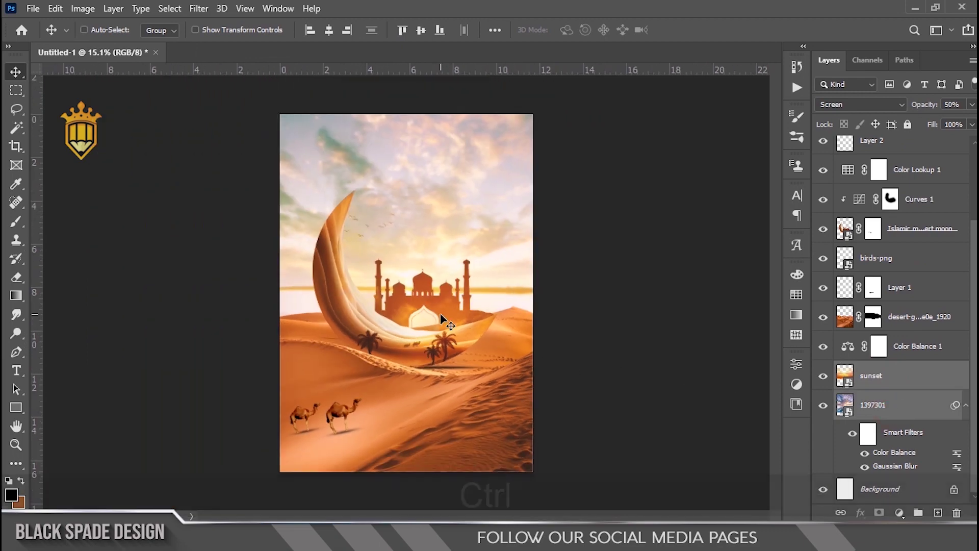
{"action": "key", "text": "ctrl+t"}
{"action": "left_click_drag", "start_coordinate": [415, 240], "coordinate": [415, 259]}
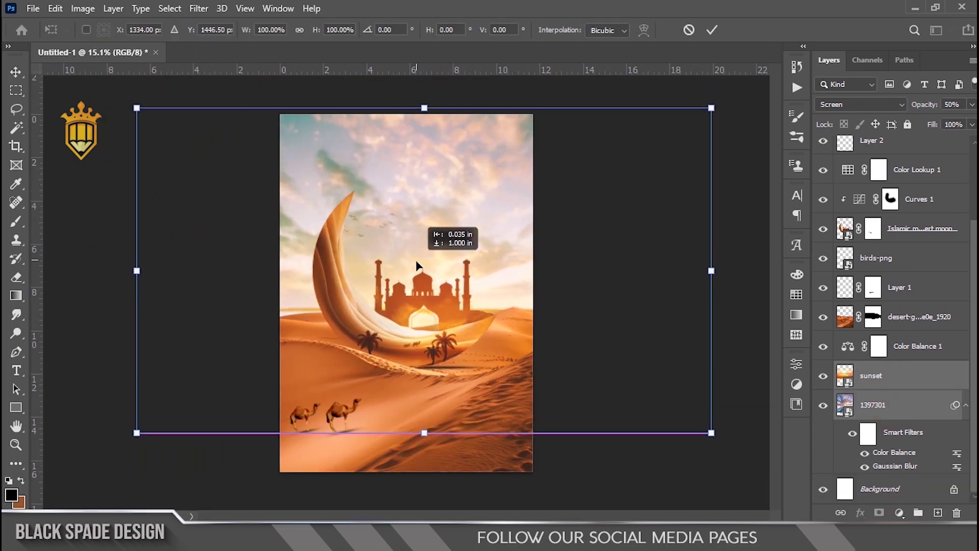
{"action": "left_click_drag", "start_coordinate": [711, 99], "coordinate": [746, 96]}
{"action": "left_click_drag", "start_coordinate": [448, 201], "coordinate": [447, 215]}
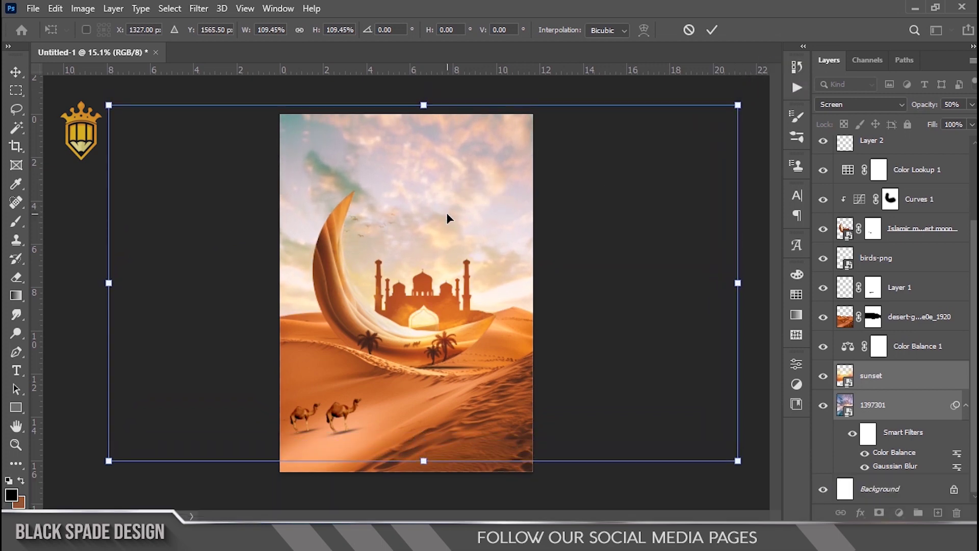
{"action": "key", "text": "Return"}
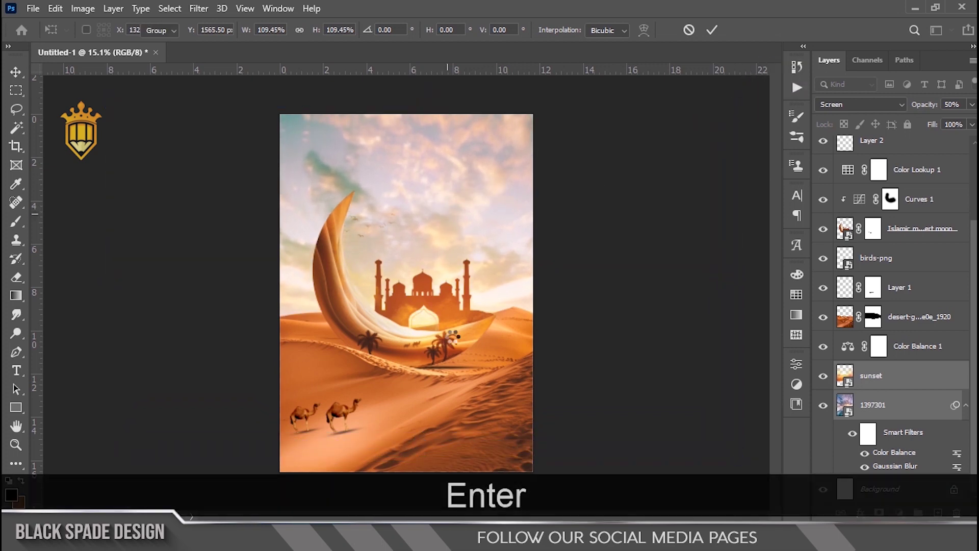
{"action": "key", "text": "ctrl+0"}
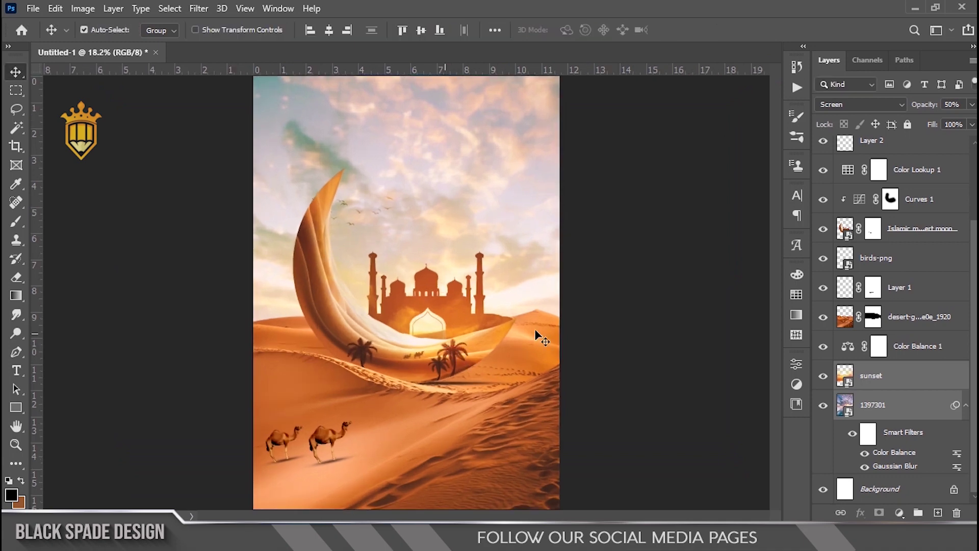
- Move only the sunset layer up so that its lower edge sits behind the dunes and the moon's lower curve
{"action": "left_click", "coordinate": [862, 387]}
{"action": "key", "text": "ctrl+t"}
{"action": "left_click_drag", "start_coordinate": [453, 303], "coordinate": [448, 262]}
{"action": "key", "text": "ctrl+0"}
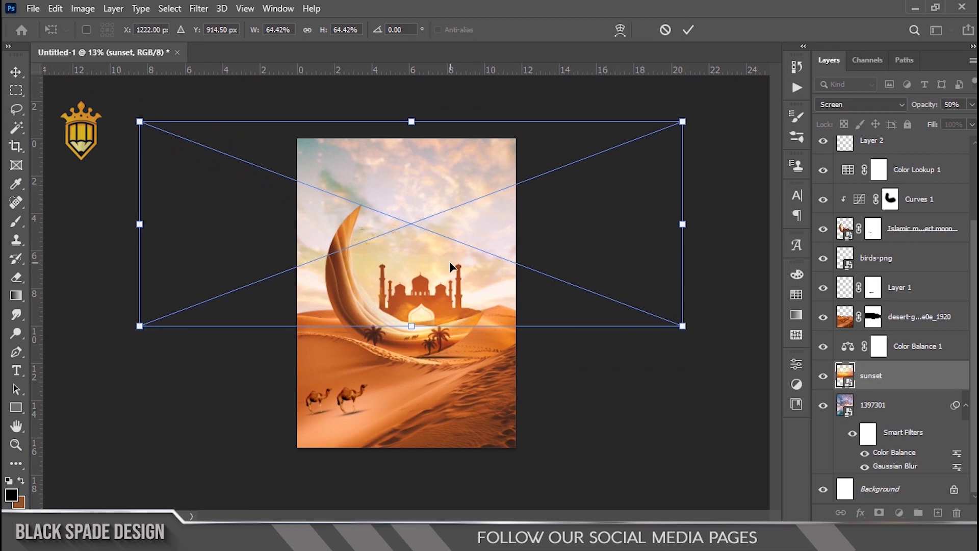
{"action": "key", "text": "Return"}
{"action": "scroll", "coordinate": [428, 306], "scroll_direction": "up", "scroll_amount": 6}
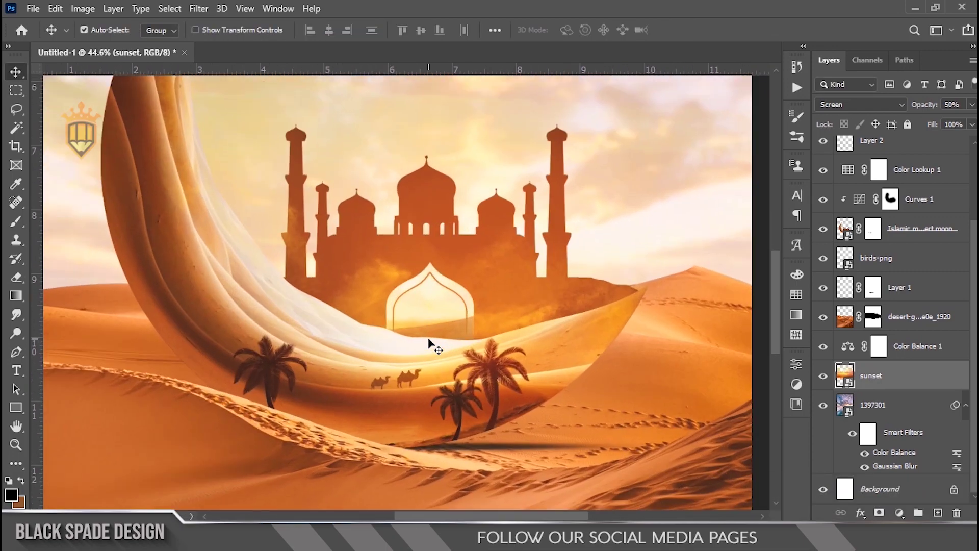
{"action": "scroll", "coordinate": [429, 339], "scroll_direction": "up", "scroll_amount": 3}
{"action": "key", "text": "space"}
{"action": "left_click_drag", "start_coordinate": [427, 341], "coordinate": [415, 290]}
{"action": "scroll", "coordinate": [415, 290], "scroll_direction": "down", "scroll_amount": 5}
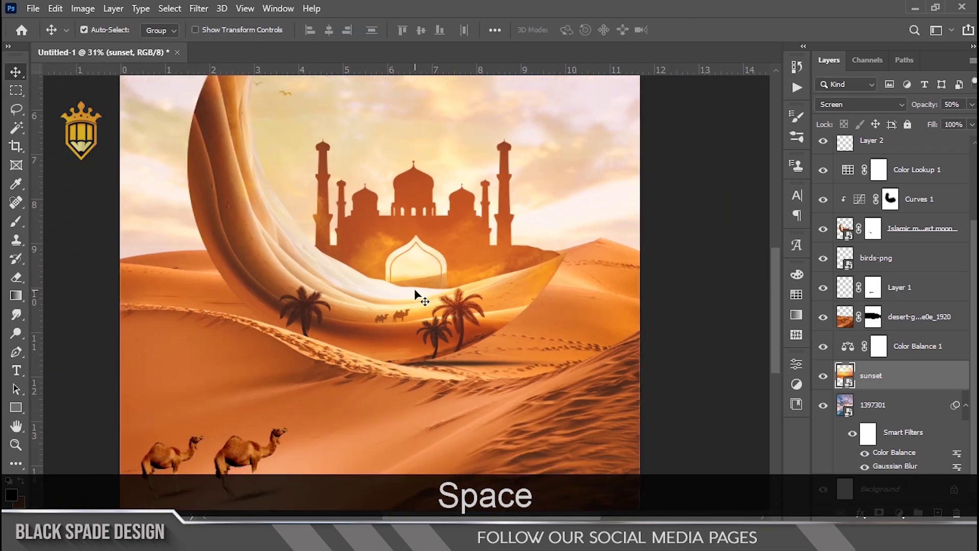
{"action": "scroll", "coordinate": [415, 289], "scroll_direction": "down", "scroll_amount": 4}
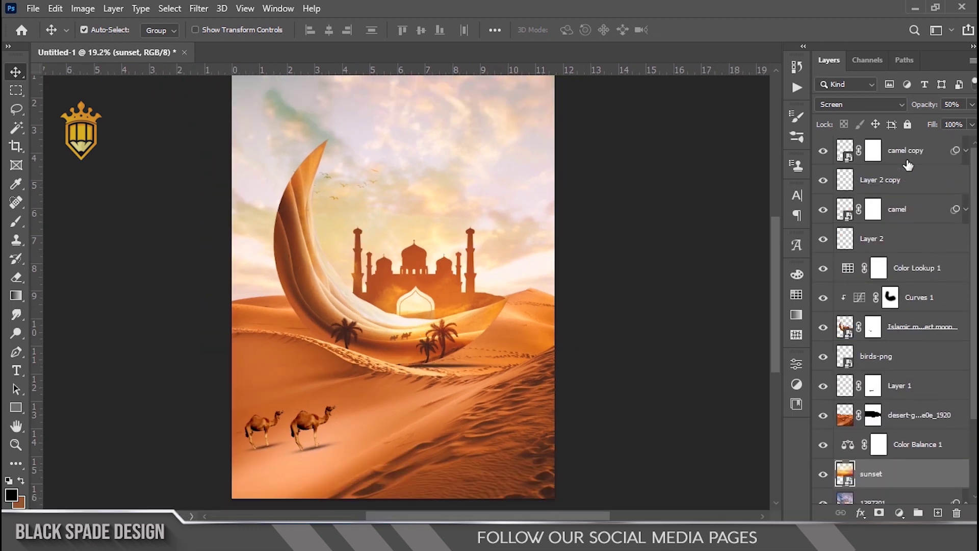
- Add the two-line title "Ramadhan" / "Kareem" in the sky above the mosque, on a text layer above the camel copy layer
{"action": "left_click", "coordinate": [905, 153]}
{"action": "scroll", "coordinate": [490, 192], "scroll_direction": "down", "scroll_amount": 2}
{"action": "scroll", "coordinate": [455, 198], "scroll_direction": "up", "scroll_amount": 3}
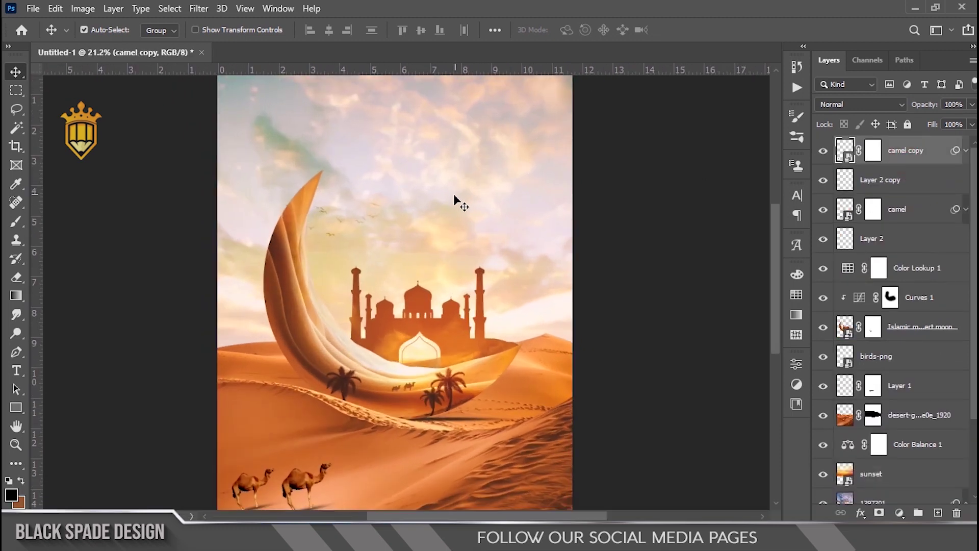
{"action": "scroll", "coordinate": [455, 199], "scroll_direction": "up", "scroll_amount": 3}
{"action": "key", "text": "space"}
{"action": "left_click_drag", "start_coordinate": [448, 238], "coordinate": [452, 255]}
{"action": "key", "text": "t"}
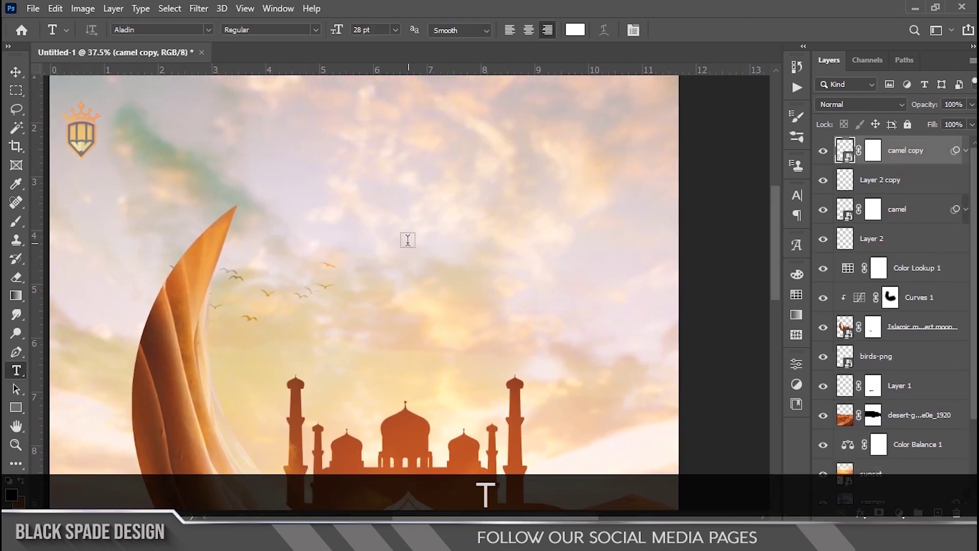
{"action": "left_click", "coordinate": [408, 240]}
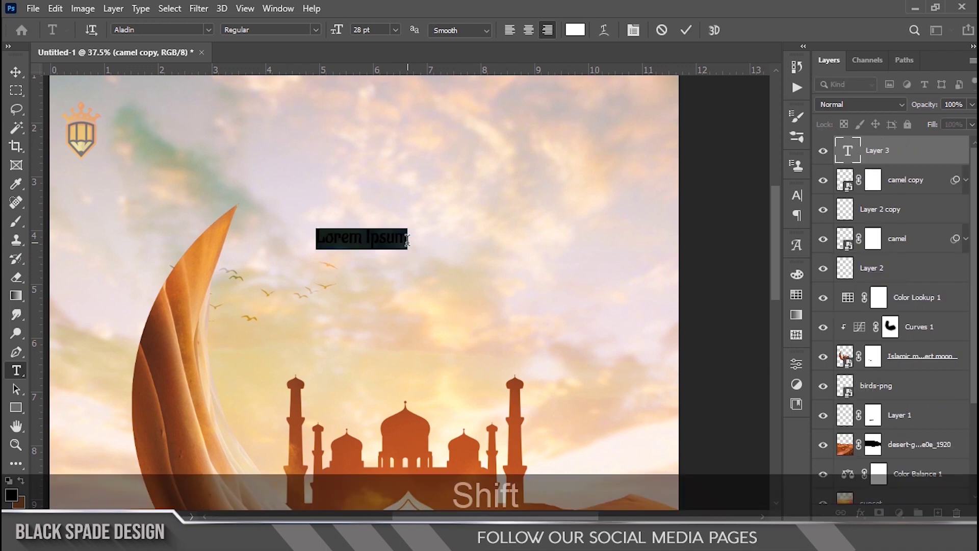
{"action": "type", "text": "R"}
{"action": "scroll", "coordinate": [408, 240], "scroll_direction": "up", "scroll_amount": 2}
{"action": "type", "text": "a"}
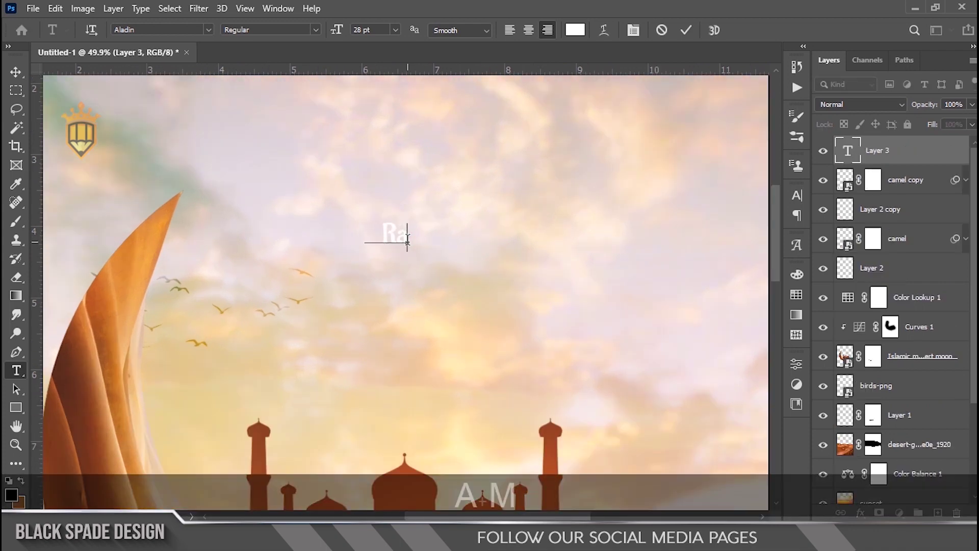
{"action": "type", "text": "madhan"}
{"action": "key", "text": "Return"}
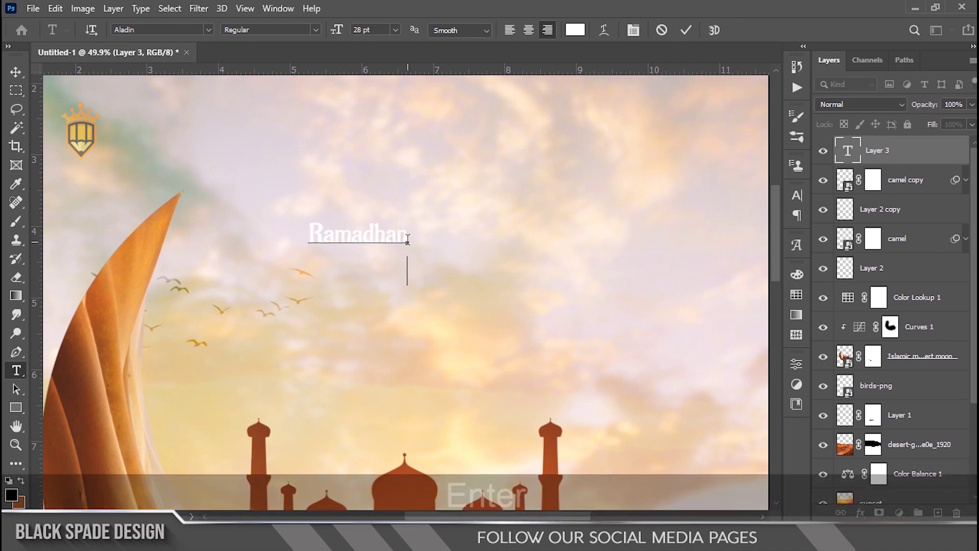
{"action": "type", "text": "Kareem"}
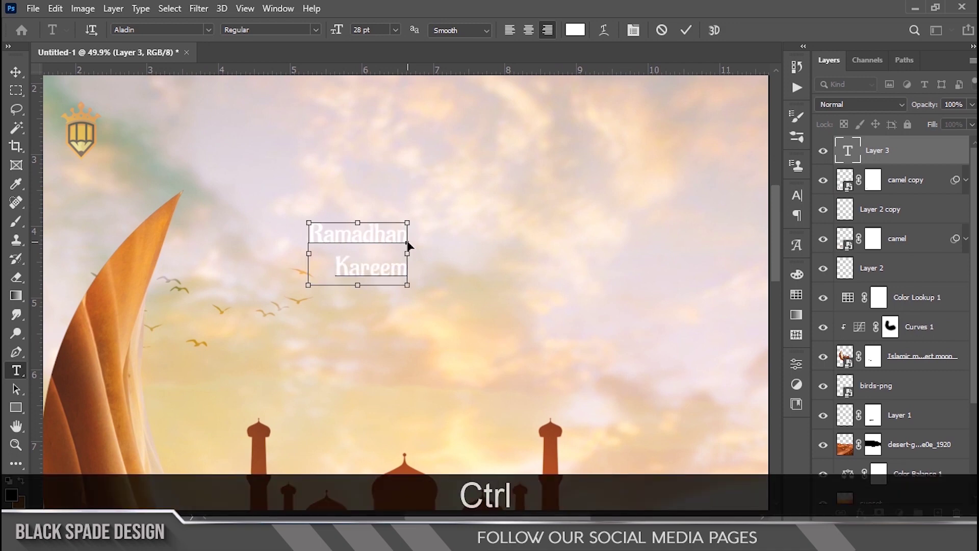
- Center-align the whole title and set it in Ketupat Free at 72 pt
{"action": "key", "text": "ctrl+a"}
{"action": "left_click", "coordinate": [528, 30]}
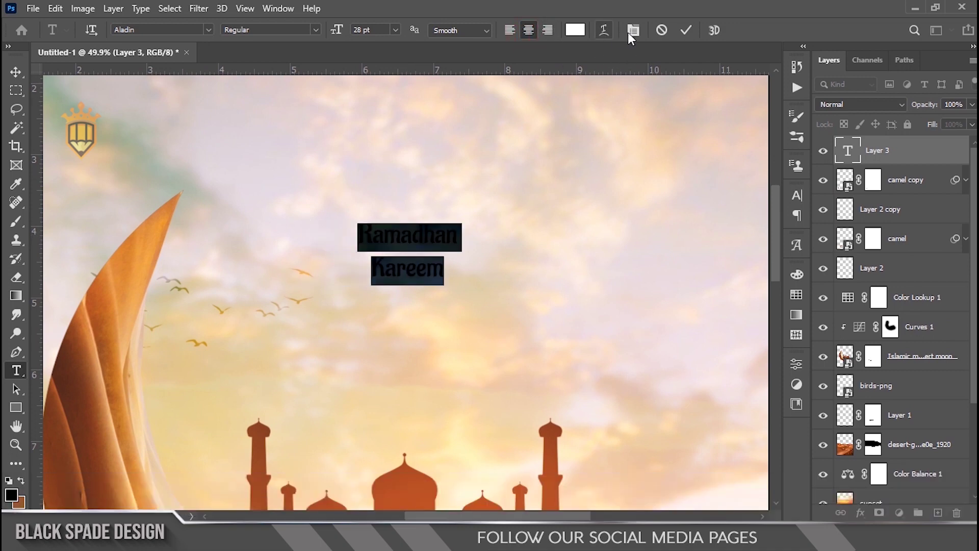
{"action": "left_click", "coordinate": [634, 30]}
{"action": "left_click", "coordinate": [709, 218]}
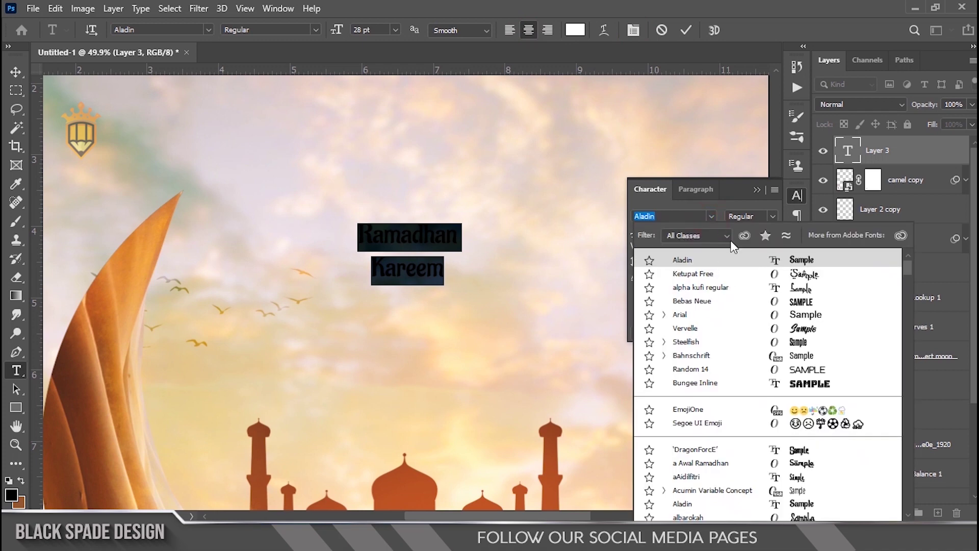
{"action": "left_click", "coordinate": [717, 272]}
{"action": "left_click_drag", "start_coordinate": [641, 234], "coordinate": [673, 234]}
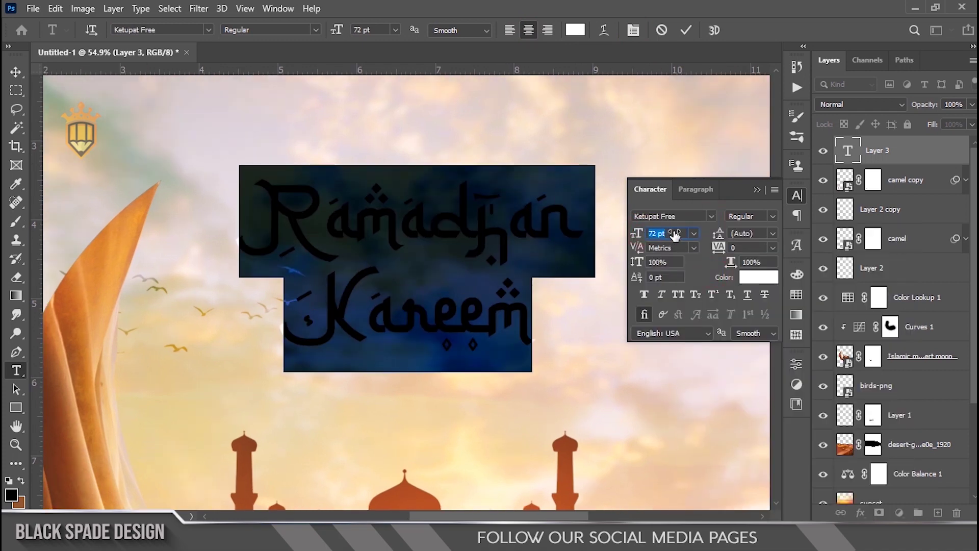
{"action": "left_click", "coordinate": [685, 32]}
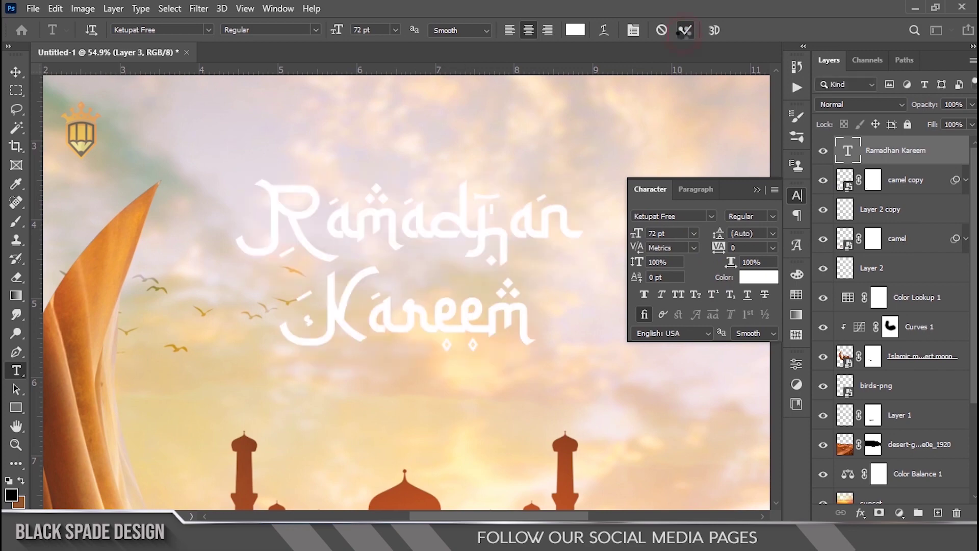
- Position the title in the sky above the mosque and scale it from its center to 113.77%
{"action": "scroll", "coordinate": [520, 210], "scroll_direction": "down", "scroll_amount": 6}
{"action": "key", "text": "v"}
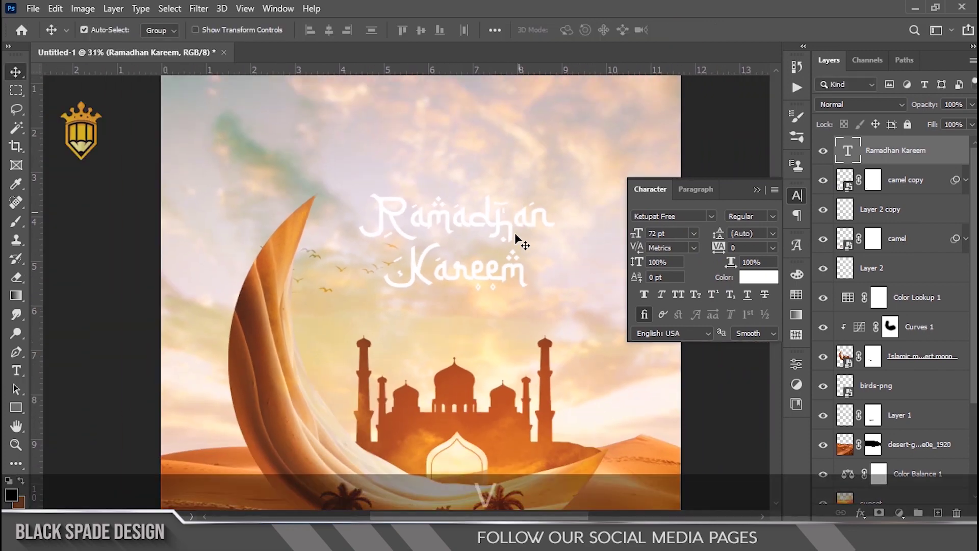
{"action": "scroll", "coordinate": [515, 234], "scroll_direction": "down", "scroll_amount": 1}
{"action": "key", "text": "space"}
{"action": "left_click_drag", "start_coordinate": [508, 255], "coordinate": [413, 203]}
{"action": "left_click", "coordinate": [401, 179]}
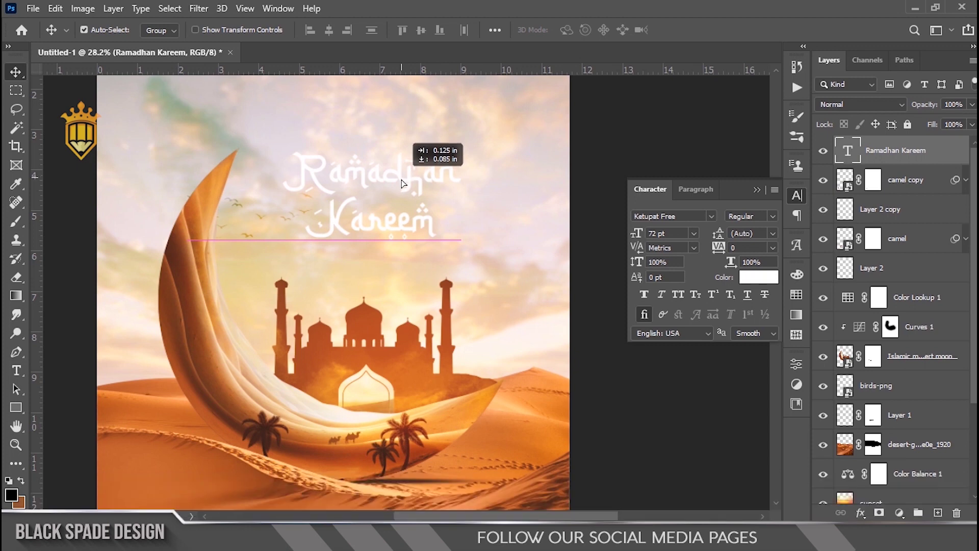
{"action": "scroll", "coordinate": [405, 186], "scroll_direction": "down", "scroll_amount": 3}
{"action": "key", "text": "ctrl+t"}
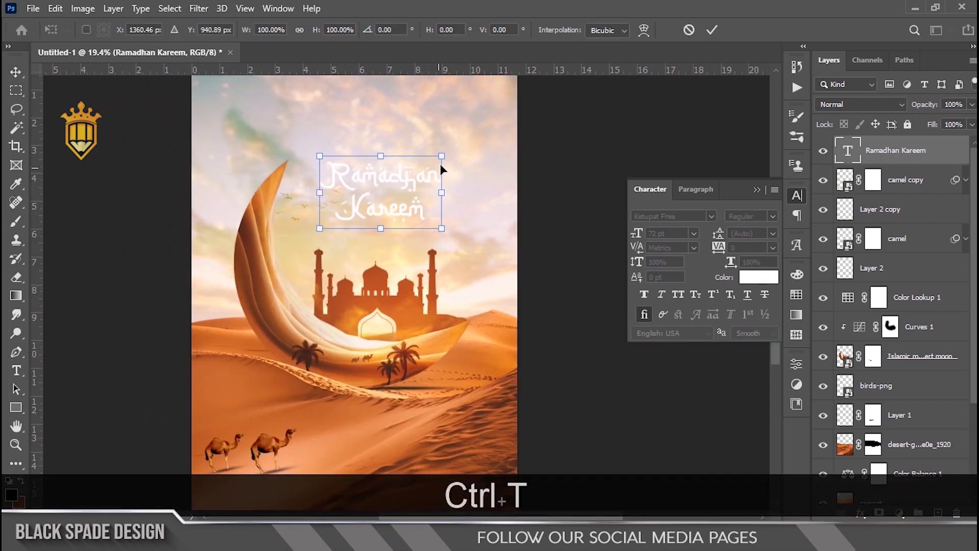
{"action": "left_click_drag", "start_coordinate": [442, 156], "coordinate": [450, 154]}
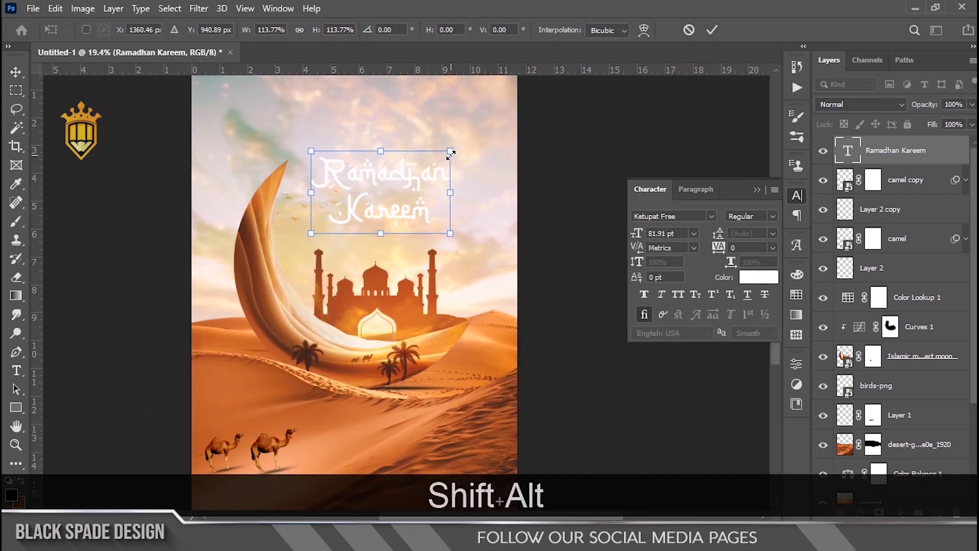
{"action": "key", "text": "Return"}
{"action": "scroll", "coordinate": [474, 150], "scroll_direction": "down", "scroll_amount": 3}
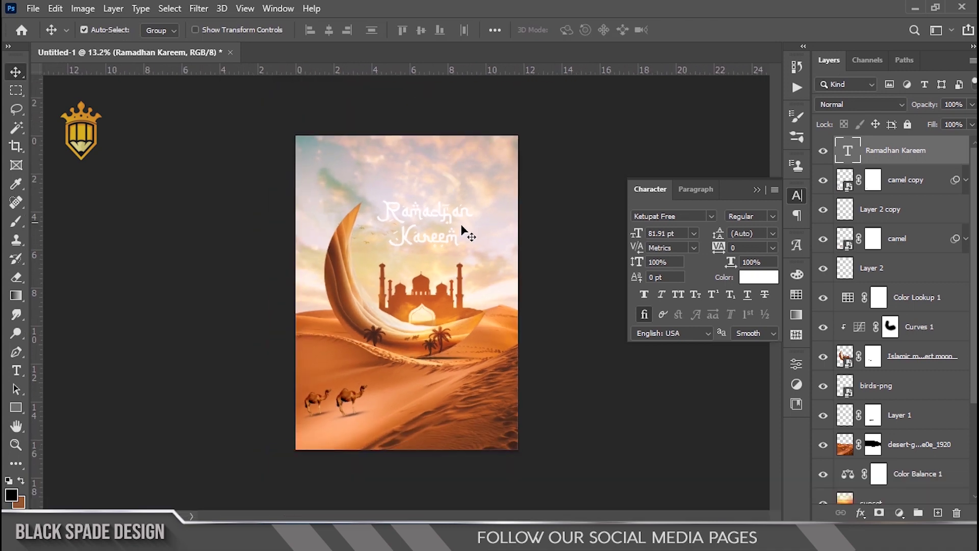
- Convert the title layer to a smart object and apply the Alien Skin Eye Candy 7 Chrome effect
{"action": "scroll", "coordinate": [466, 225], "scroll_direction": "up", "scroll_amount": 4}
{"action": "left_click", "coordinate": [201, 13]}
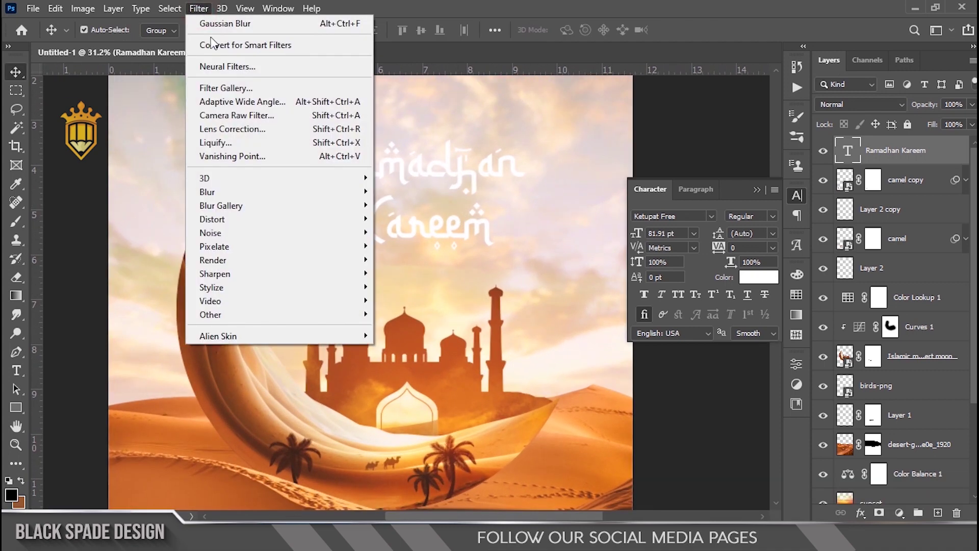
{"action": "mouse_move", "coordinate": [349, 334]}
{"action": "left_click", "coordinate": [388, 334]}
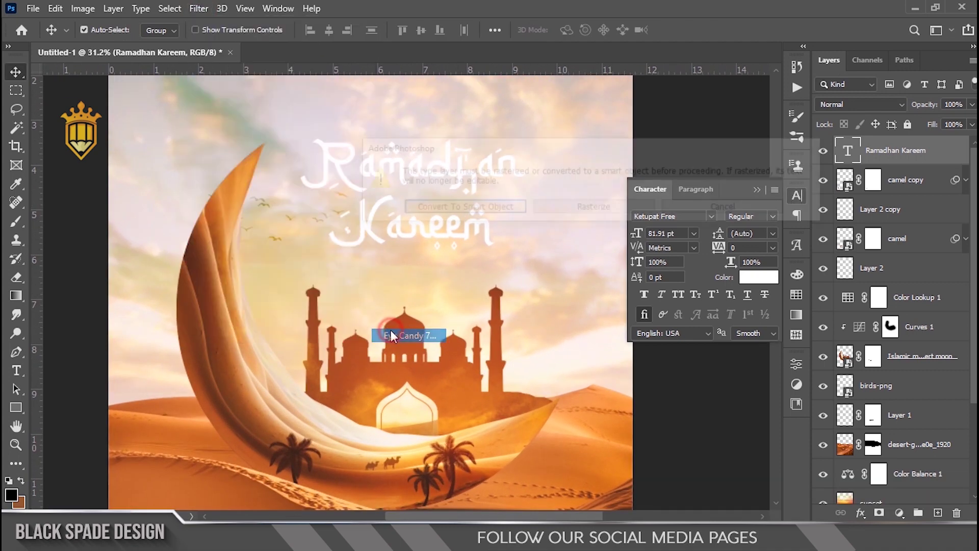
{"action": "left_click", "coordinate": [497, 208]}
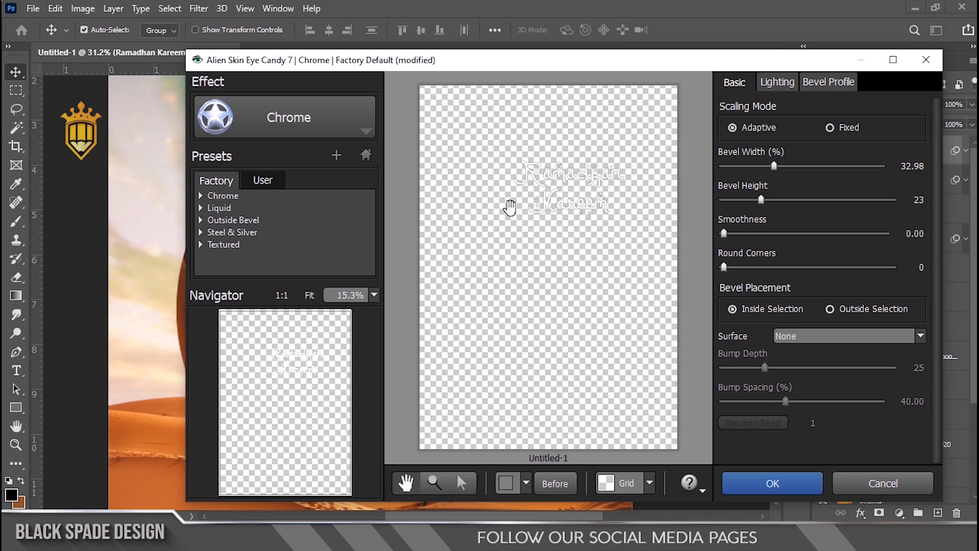
{"action": "scroll", "coordinate": [601, 183], "scroll_direction": "up", "scroll_amount": 2}
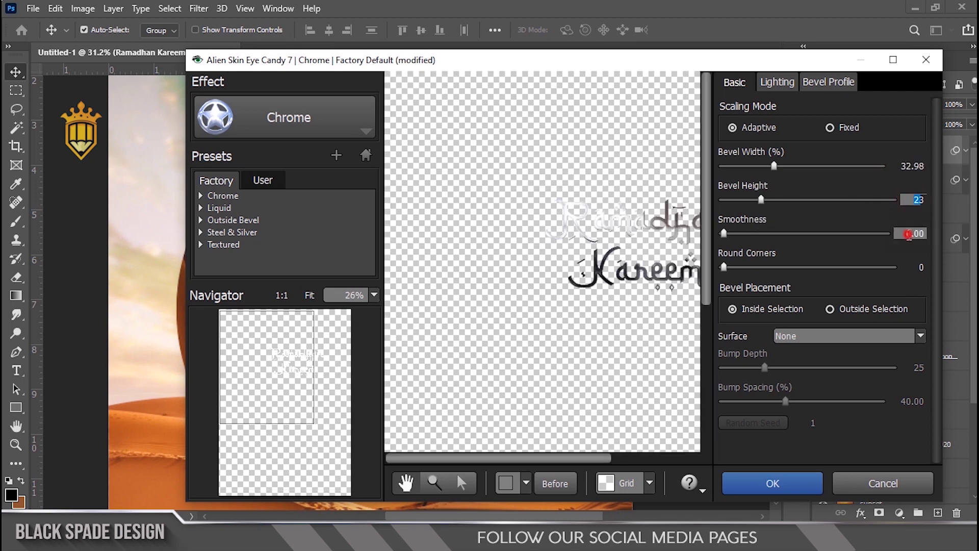
{"action": "left_click", "coordinate": [802, 482]}
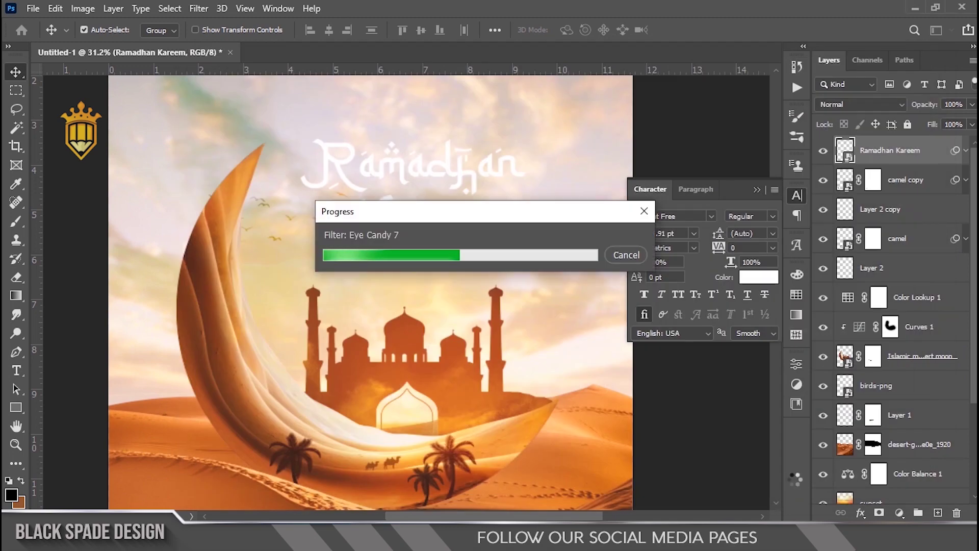
- Place the gold Texture image from the Easter 2023 folder above the title layer and enlarge it to cover the whole title
{"action": "scroll", "coordinate": [416, 184], "scroll_direction": "up", "scroll_amount": 8}
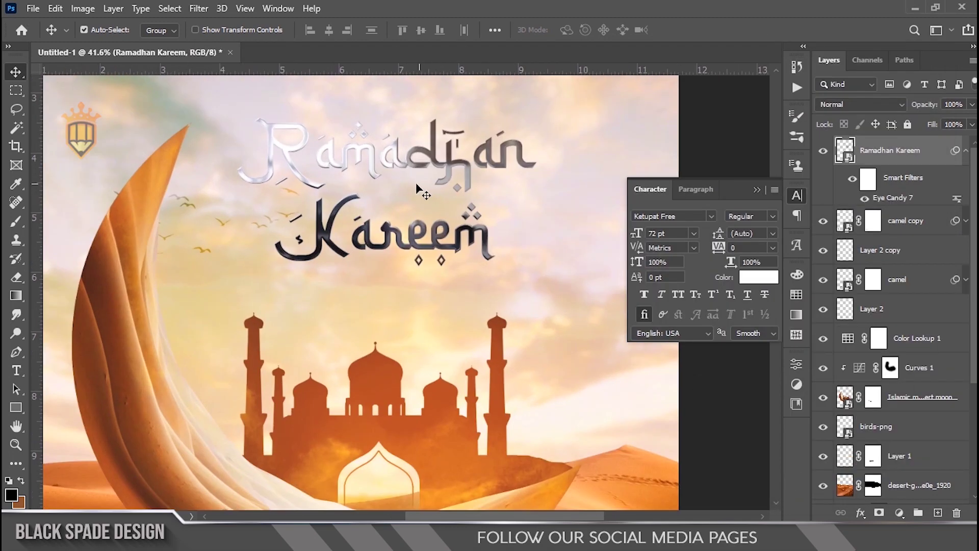
{"action": "key", "text": "space"}
{"action": "left_click_drag", "start_coordinate": [414, 183], "coordinate": [411, 222]}
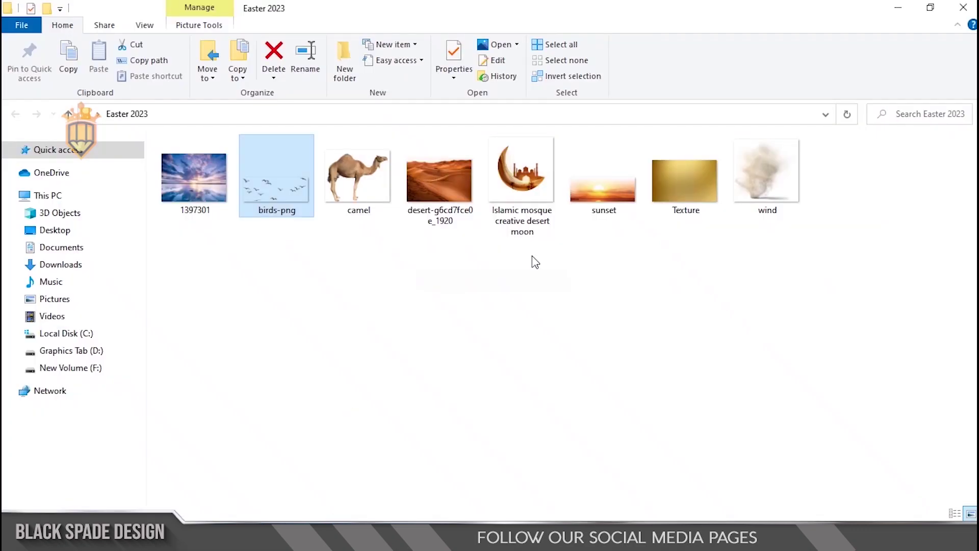
{"action": "left_click_drag", "start_coordinate": [690, 180], "coordinate": [467, 263]}
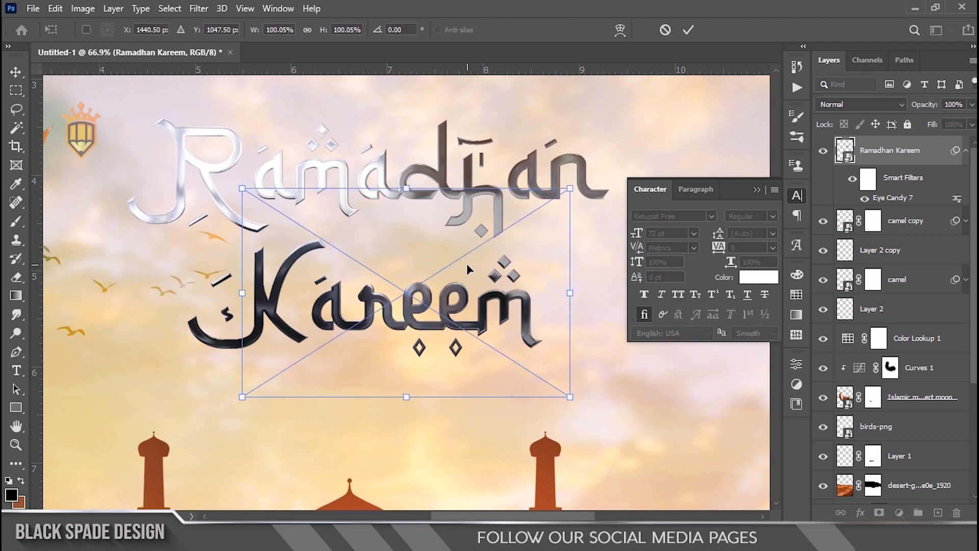
{"action": "scroll", "coordinate": [466, 264], "scroll_direction": "down", "scroll_amount": 3}
{"action": "left_click_drag", "start_coordinate": [544, 207], "coordinate": [636, 147]}
{"action": "left_click_drag", "start_coordinate": [553, 274], "coordinate": [481, 286]}
{"action": "key", "text": "Return"}
{"action": "left_click", "coordinate": [893, 152]}
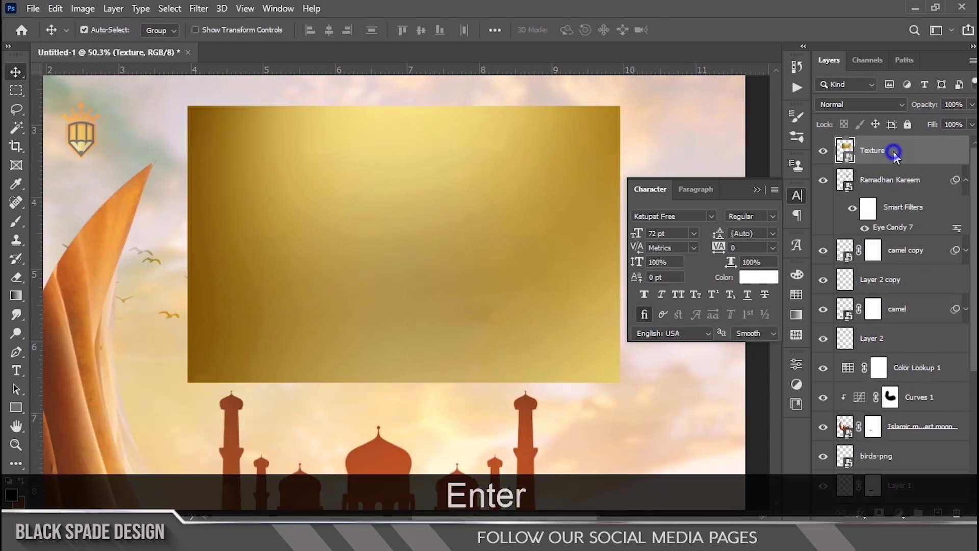
- Clip the gold Texture layer to the Ramadhan Kareem title and set its blend mode to Vivid Light
{"action": "right_click", "coordinate": [893, 152]}
{"action": "left_click", "coordinate": [775, 336]}
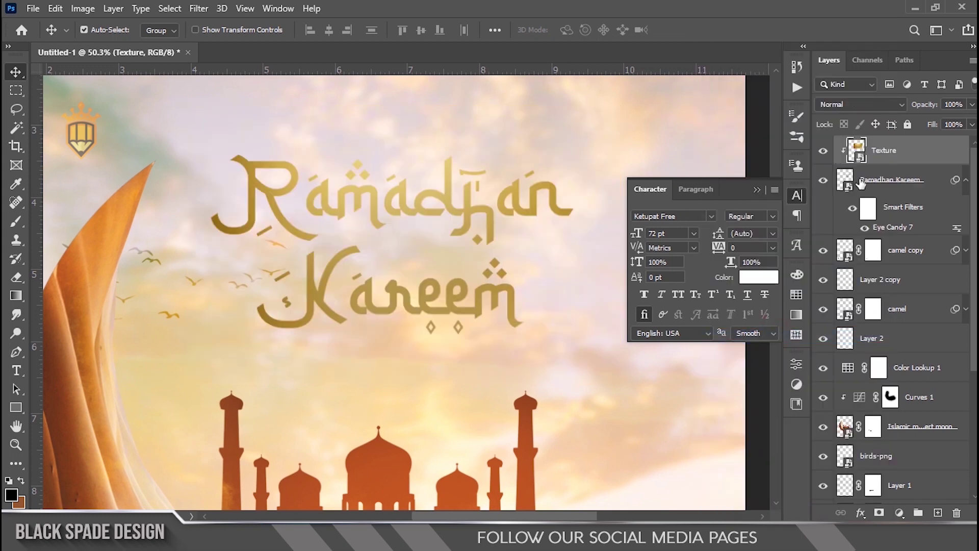
{"action": "left_click", "coordinate": [872, 105]}
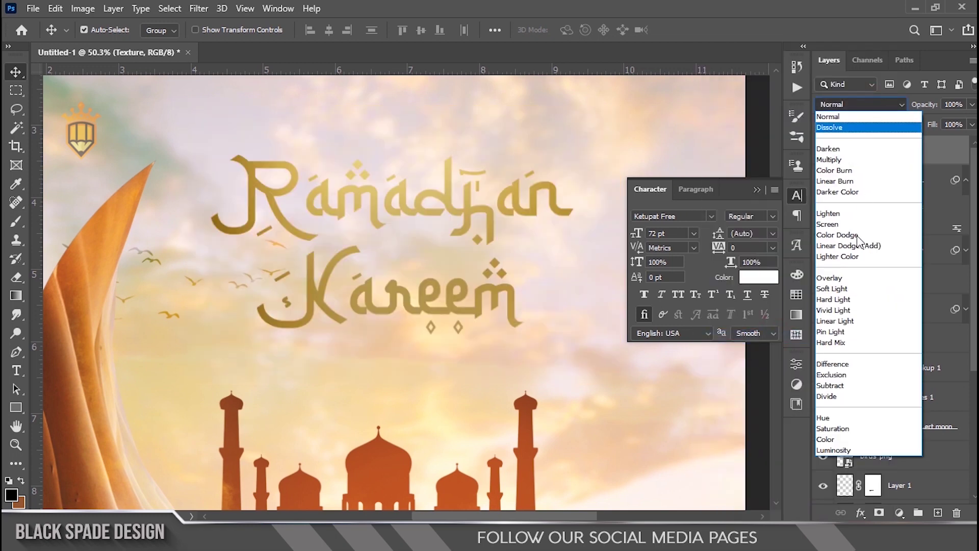
{"action": "left_click", "coordinate": [844, 310]}
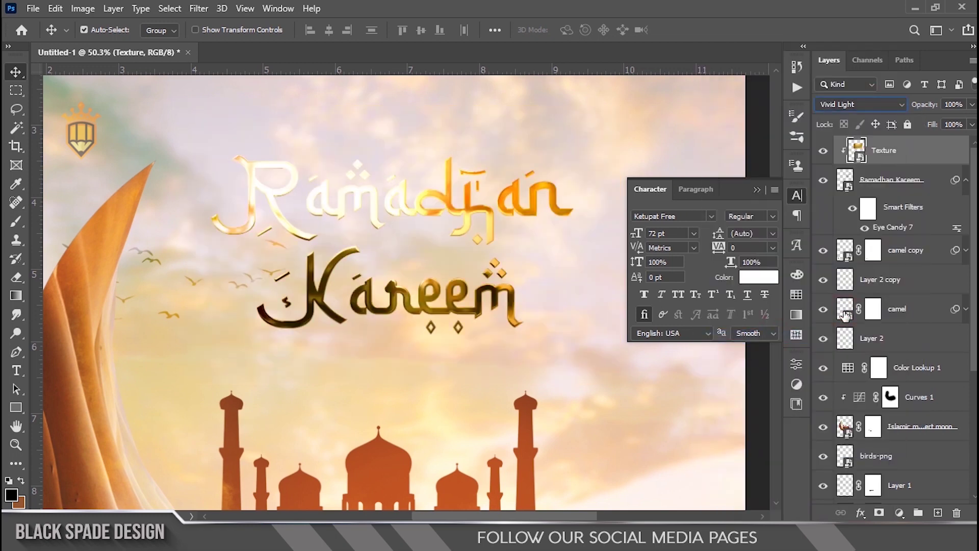
- Duplicate the Texture layer, set the copy's blend mode to Soft Light and clip it to the title
{"action": "key", "text": "ctrl+j"}
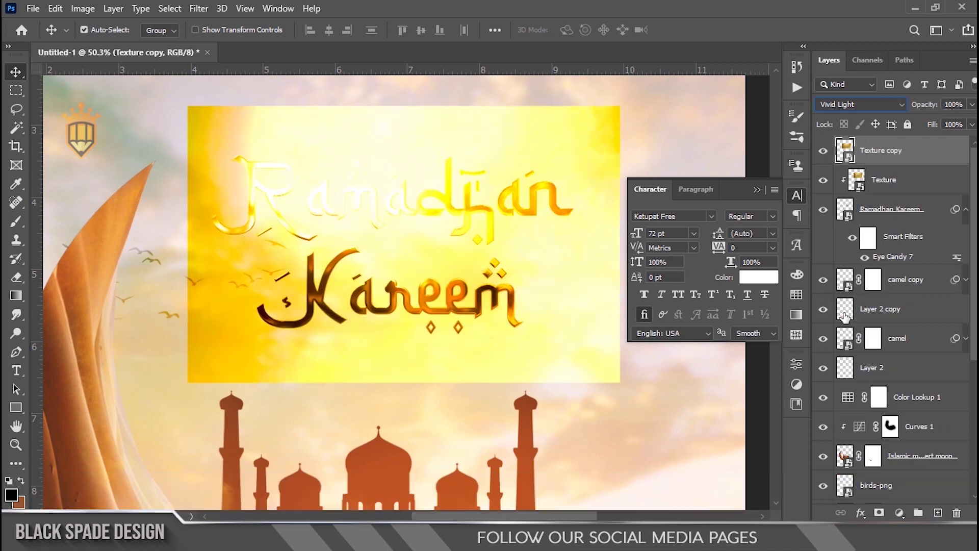
{"action": "left_click", "coordinate": [857, 105]}
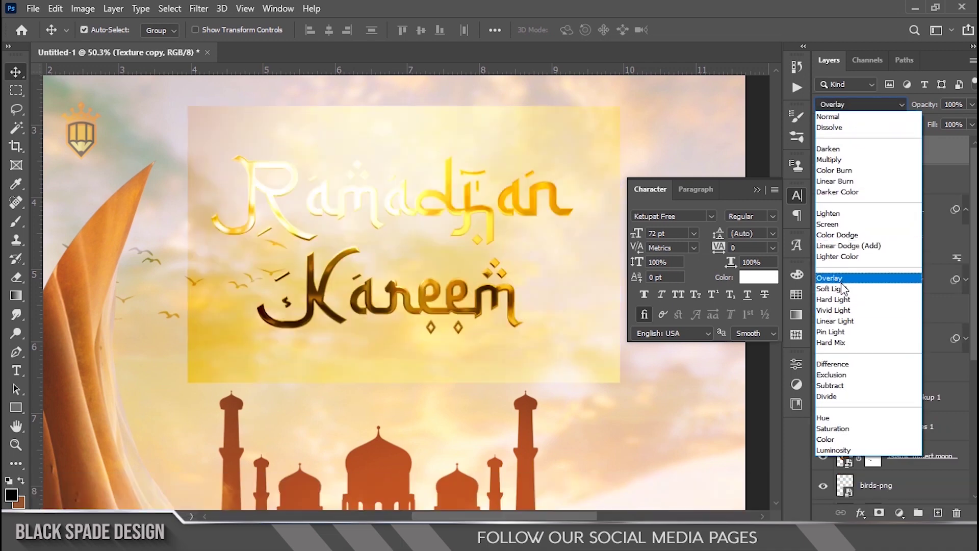
{"action": "left_click", "coordinate": [841, 289]}
{"action": "right_click", "coordinate": [919, 153]}
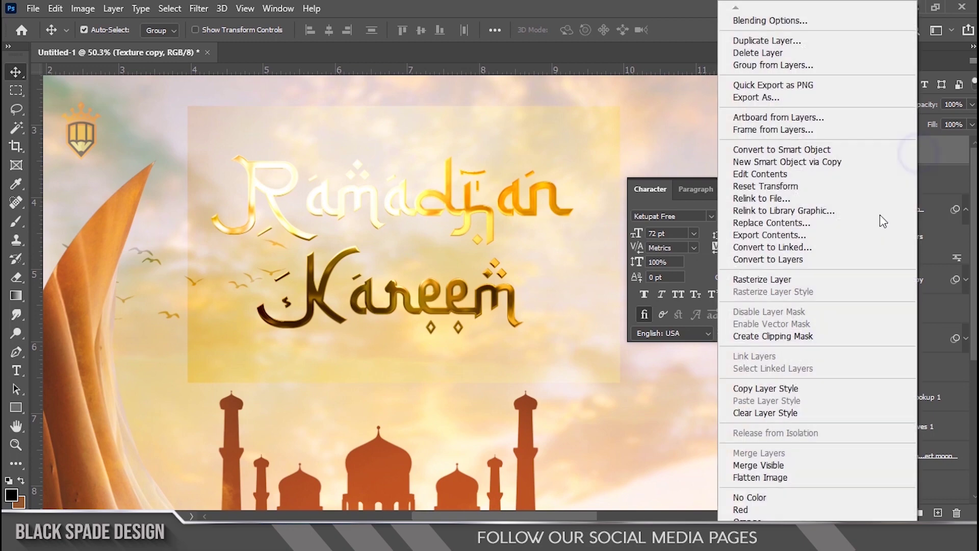
{"action": "left_click", "coordinate": [790, 336]}
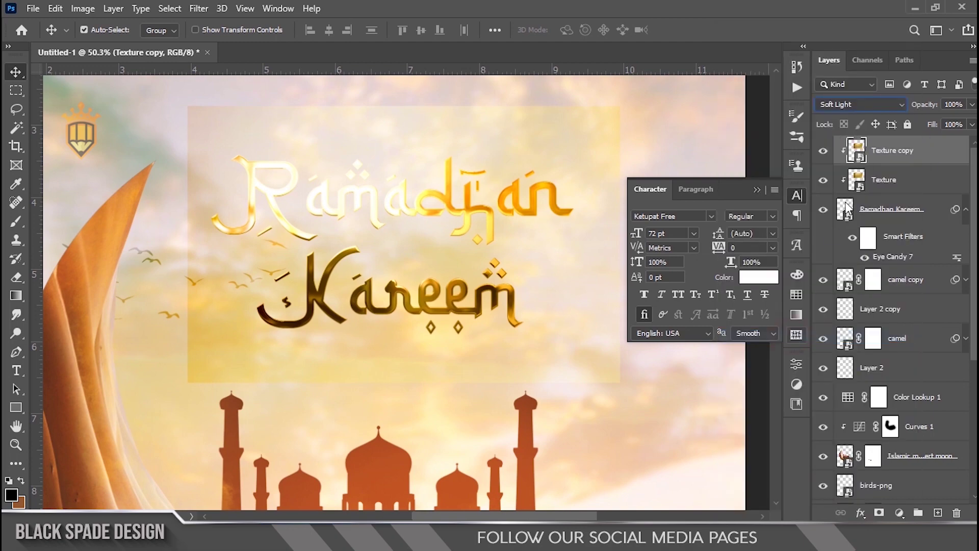
{"action": "scroll", "coordinate": [875, 174], "scroll_direction": "down", "scroll_amount": 4}
{"action": "scroll", "coordinate": [910, 218], "scroll_direction": "up", "scroll_amount": 4}
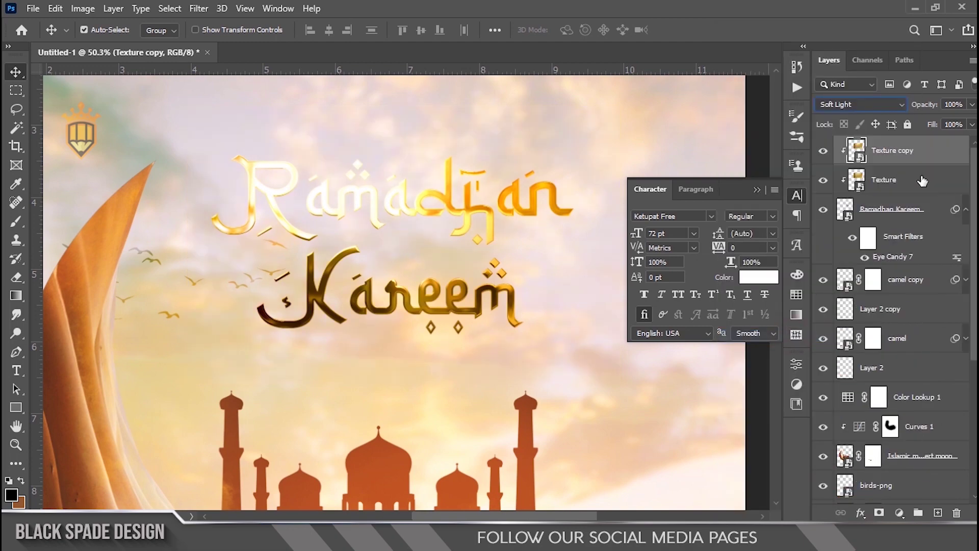
- Add a Color Balance adjustment clipped to the title with midtones at Cyan-Red +59, Magenta-Green -13 and Yellow-Blue -39
{"action": "left_click", "coordinate": [901, 514]}
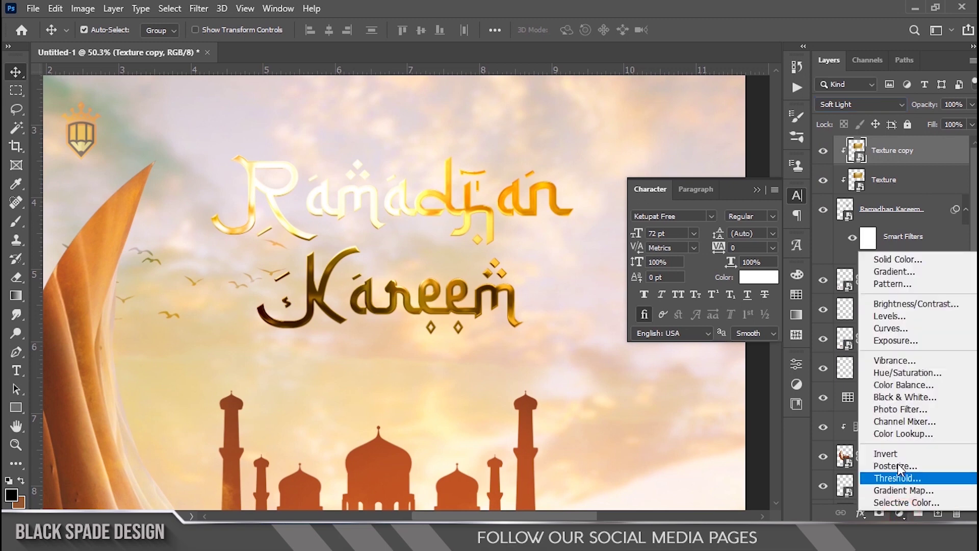
{"action": "left_click", "coordinate": [897, 379]}
{"action": "left_click", "coordinate": [674, 502]}
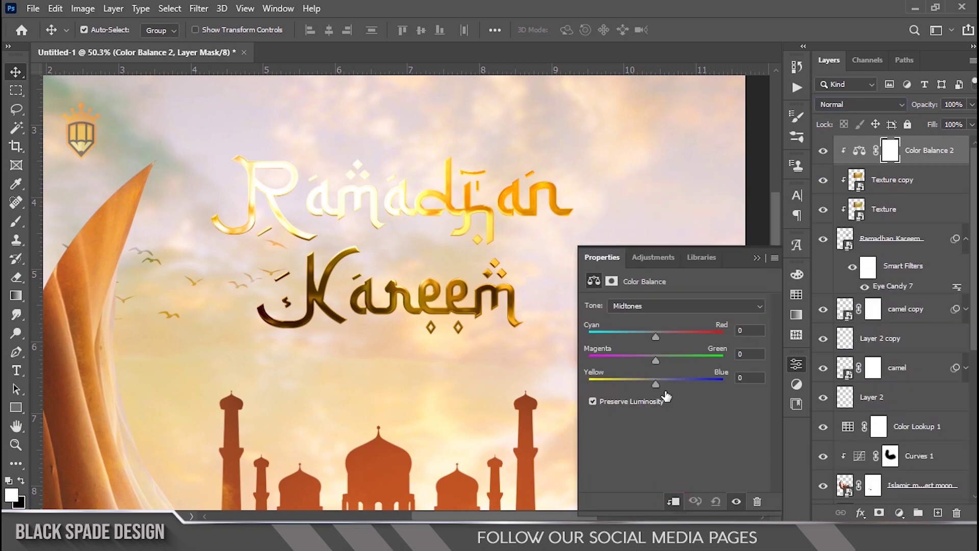
{"action": "left_click_drag", "start_coordinate": [649, 384], "coordinate": [629, 382]}
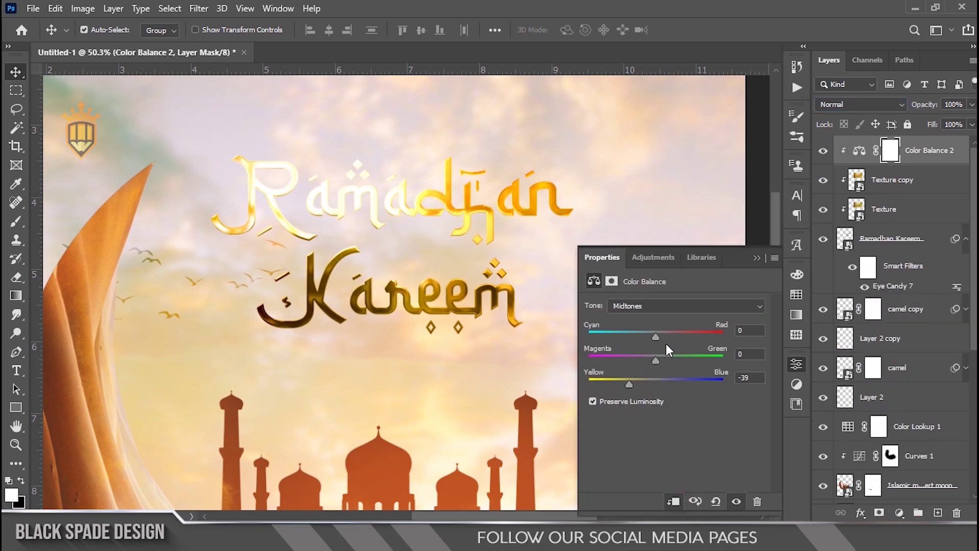
{"action": "left_click_drag", "start_coordinate": [680, 333], "coordinate": [695, 332]}
{"action": "left_click_drag", "start_coordinate": [657, 360], "coordinate": [647, 360]}
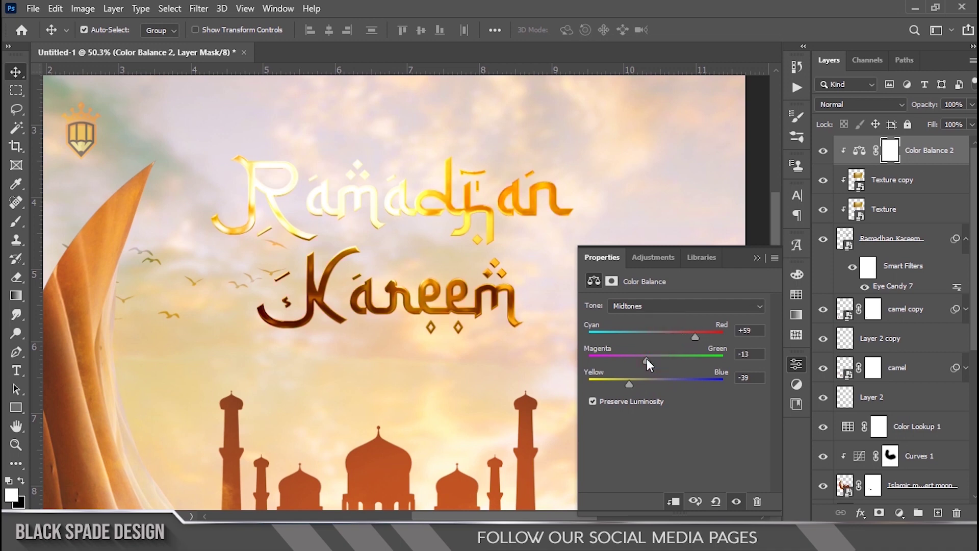
{"action": "left_click", "coordinate": [757, 256]}
{"action": "scroll", "coordinate": [402, 225], "scroll_direction": "down", "scroll_amount": 3}
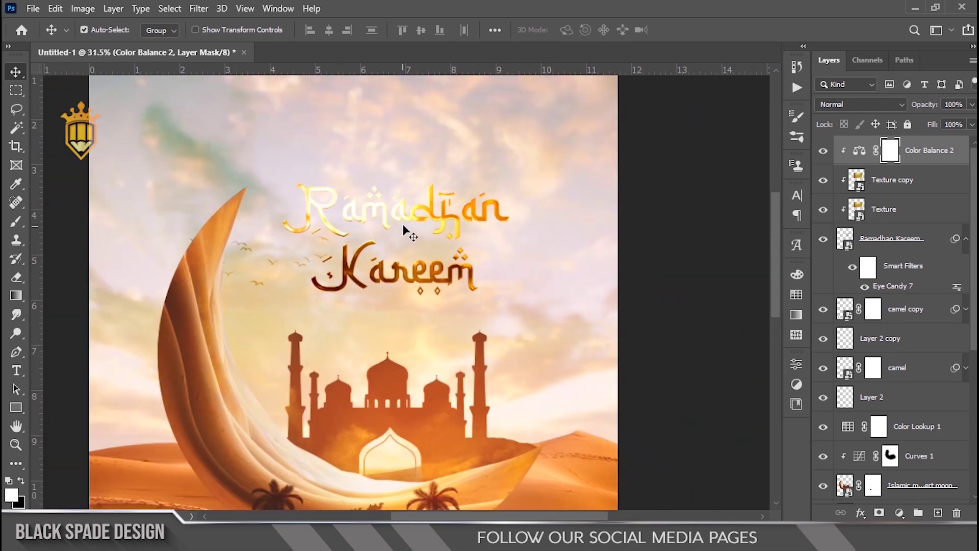
{"action": "scroll", "coordinate": [449, 212], "scroll_direction": "up", "scroll_amount": 4}
{"action": "scroll", "coordinate": [443, 179], "scroll_direction": "up", "scroll_amount": 1}
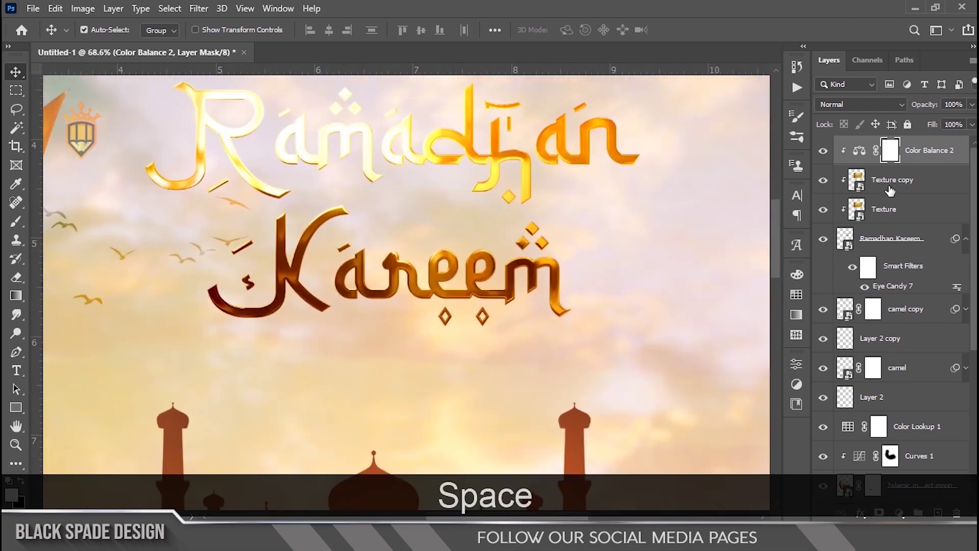
- Add a black drop shadow with a size of 0 px to the Ramadhan Kareem title layer
{"action": "left_click", "coordinate": [892, 238]}
{"action": "left_click", "coordinate": [861, 513]}
{"action": "left_click", "coordinate": [875, 508]}
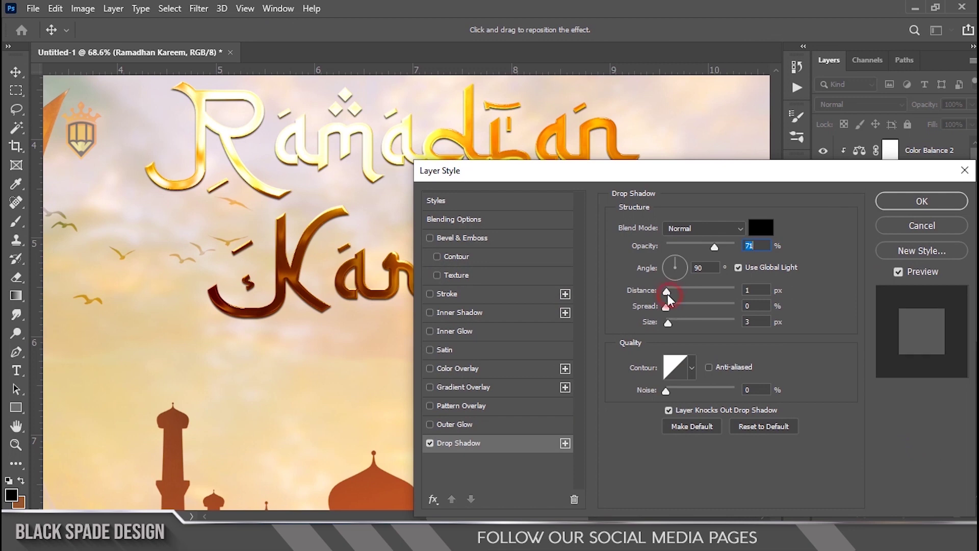
{"action": "left_click", "coordinate": [668, 295]}
{"action": "left_click", "coordinate": [665, 323]}
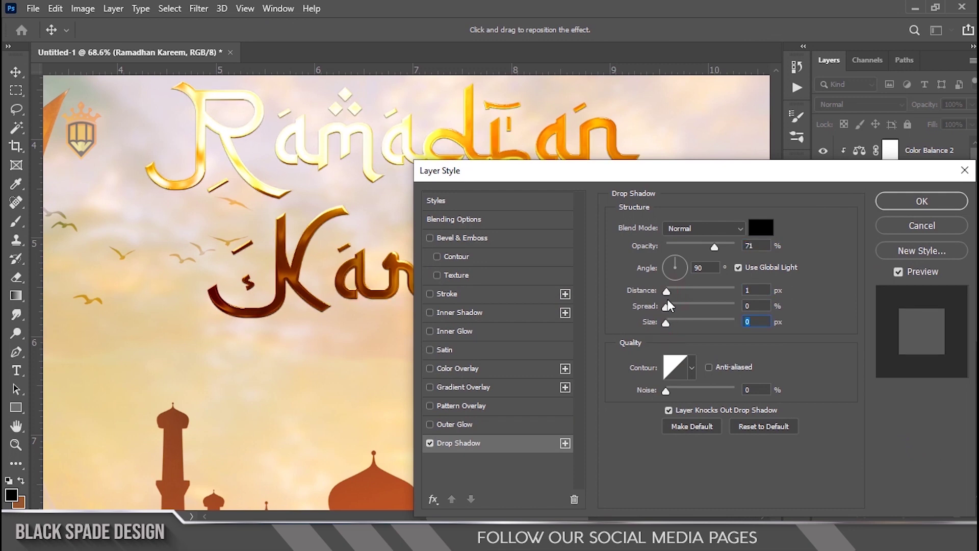
{"action": "left_click_drag", "start_coordinate": [668, 295], "coordinate": [669, 292]}
{"action": "left_click", "coordinate": [897, 203]}
- Add a Color Lookup adjustment above all layers using the Fuji ETERNA 250D Kodak 2395 LUT at 50% opacity
{"action": "scroll", "coordinate": [375, 201], "scroll_direction": "down", "scroll_amount": 6}
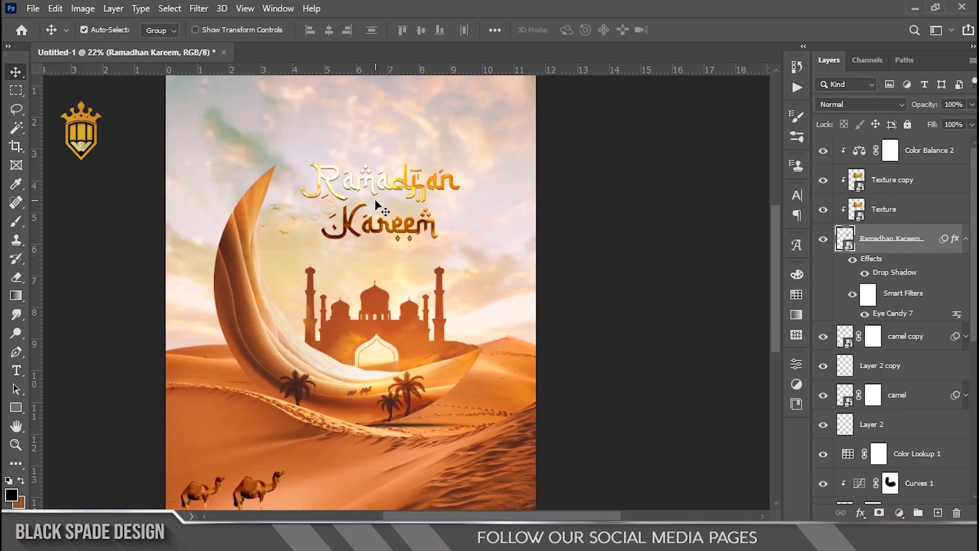
{"action": "scroll", "coordinate": [407, 197], "scroll_direction": "down", "scroll_amount": 3}
{"action": "scroll", "coordinate": [407, 197], "scroll_direction": "up", "scroll_amount": 4}
{"action": "key", "text": "space"}
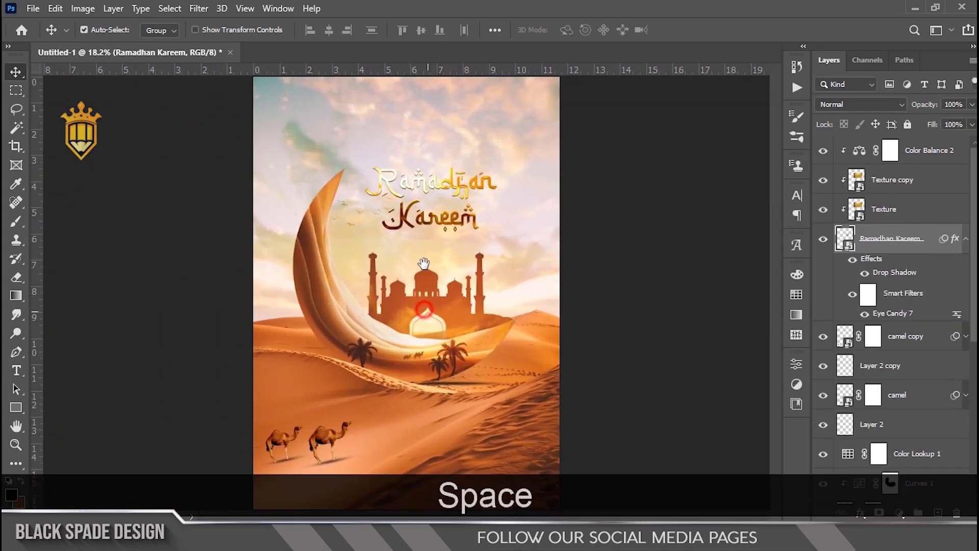
{"action": "scroll", "coordinate": [428, 258], "scroll_direction": "up", "scroll_amount": 2}
{"action": "scroll", "coordinate": [427, 258], "scroll_direction": "down", "scroll_amount": 3}
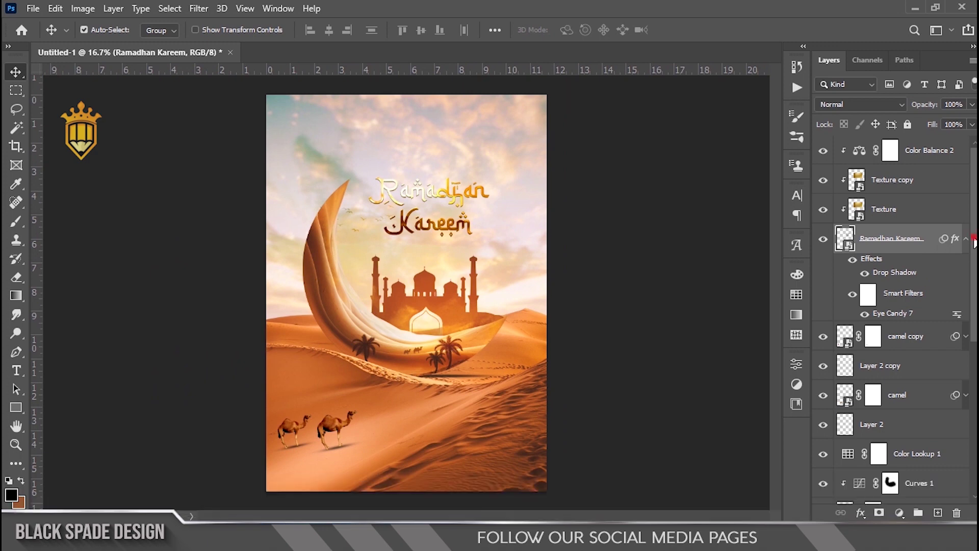
{"action": "left_click", "coordinate": [927, 153]}
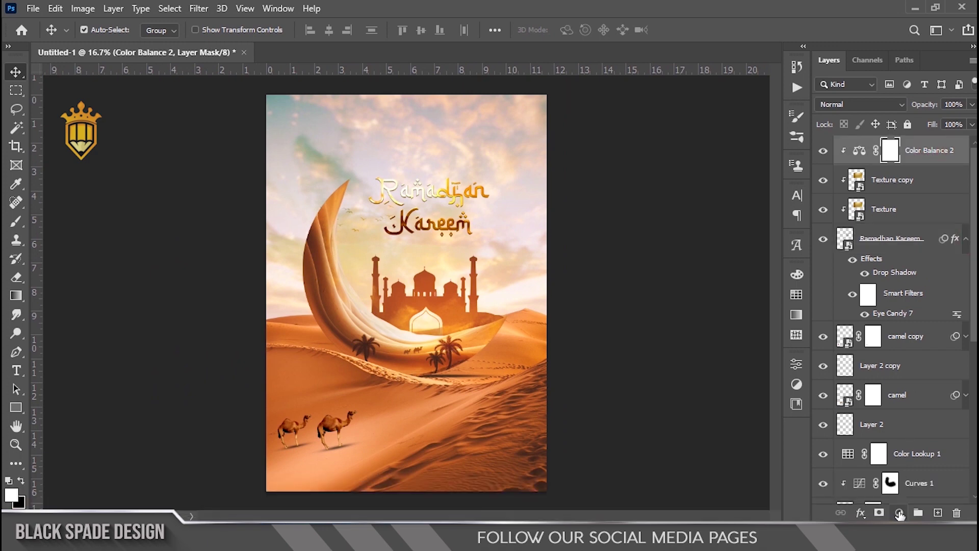
{"action": "left_click", "coordinate": [899, 514]}
{"action": "left_click", "coordinate": [901, 433]}
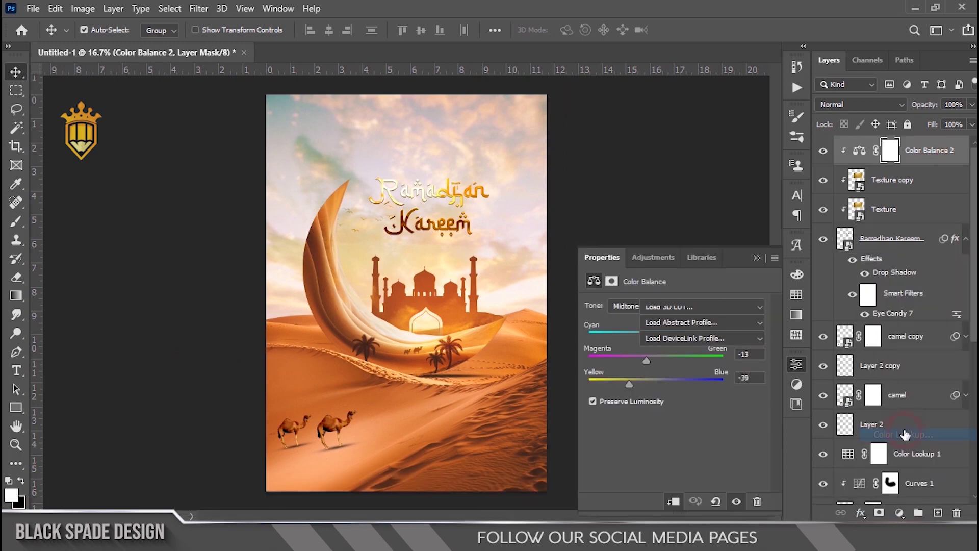
{"action": "left_click", "coordinate": [732, 307]}
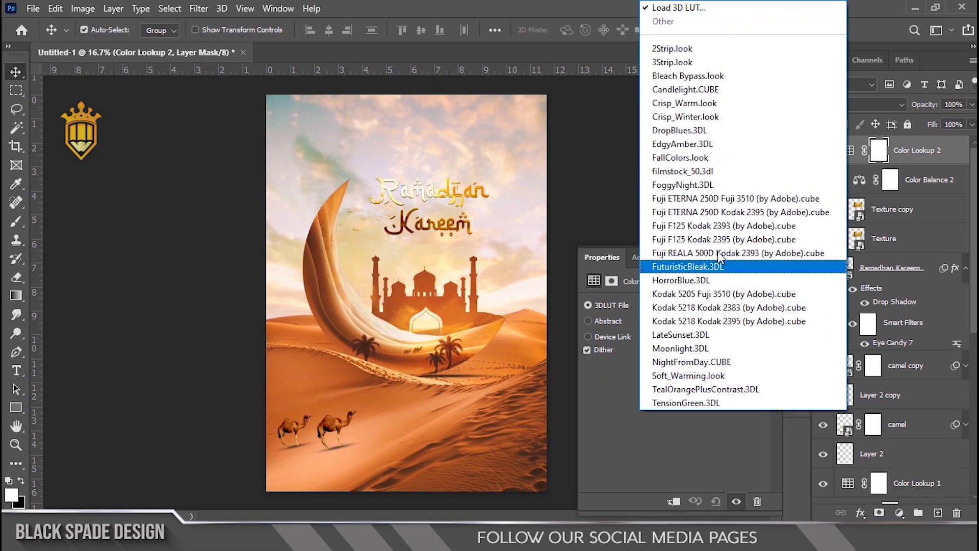
{"action": "left_click", "coordinate": [713, 216]}
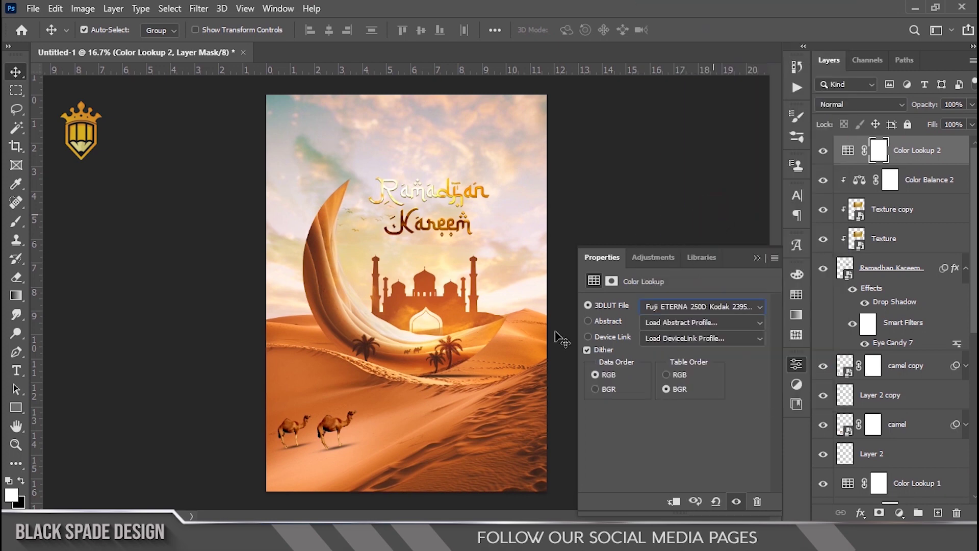
{"action": "left_click", "coordinate": [755, 258]}
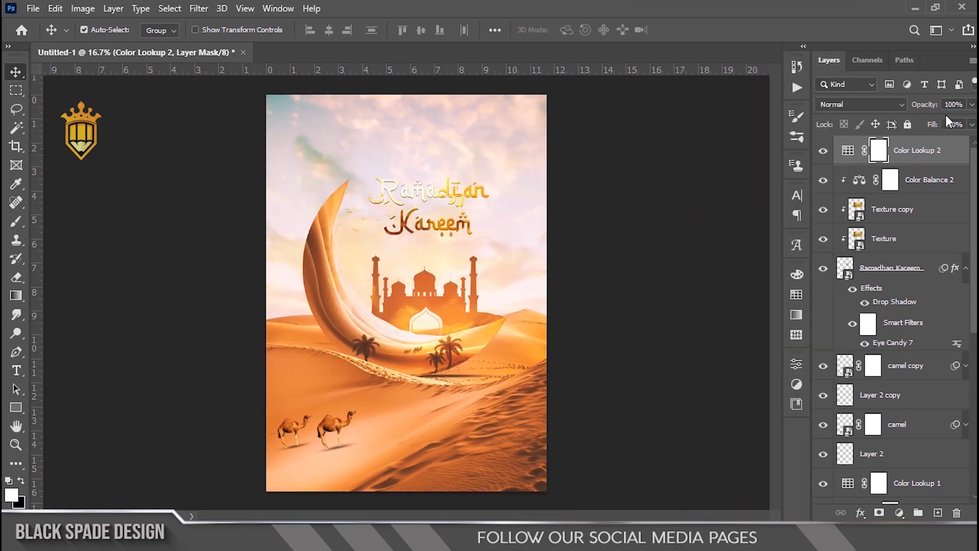
{"action": "type", "text": "50"}
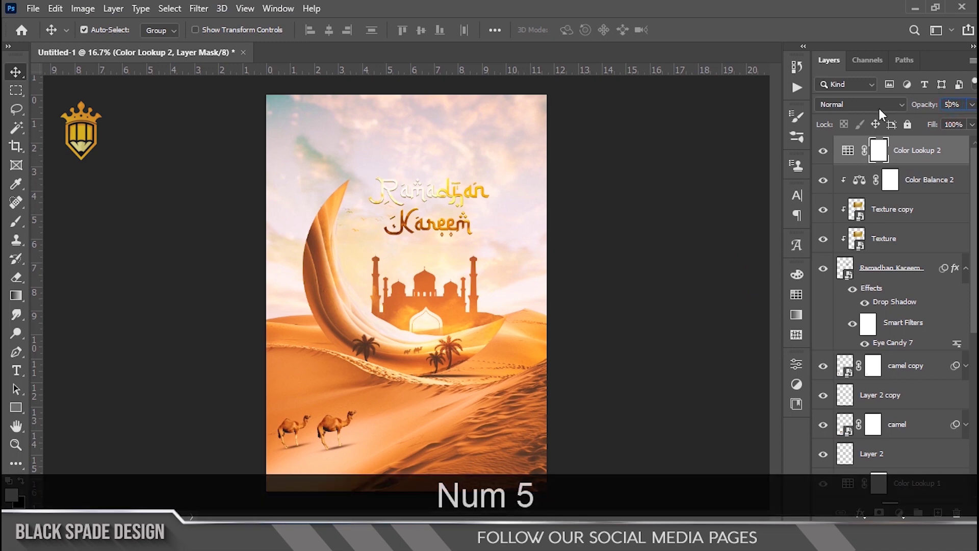
{"action": "key", "text": "Return"}
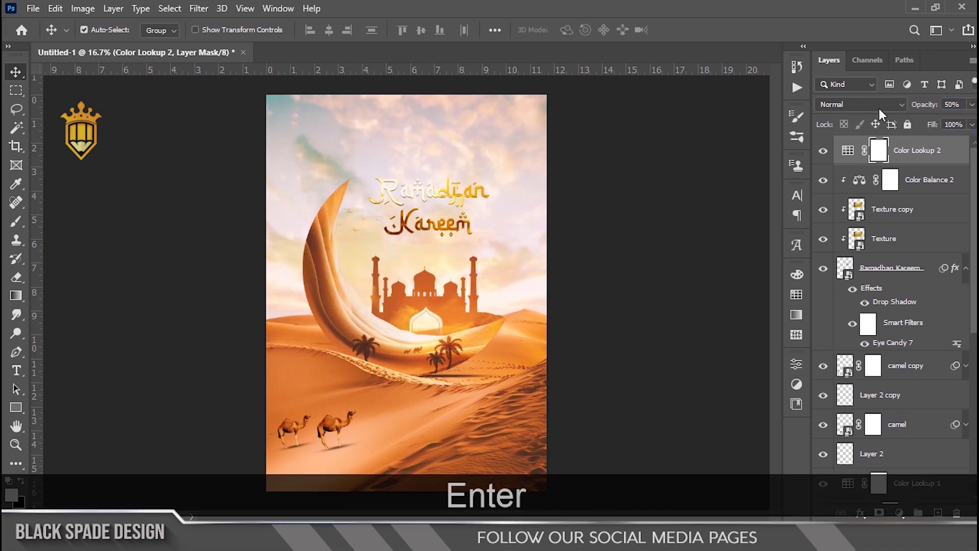
- Add a Curves adjustment above all layers and pull the middle of the RGB curve slightly down to darken the poster
{"action": "left_click", "coordinate": [899, 512]}
{"action": "left_click", "coordinate": [889, 329]}
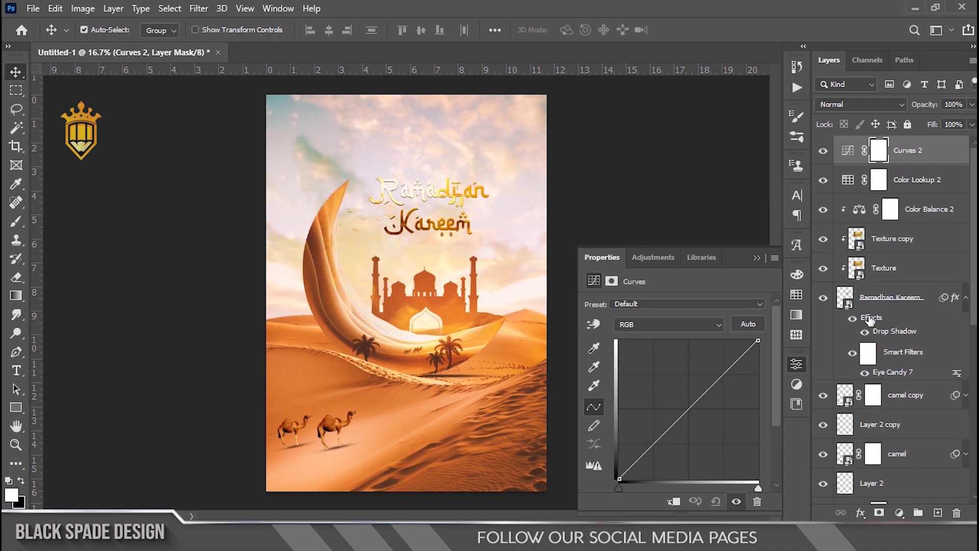
{"action": "mouse_move", "coordinate": [702, 412]}
{"action": "left_mouse_down"}
{"action": "mouse_move", "coordinate": [694, 407]}
{"action": "mouse_move", "coordinate": [707, 417]}
{"action": "left_mouse_up"}
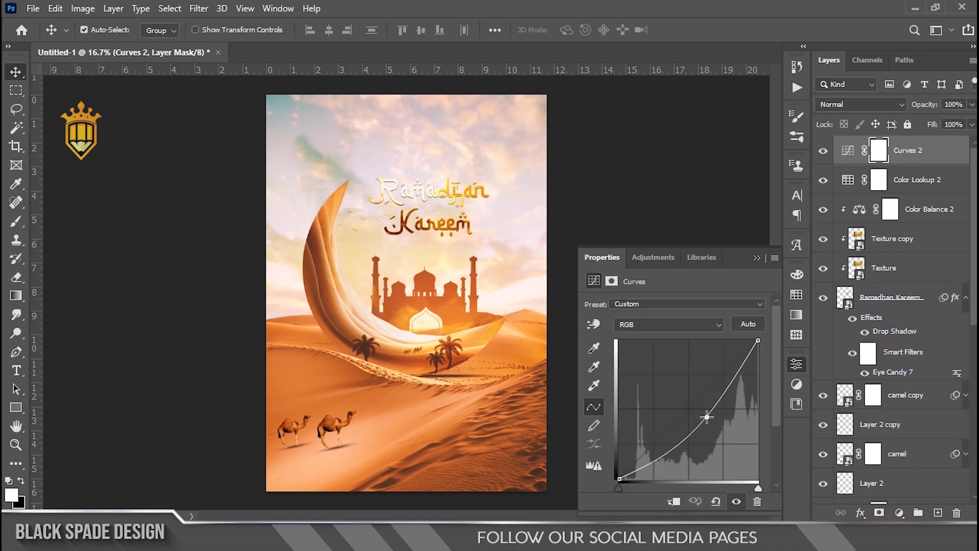
{"action": "left_click_drag", "start_coordinate": [705, 415], "coordinate": [702, 414]}
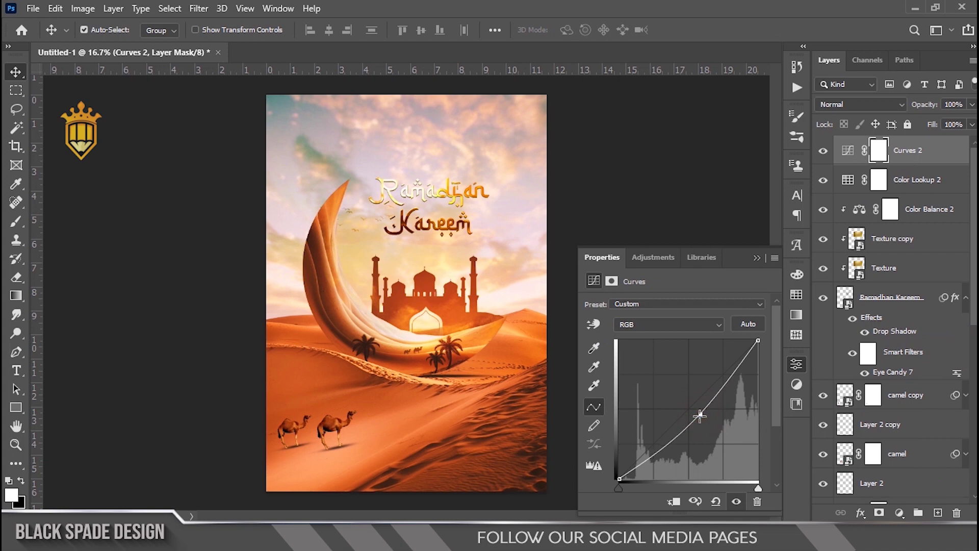
{"action": "left_click", "coordinate": [757, 257]}
- Place the wind image from the Easter 2023 folder above all layers of the poster
{"action": "scroll", "coordinate": [398, 284], "scroll_direction": "down", "scroll_amount": 2}
{"action": "scroll", "coordinate": [400, 285], "scroll_direction": "up", "scroll_amount": 3}
{"action": "key", "text": "space"}
{"action": "left_click_drag", "start_coordinate": [399, 287], "coordinate": [403, 236]}
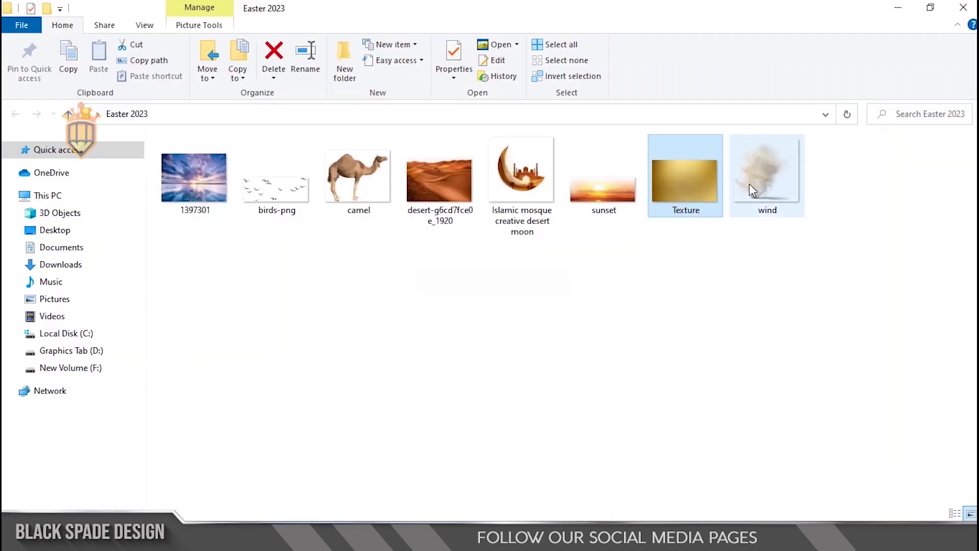
{"action": "left_click", "coordinate": [748, 183]}
{"action": "left_click_drag", "start_coordinate": [767, 173], "coordinate": [444, 419]}
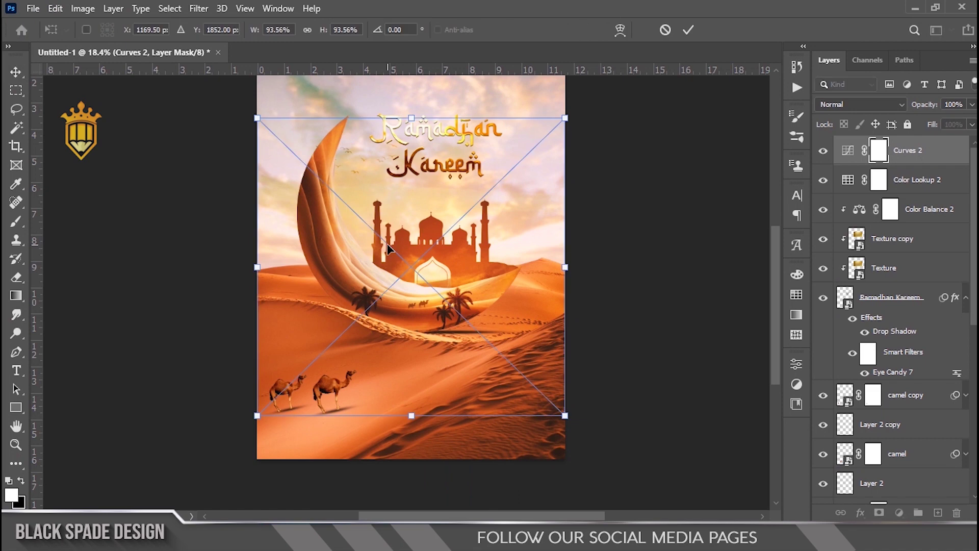
- Move the wind image over the camels and lower-left dunes, scale it to 143.84% and apply the placement
{"action": "left_click_drag", "start_coordinate": [383, 248], "coordinate": [350, 289]}
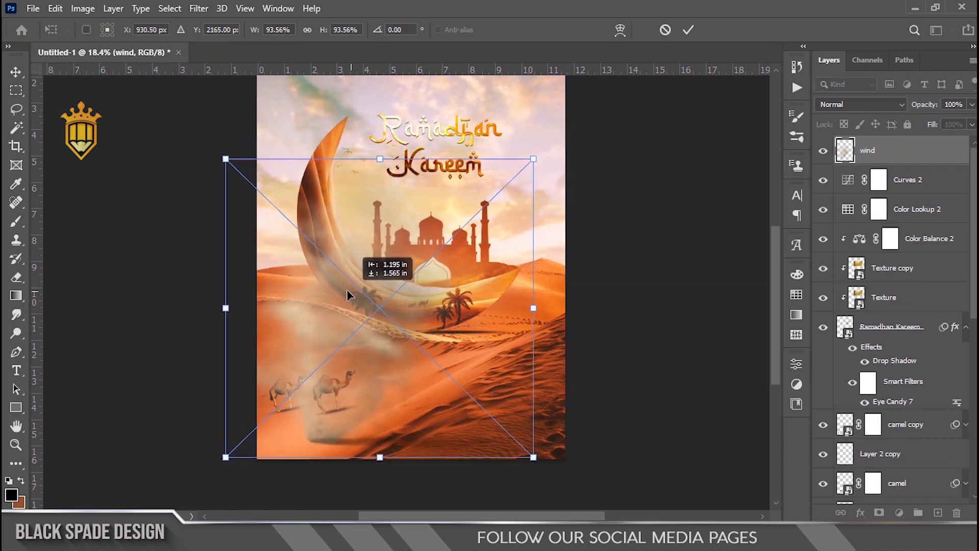
{"action": "scroll", "coordinate": [351, 292], "scroll_direction": "down", "scroll_amount": 2}
{"action": "left_click_drag", "start_coordinate": [373, 364], "coordinate": [349, 374]}
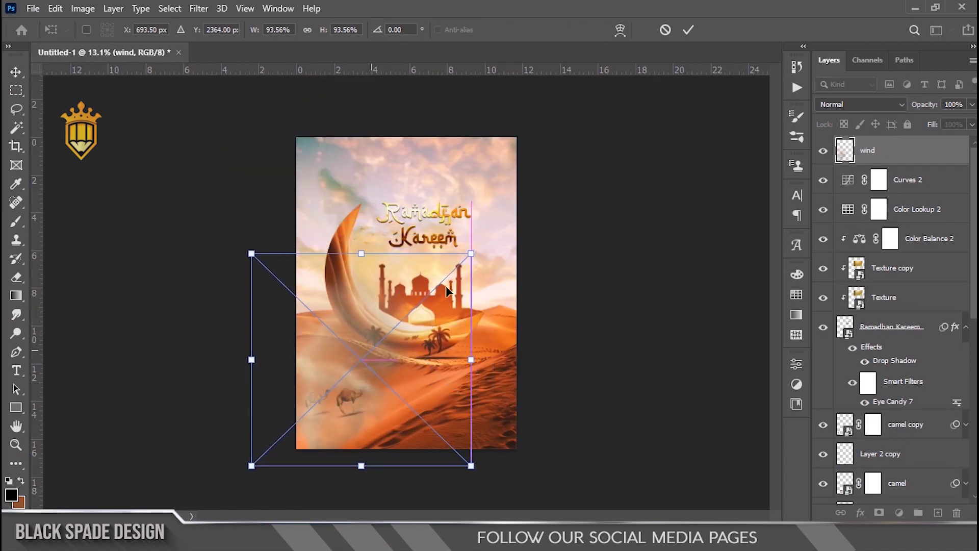
{"action": "left_click_drag", "start_coordinate": [471, 253], "coordinate": [529, 193]}
{"action": "left_click_drag", "start_coordinate": [345, 356], "coordinate": [323, 353]}
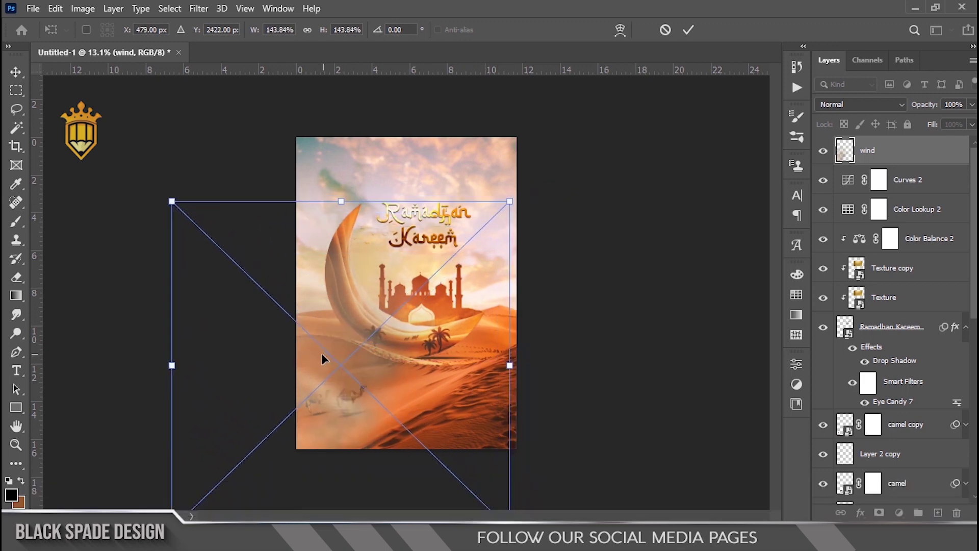
{"action": "key", "text": "Return"}
{"action": "scroll", "coordinate": [355, 410], "scroll_direction": "up", "scroll_amount": 3}
{"action": "left_click_drag", "start_coordinate": [352, 406], "coordinate": [402, 252]}
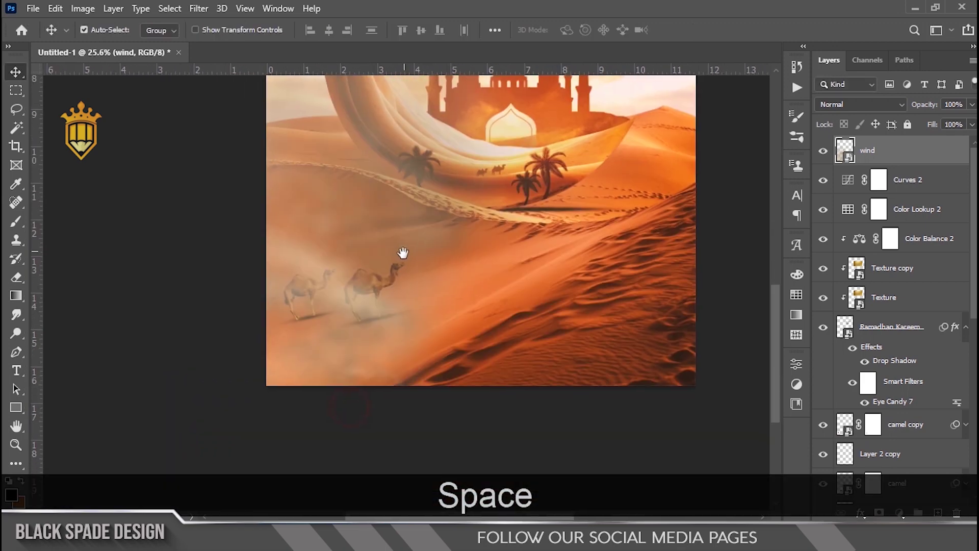
- Set the wind layer's blend mode to Hard Light and transform it to refit the dust over the camels and dunes
{"action": "left_click", "coordinate": [837, 105]}
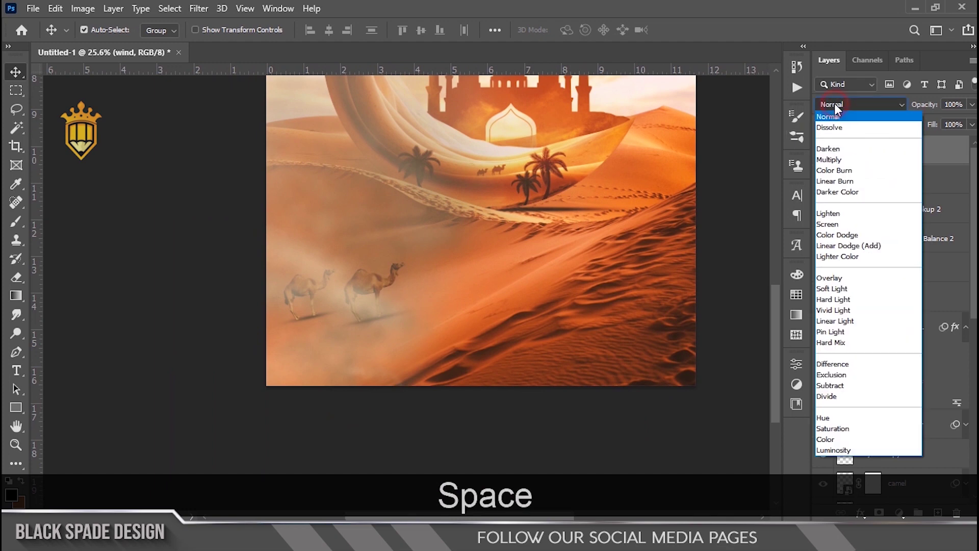
{"action": "left_click", "coordinate": [836, 300]}
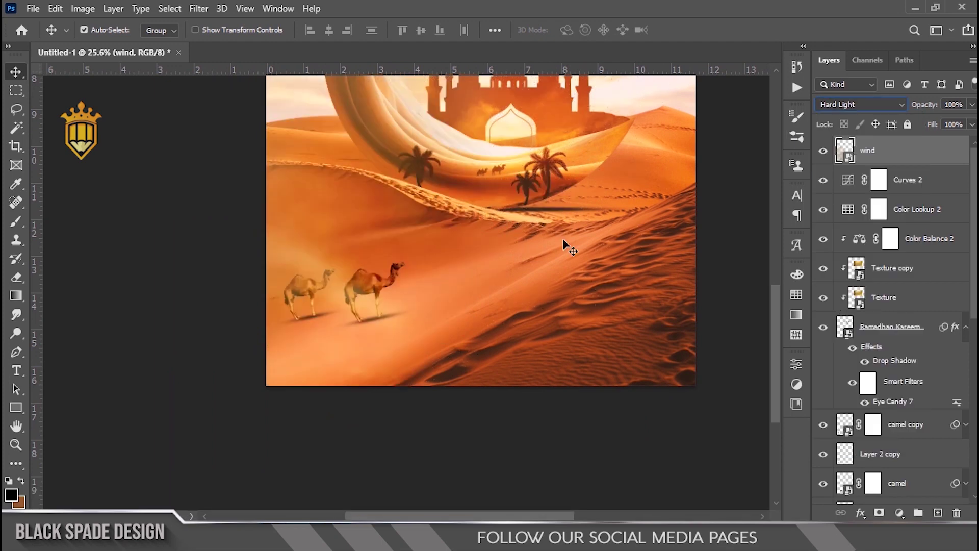
{"action": "key", "text": "ctrl+t"}
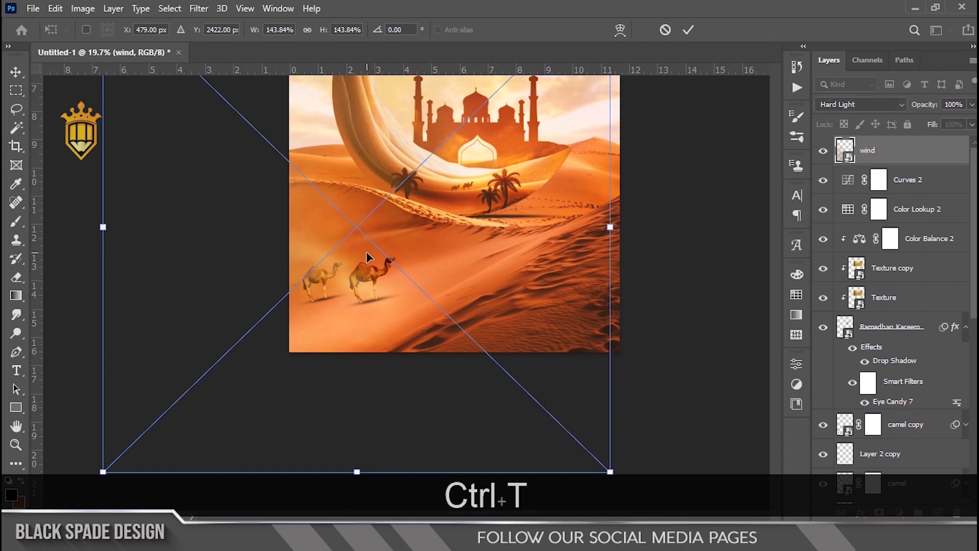
{"action": "scroll", "coordinate": [367, 253], "scroll_direction": "down", "scroll_amount": 4}
{"action": "left_click_drag", "start_coordinate": [381, 352], "coordinate": [374, 338]}
{"action": "left_click_drag", "start_coordinate": [518, 273], "coordinate": [527, 321]}
{"action": "left_click_drag", "start_coordinate": [307, 340], "coordinate": [350, 326]}
{"action": "key", "text": "Return"}
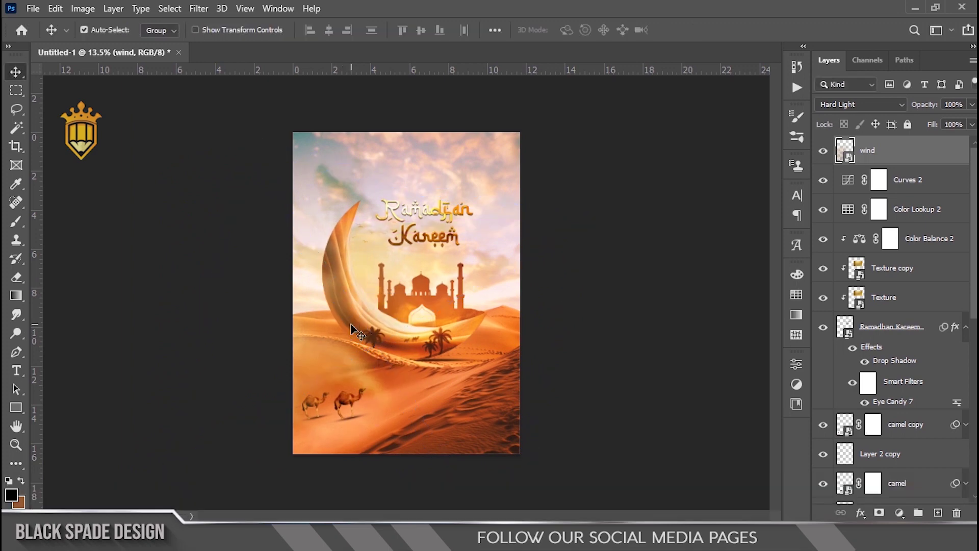
- Compare the poster with and without the wind layer, examining the camels, dunes and full composition
{"action": "scroll", "coordinate": [352, 368], "scroll_direction": "up", "scroll_amount": 5}
{"action": "left_click_drag", "start_coordinate": [343, 368], "coordinate": [375, 199]}
{"action": "scroll", "coordinate": [380, 203], "scroll_direction": "down", "scroll_amount": 1}
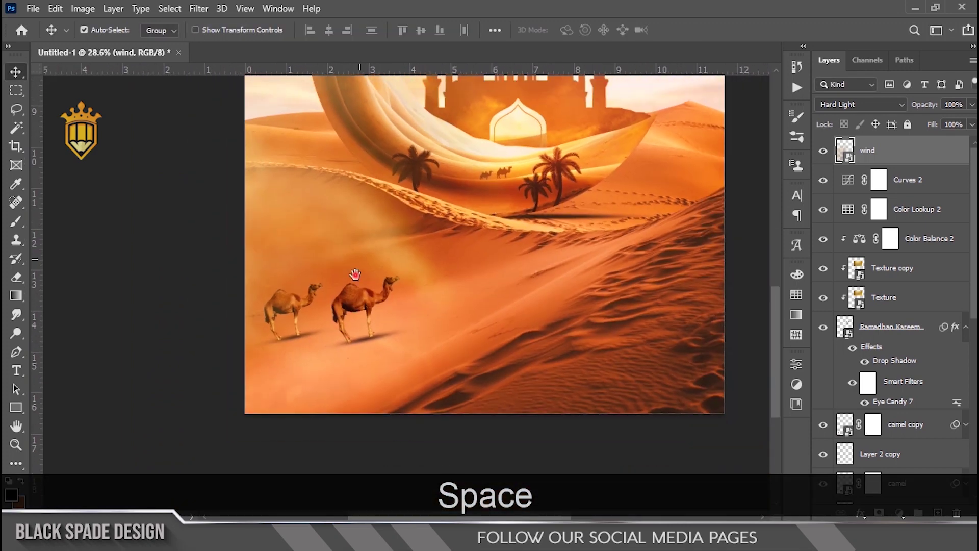
{"action": "left_click_drag", "start_coordinate": [359, 260], "coordinate": [358, 281]}
{"action": "left_click", "coordinate": [825, 152]}
{"action": "left_click", "coordinate": [825, 152]}
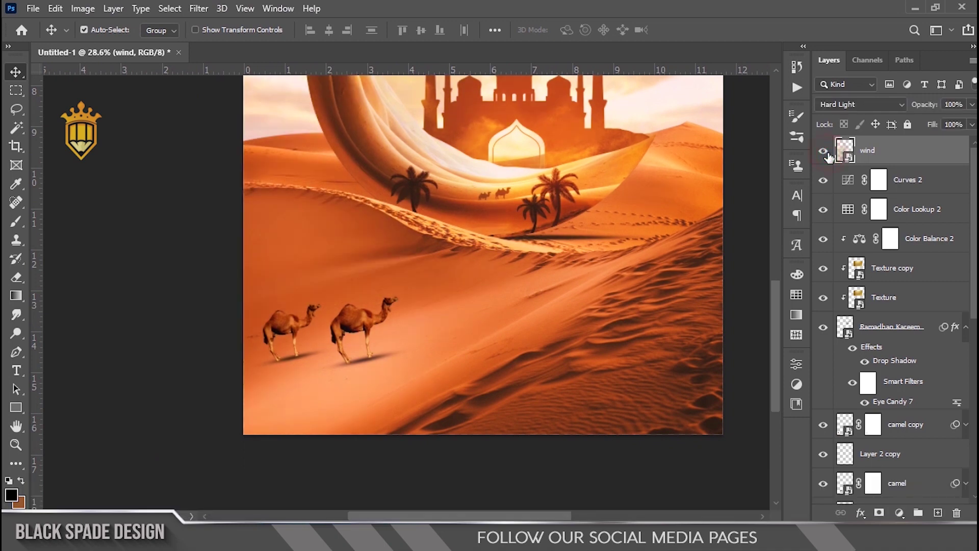
{"action": "key", "text": "ctrl+0"}
{"action": "scroll", "coordinate": [472, 236], "scroll_direction": "down", "scroll_amount": 1}
{"action": "scroll", "coordinate": [403, 363], "scroll_direction": "up", "scroll_amount": 1}
{"action": "left_click_drag", "start_coordinate": [403, 364], "coordinate": [399, 337]}
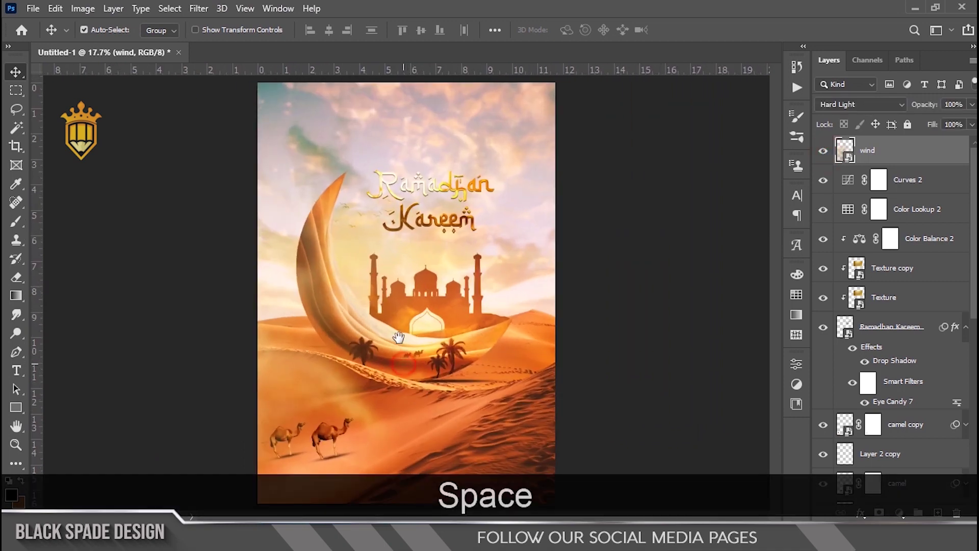
{"action": "scroll", "coordinate": [407, 312], "scroll_direction": "down", "scroll_amount": 1}
{"action": "scroll", "coordinate": [410, 364], "scroll_direction": "up", "scroll_amount": 2}
{"action": "left_click_drag", "start_coordinate": [412, 375], "coordinate": [413, 309]}
{"action": "scroll", "coordinate": [474, 374], "scroll_direction": "up", "scroll_amount": 1}
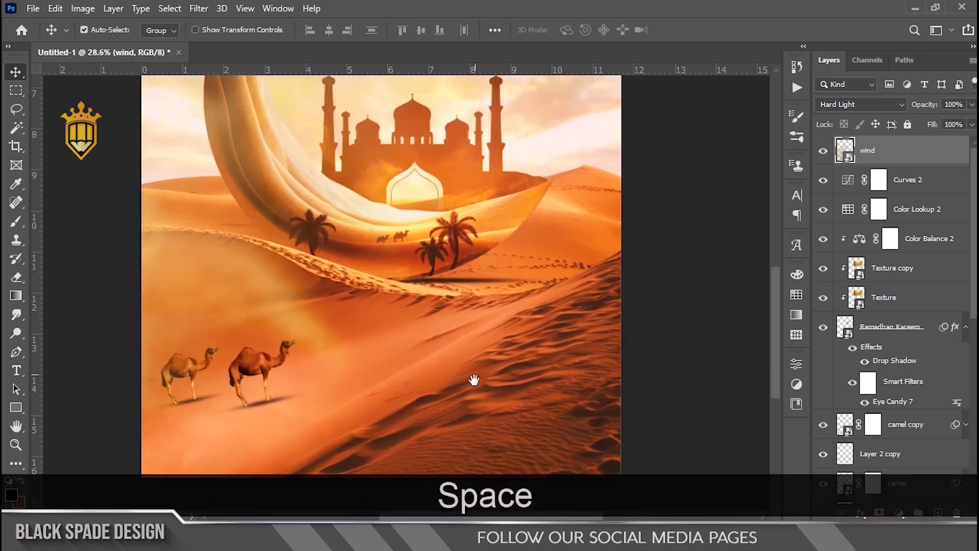
- Add a Lorem ipsum paragraph text box over the lower-right dunes and set its text size to 23 pt
{"action": "left_click_drag", "start_coordinate": [474, 374], "coordinate": [463, 295]}
{"action": "key", "text": "t"}
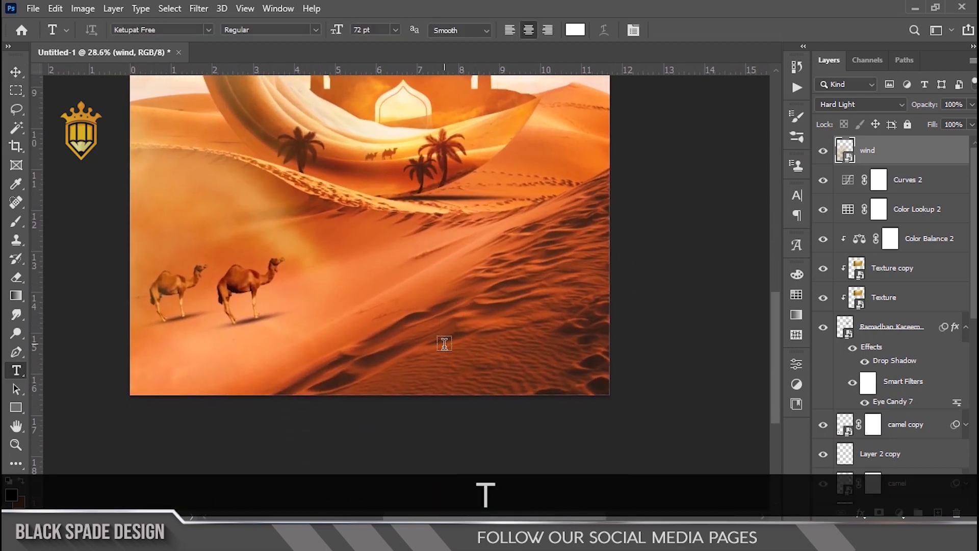
{"action": "left_click_drag", "start_coordinate": [364, 317], "coordinate": [575, 375]}
{"action": "left_click_drag", "start_coordinate": [339, 30], "coordinate": [299, 29]}
- Format the Lorem ipsum paragraph in Aladin, right-aligned at 18 pt, and widen its text box toward the camels
{"action": "left_click", "coordinate": [633, 32]}
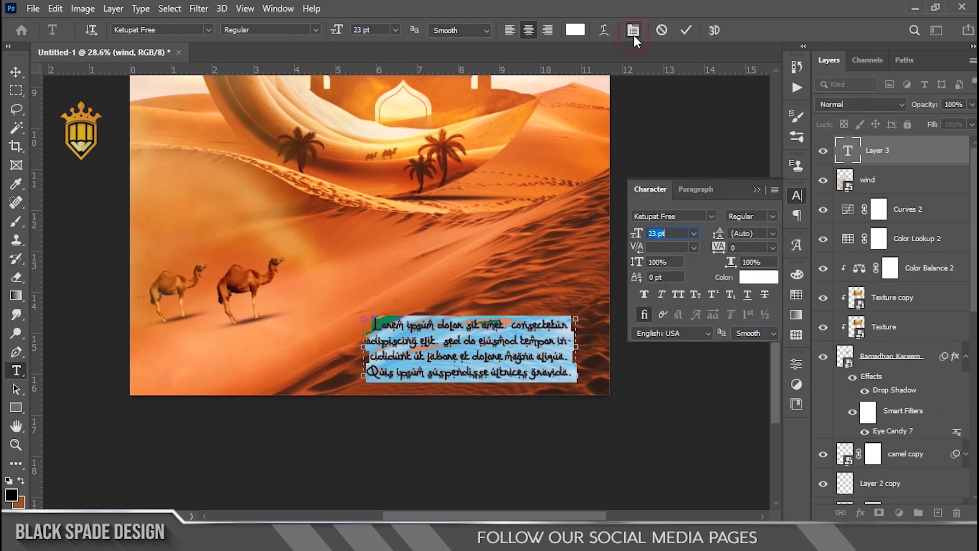
{"action": "left_click", "coordinate": [711, 217]}
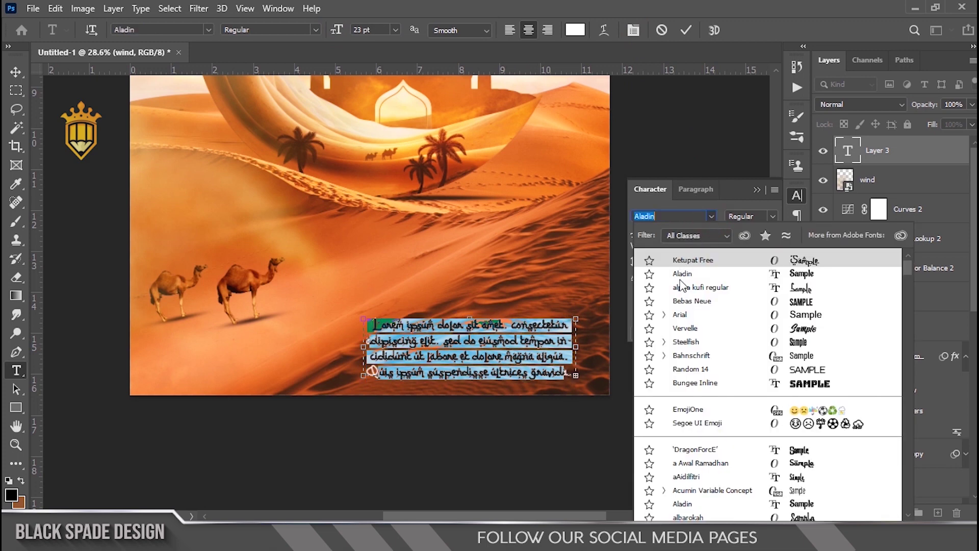
{"action": "left_click", "coordinate": [680, 279]}
{"action": "left_click", "coordinate": [547, 31]}
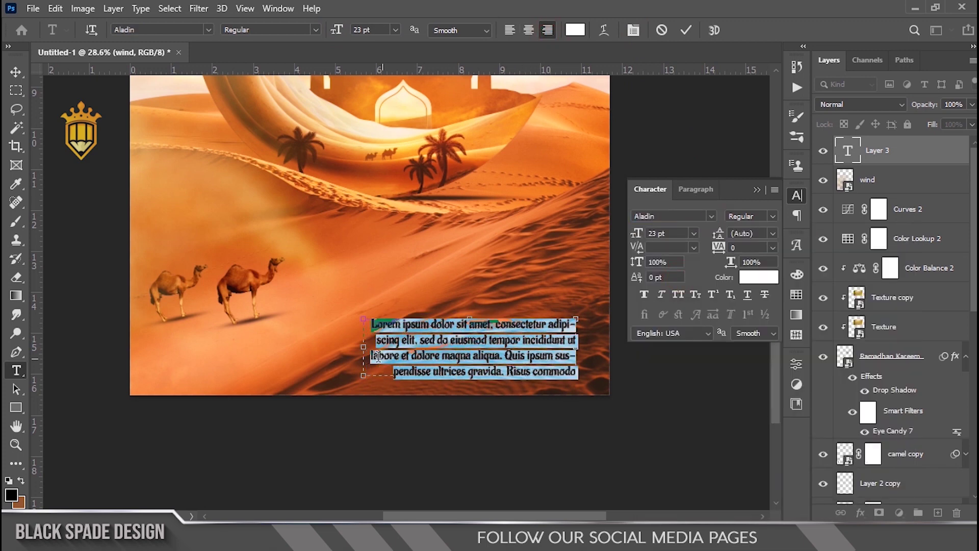
{"action": "left_click_drag", "start_coordinate": [361, 348], "coordinate": [306, 347]}
{"action": "left_click_drag", "start_coordinate": [636, 236], "coordinate": [633, 239]}
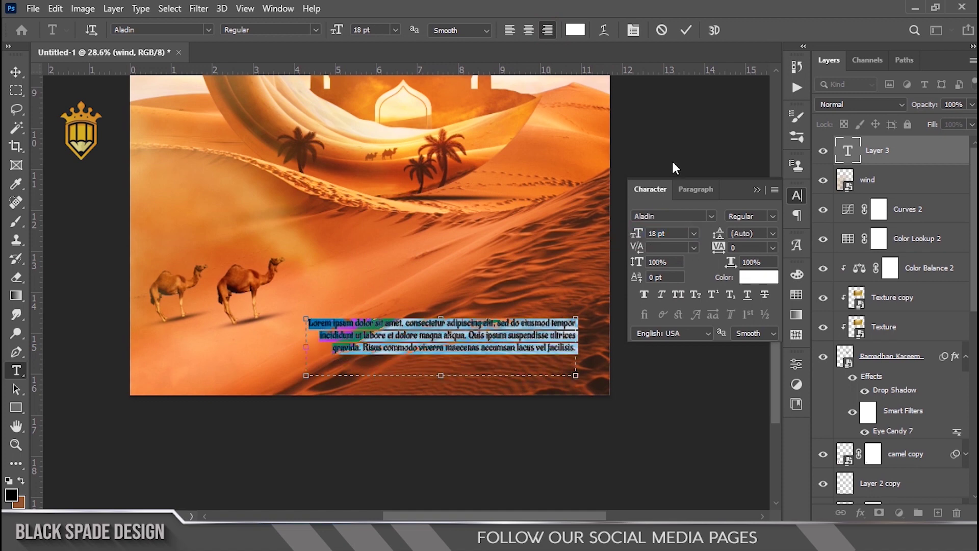
{"action": "left_click", "coordinate": [687, 30]}
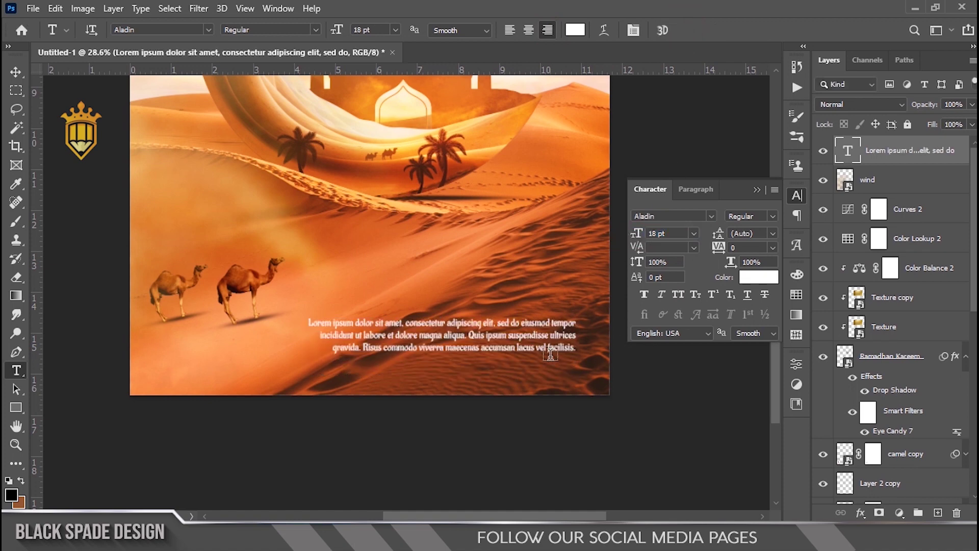
- Scale the Lorem ipsum paragraph down to 85.48%, keeping its lower-right corner in place
{"action": "scroll", "coordinate": [551, 352], "scroll_direction": "up", "scroll_amount": 3}
{"action": "key", "text": "v"}
{"action": "key", "text": "ctrl+t"}
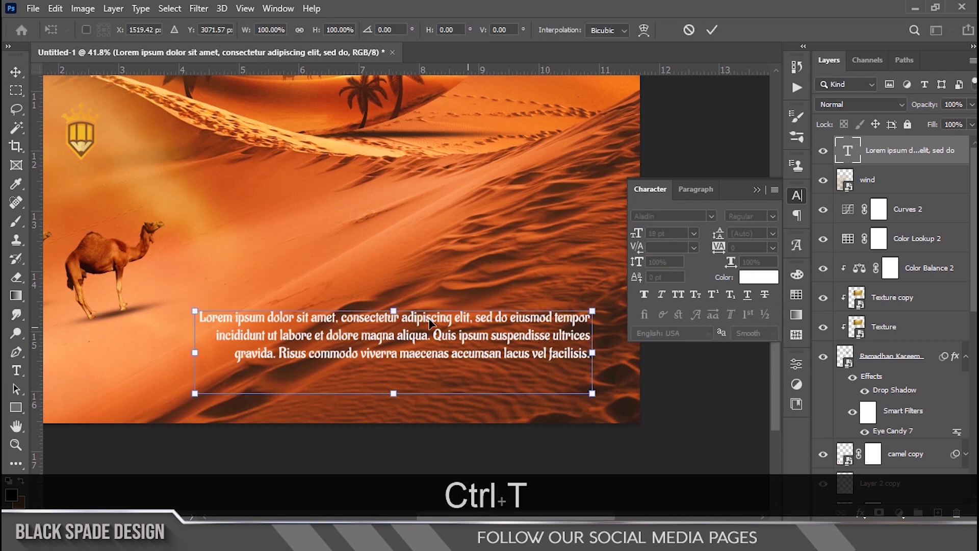
{"action": "left_click_drag", "start_coordinate": [199, 309], "coordinate": [257, 323]}
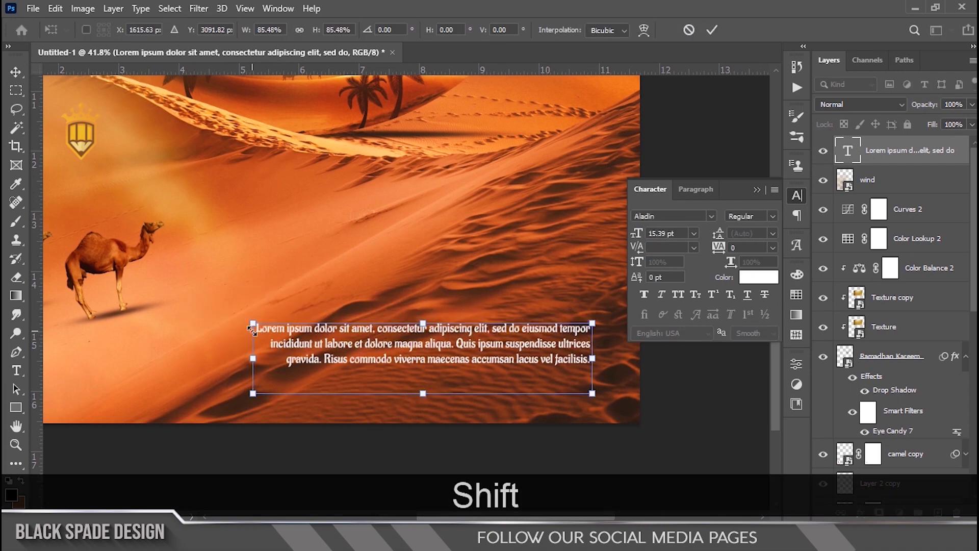
{"action": "key", "text": "Return"}
{"action": "left_click_drag", "start_coordinate": [488, 359], "coordinate": [476, 276]}
{"action": "left_click", "coordinate": [756, 190]}
- Add the heading text "Islamic Celebration" above the paragraph and set its size to 22 pt
{"action": "scroll", "coordinate": [548, 269], "scroll_direction": "up", "scroll_amount": 3}
{"action": "scroll", "coordinate": [490, 328], "scroll_direction": "up", "scroll_amount": 2}
{"action": "key", "text": "space"}
{"action": "key", "text": "t"}
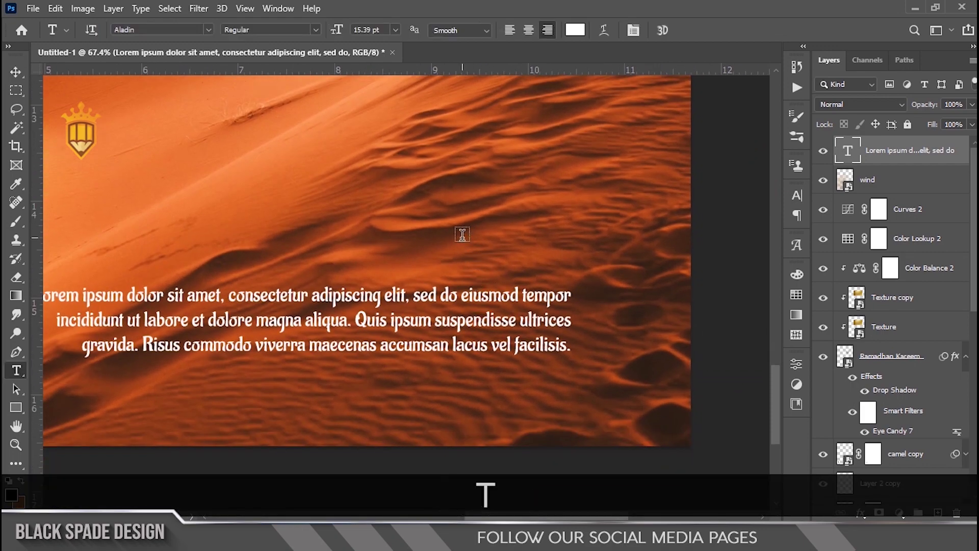
{"action": "left_click", "coordinate": [462, 234]}
{"action": "type", "text": "Islamic"}
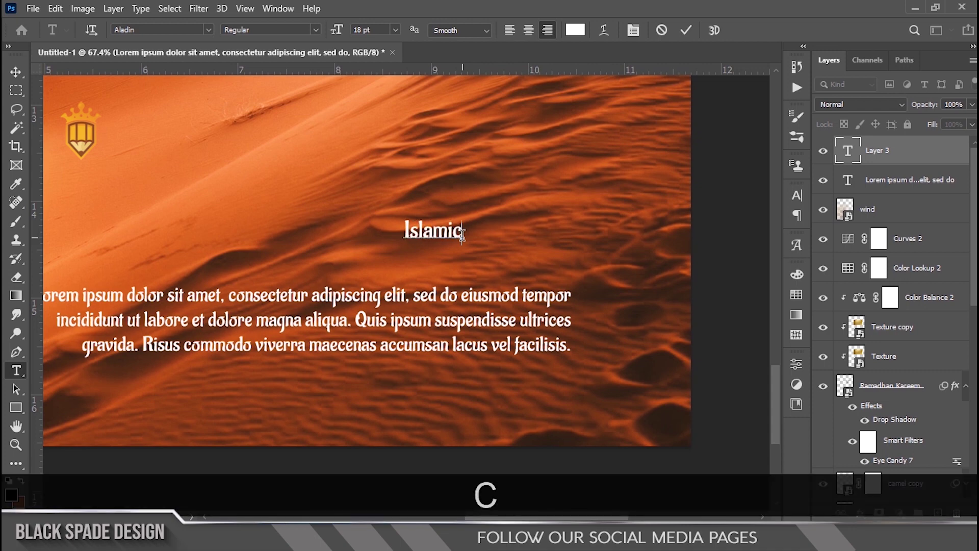
{"action": "type", "text": " Cele"}
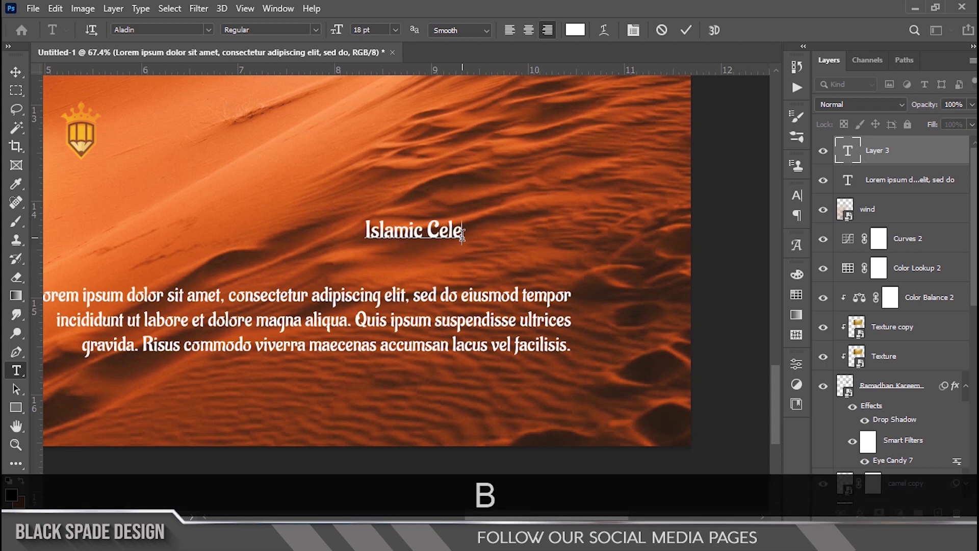
{"action": "type", "text": "bration"}
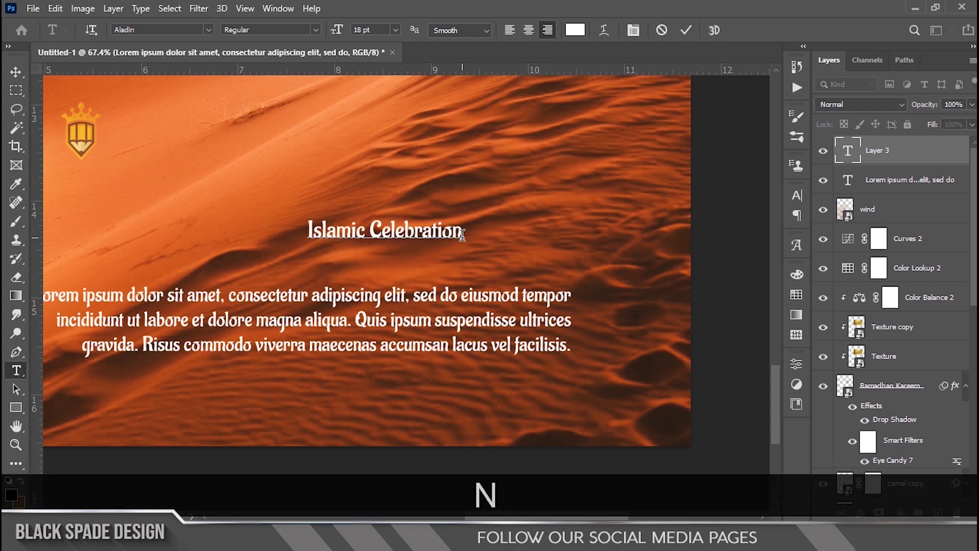
{"action": "key", "text": "ctrl+a"}
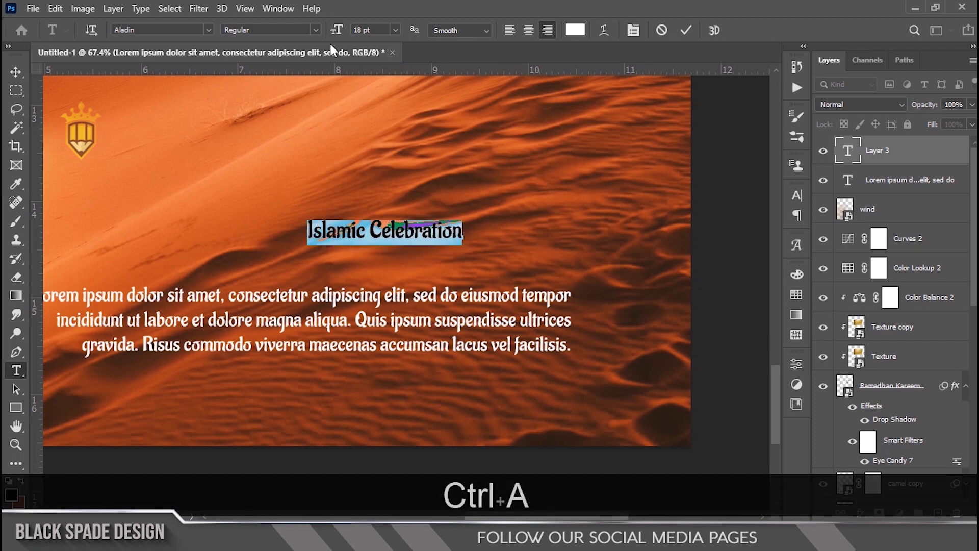
{"action": "left_click_drag", "start_coordinate": [336, 35], "coordinate": [339, 35]}
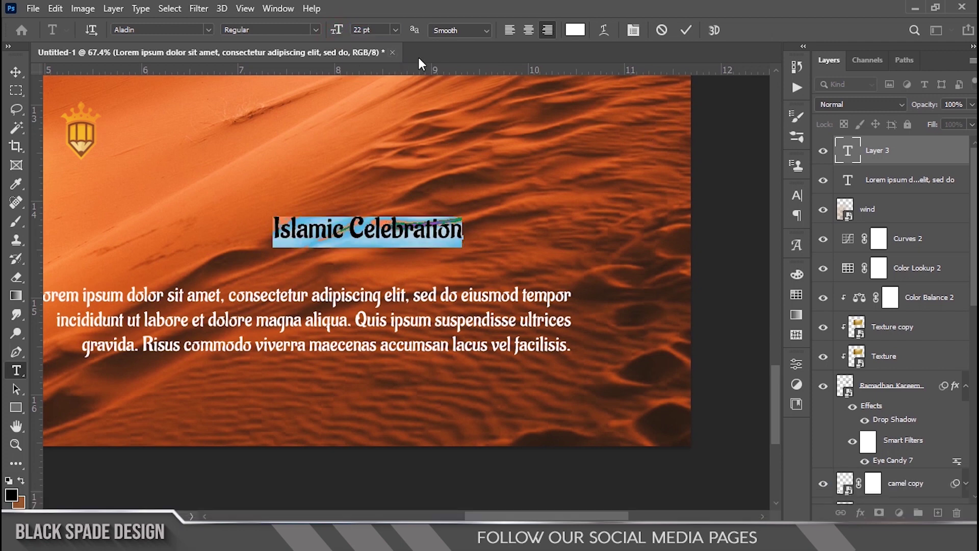
{"action": "left_click", "coordinate": [683, 32]}
- Move the Islamic Celebration heading just above the paragraph, aligned to its right edge, and enlarge it slightly to 22.69 pt
{"action": "key", "text": "v"}
{"action": "left_click_drag", "start_coordinate": [406, 232], "coordinate": [515, 255]}
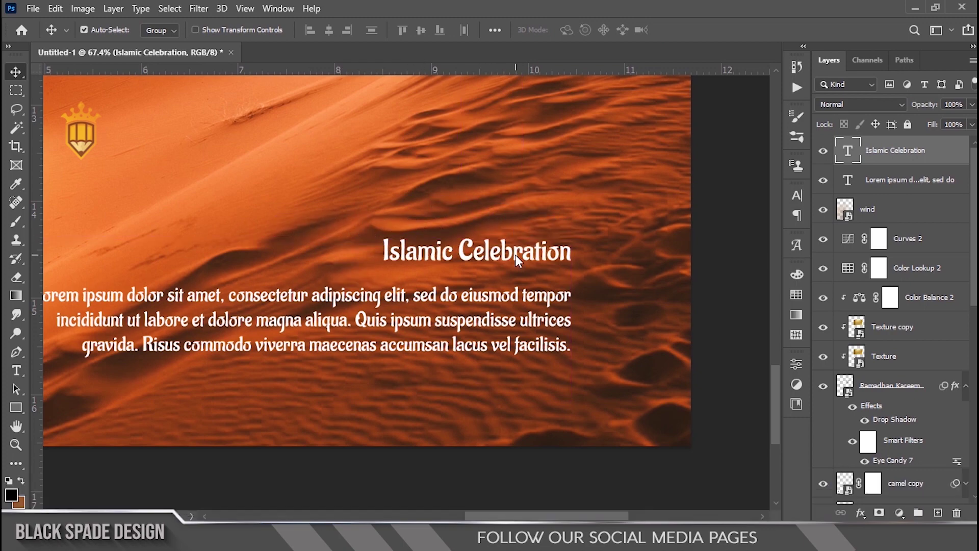
{"action": "scroll", "coordinate": [514, 255], "scroll_direction": "down", "scroll_amount": 1}
{"action": "key", "text": "ctrl+t"}
{"action": "left_click_drag", "start_coordinate": [414, 240], "coordinate": [407, 235]}
{"action": "key", "text": "Return"}
- Change the Lorem ipsum paragraph's text color to light peach feddb6 and copy the color code
{"action": "scroll", "coordinate": [455, 307], "scroll_direction": "up", "scroll_amount": 2}
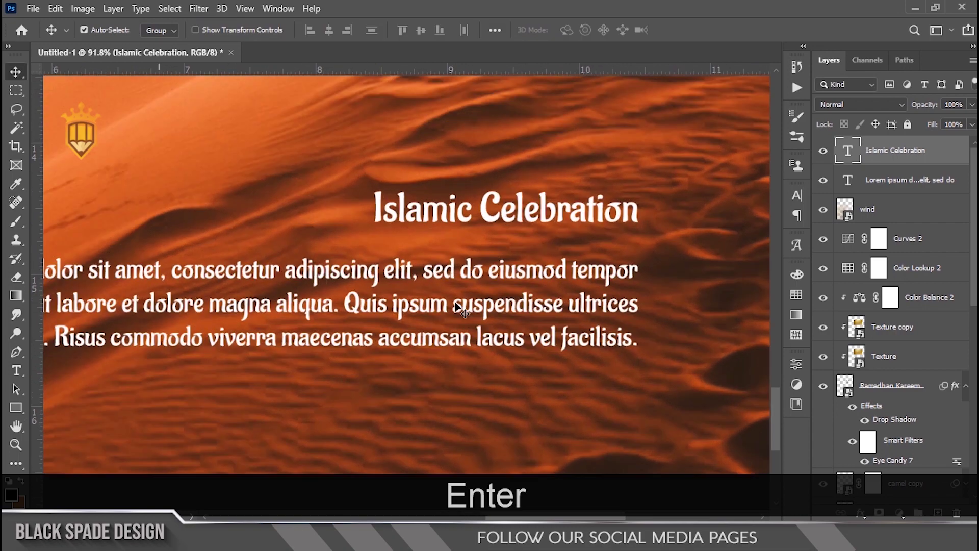
{"action": "double_click", "coordinate": [846, 183]}
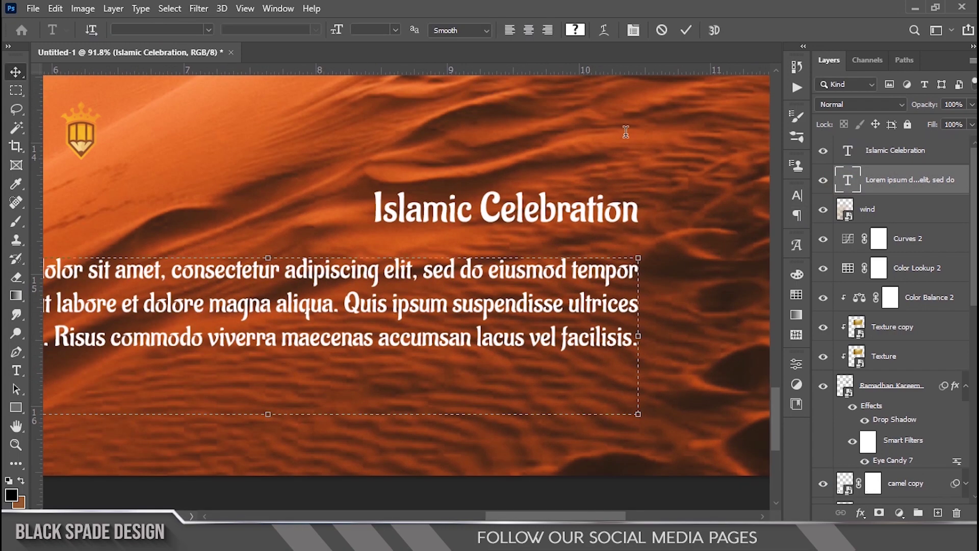
{"action": "key", "text": "ctrl+a"}
{"action": "left_click", "coordinate": [580, 34]}
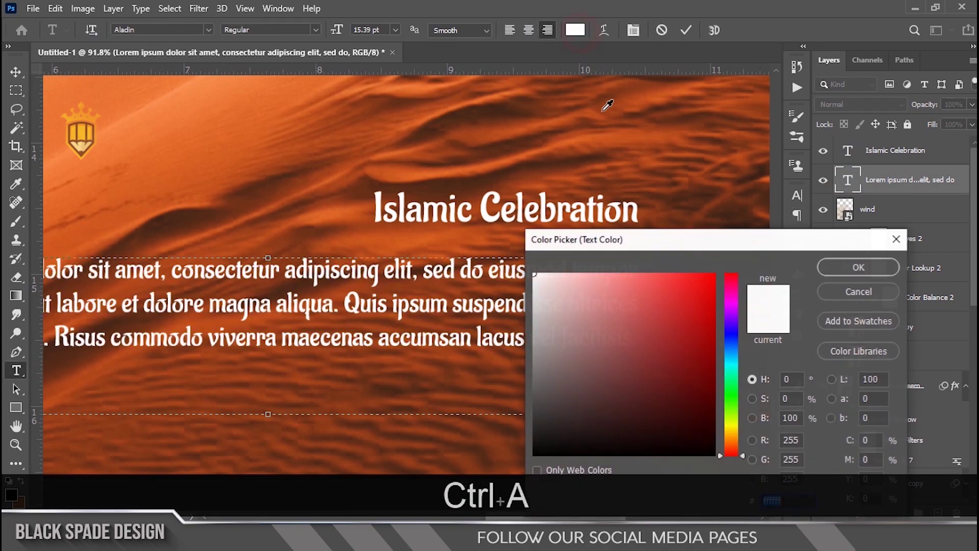
{"action": "left_click", "coordinate": [731, 433]}
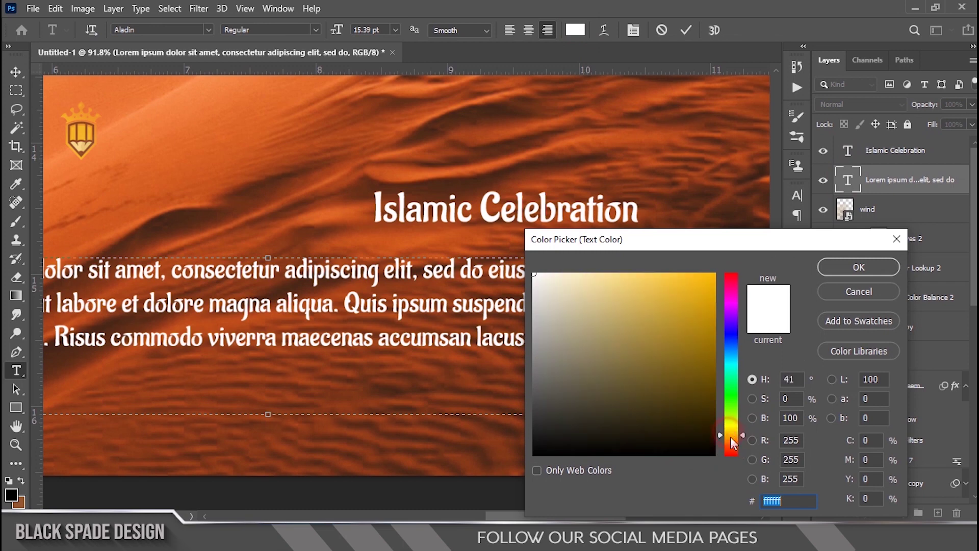
{"action": "left_click", "coordinate": [730, 438]}
{"action": "left_click", "coordinate": [571, 275]}
{"action": "left_click_drag", "start_coordinate": [572, 276], "coordinate": [583, 273]}
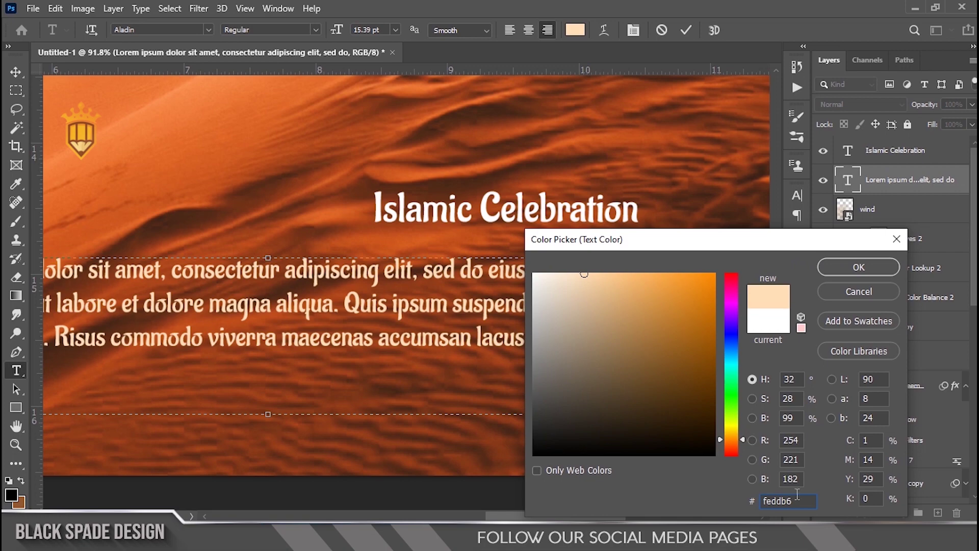
{"action": "key", "text": "ctrl+c"}
{"action": "left_click", "coordinate": [856, 266]}
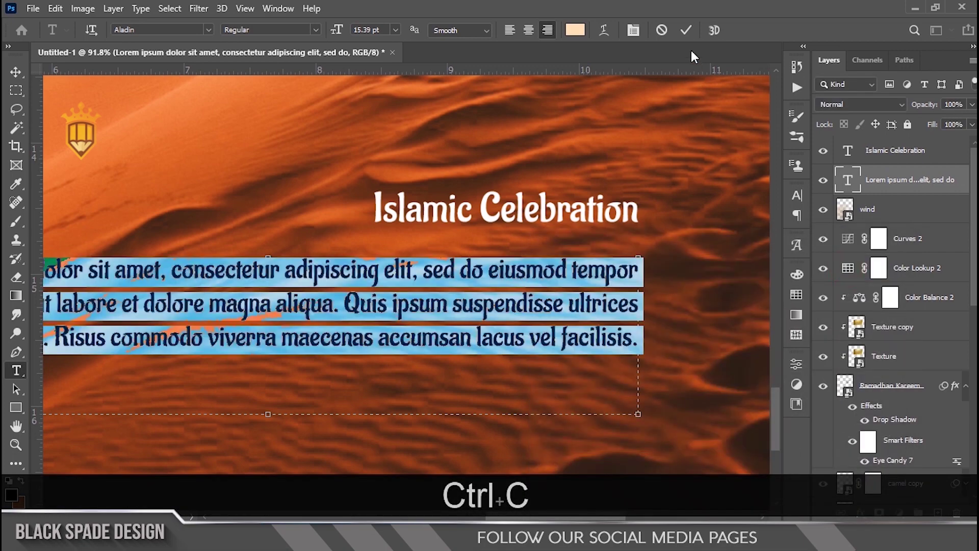
{"action": "left_click", "coordinate": [687, 30]}
{"action": "key", "text": "v"}
- Apply the copied color feddb6 to the Islamic Celebration heading
{"action": "left_click", "coordinate": [845, 153]}
{"action": "double_click", "coordinate": [846, 153]}
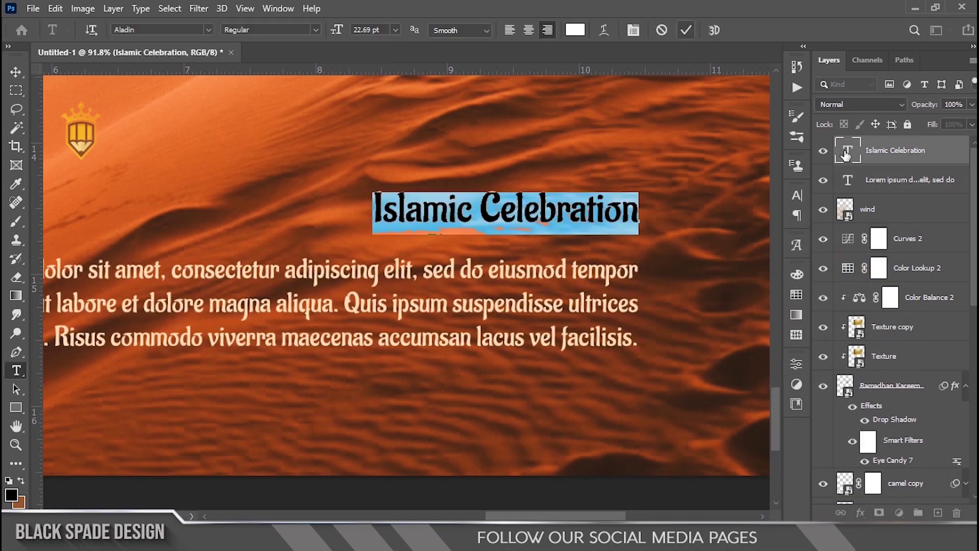
{"action": "left_click", "coordinate": [575, 30]}
{"action": "key", "text": "ctrl+v"}
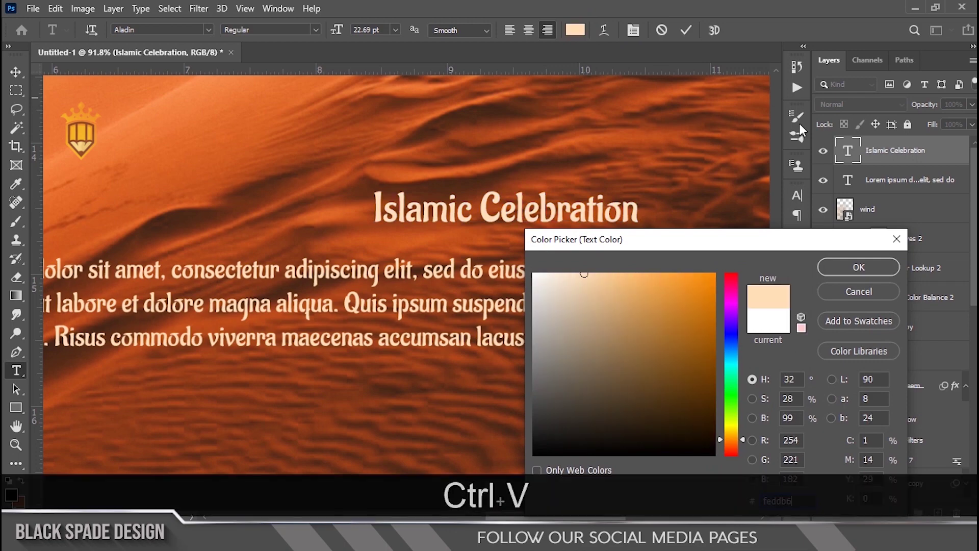
{"action": "left_click", "coordinate": [854, 266]}
{"action": "left_click", "coordinate": [684, 30]}
{"action": "key", "text": "v"}
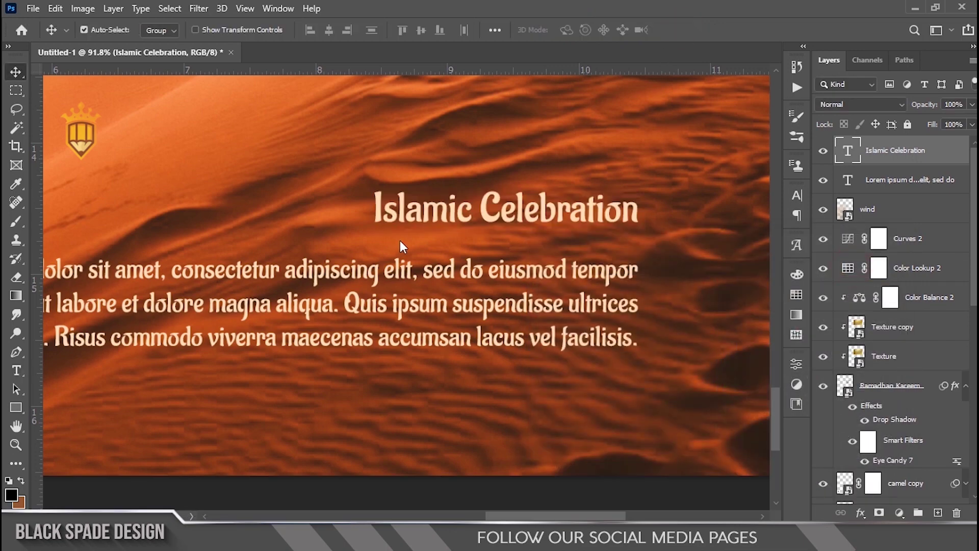
- Add a new layer above all others and fill it with the brown background color
{"action": "scroll", "coordinate": [399, 243], "scroll_direction": "down", "scroll_amount": 3}
{"action": "scroll", "coordinate": [401, 260], "scroll_direction": "down", "scroll_amount": 4}
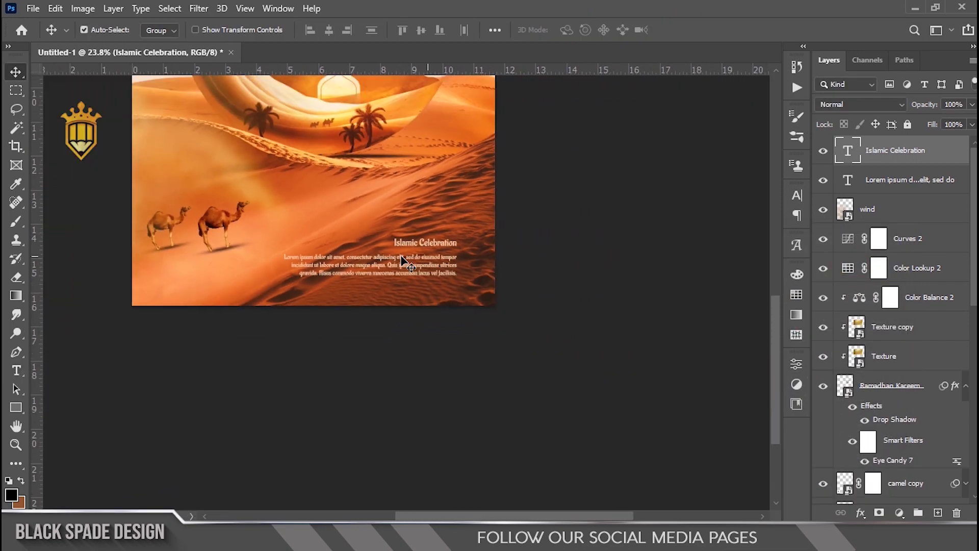
{"action": "scroll", "coordinate": [412, 332], "scroll_direction": "down", "scroll_amount": 1}
{"action": "key", "text": "v"}
{"action": "left_click", "coordinate": [938, 512]}
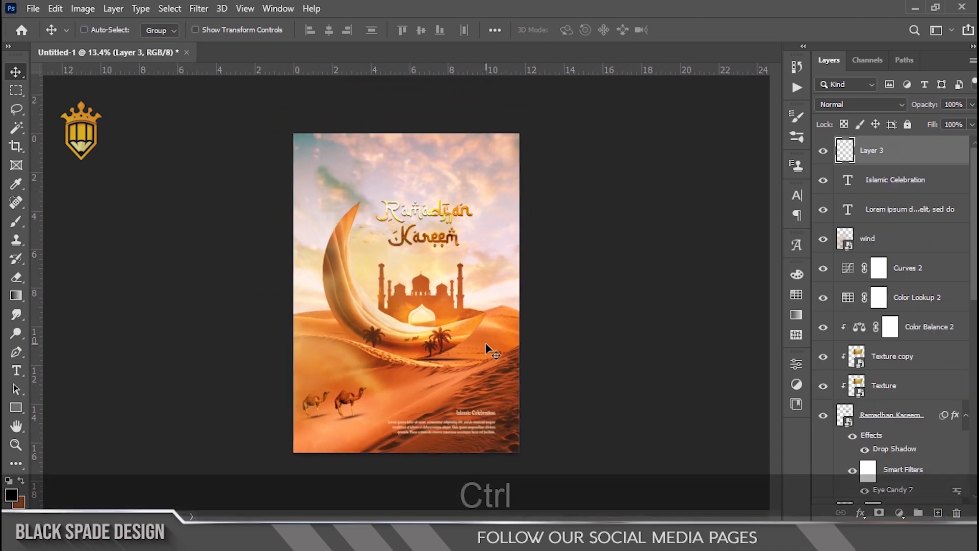
{"action": "key", "text": "ctrl+BackSpace"}
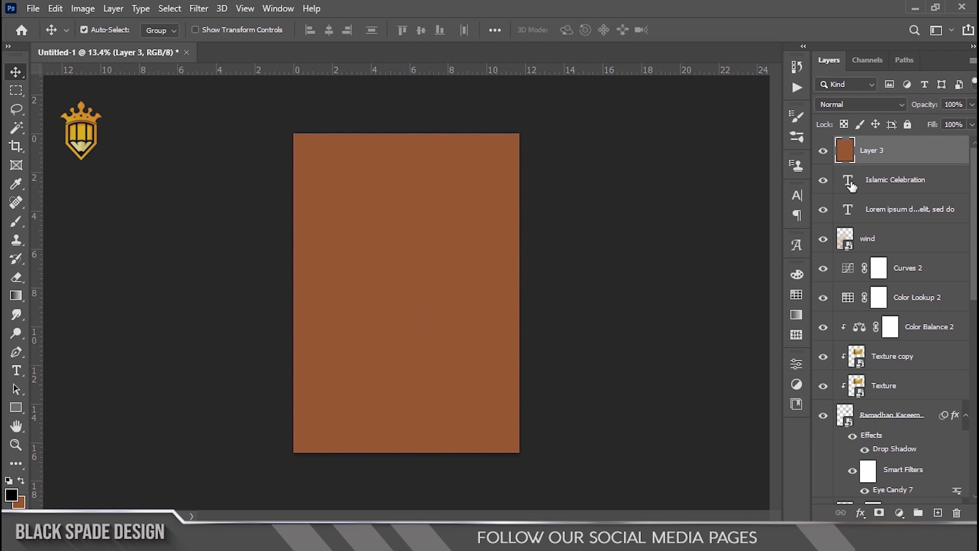
- Set the brown layer's fill to 0% and add a white 67 px inside Stroke to frame the poster
{"action": "left_click", "coordinate": [860, 513]}
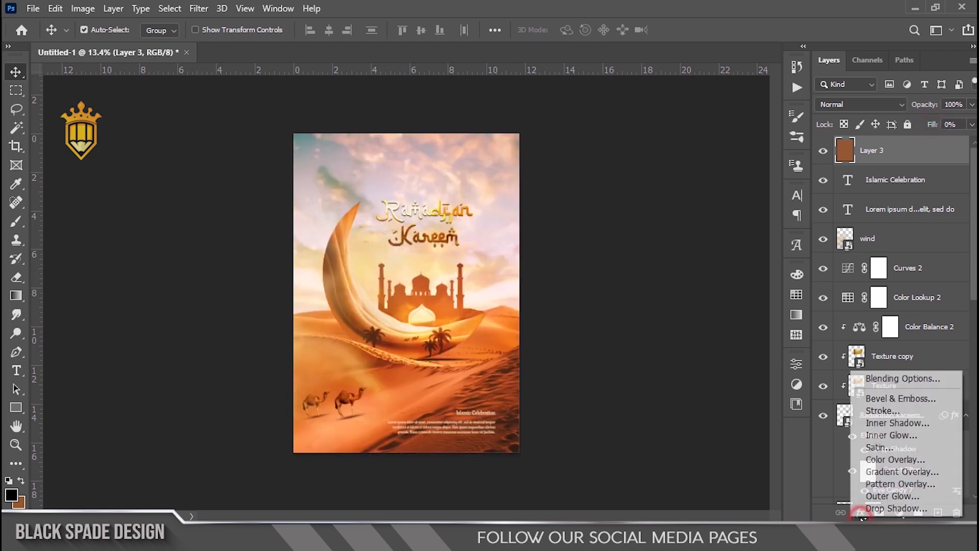
{"action": "left_click", "coordinate": [883, 412]}
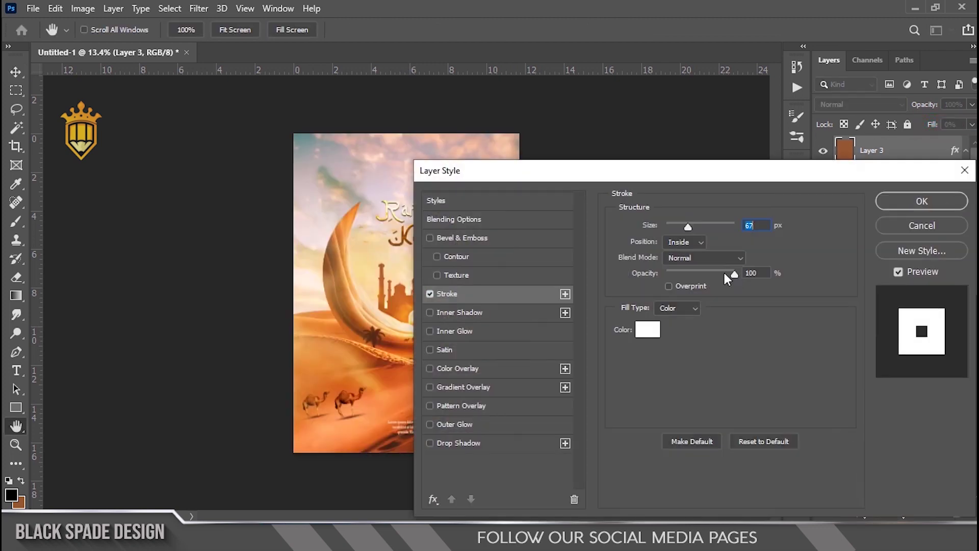
{"action": "left_click", "coordinate": [880, 203]}
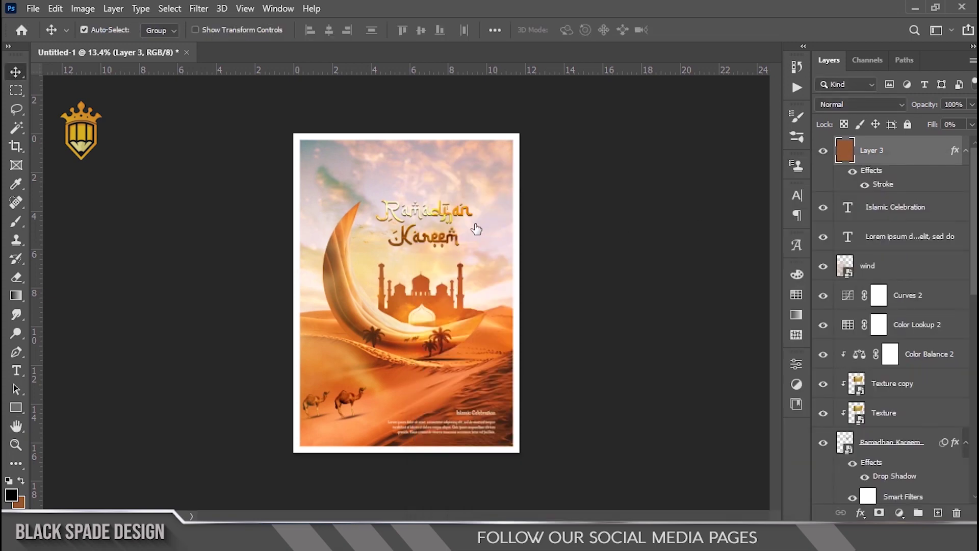
- Fit the whole poster on screen to review the framed composition
{"action": "scroll", "coordinate": [441, 259], "scroll_direction": "up", "scroll_amount": 1}
{"action": "key", "text": "z"}
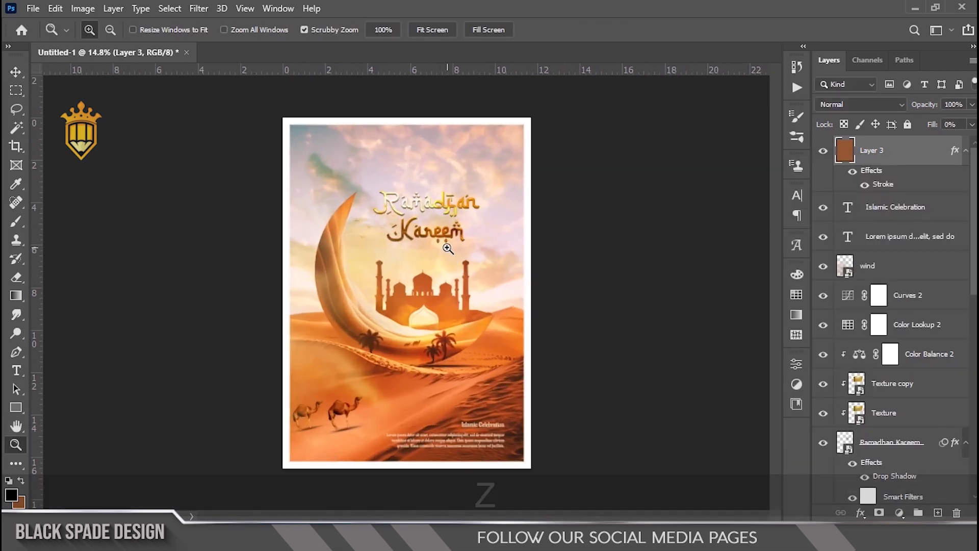
{"action": "right_click", "coordinate": [447, 249]}
{"action": "left_click", "coordinate": [480, 256]}
{"action": "key", "text": "v"}
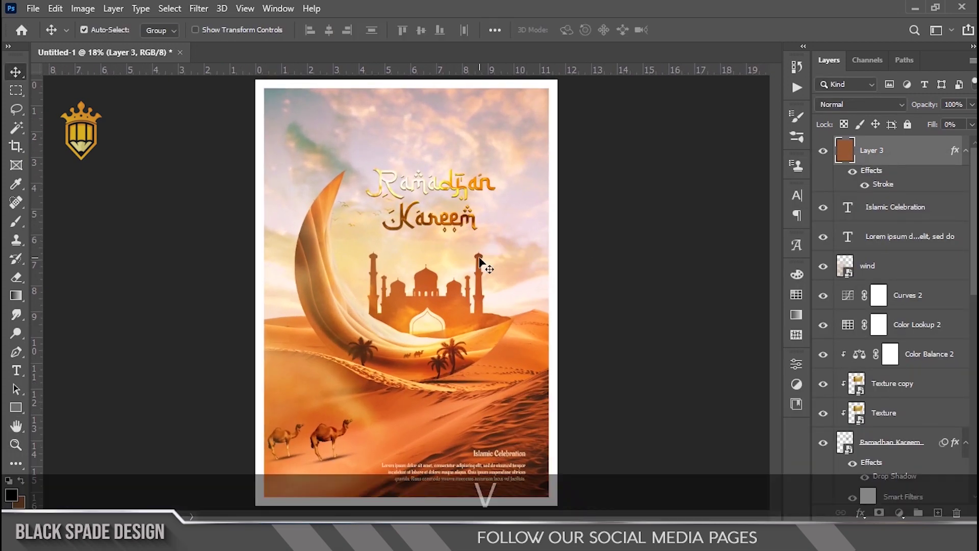